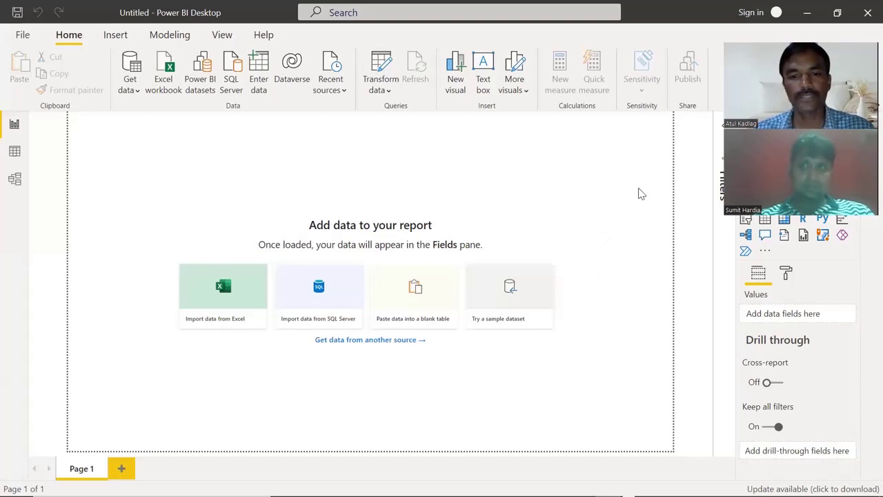
Switch to the Notepad window containing the course outline and the repository link.
key("alt+Tab")
key("alt+Tab")
key("alt+Tab")
key("alt+Tab")
key("alt+Tab")
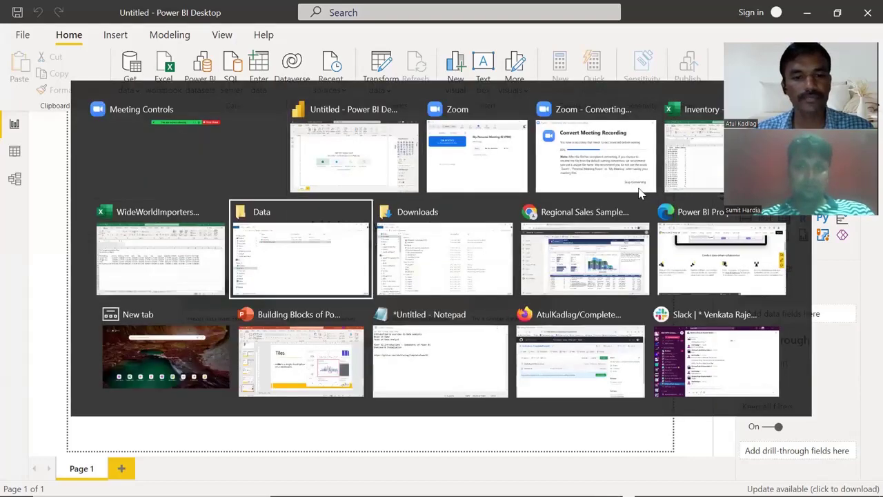
key("alt+Tab")
key("alt+Tab")
key("alt+Tab")
key("alt+Tab")
key("alt+Tab")
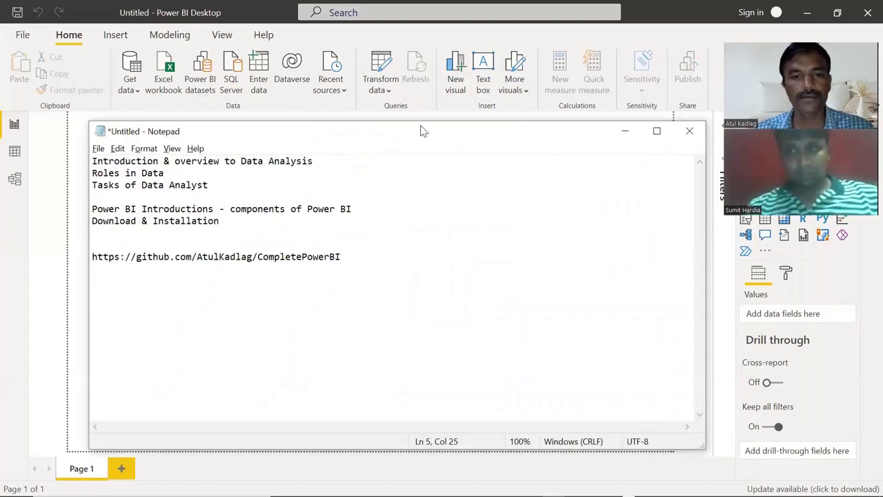
Highlight the CompletePowerBI GitHub repository link in the notes to examine it, clear the selection and reposition the window.
left_click_drag(373, 242, 108, 244)
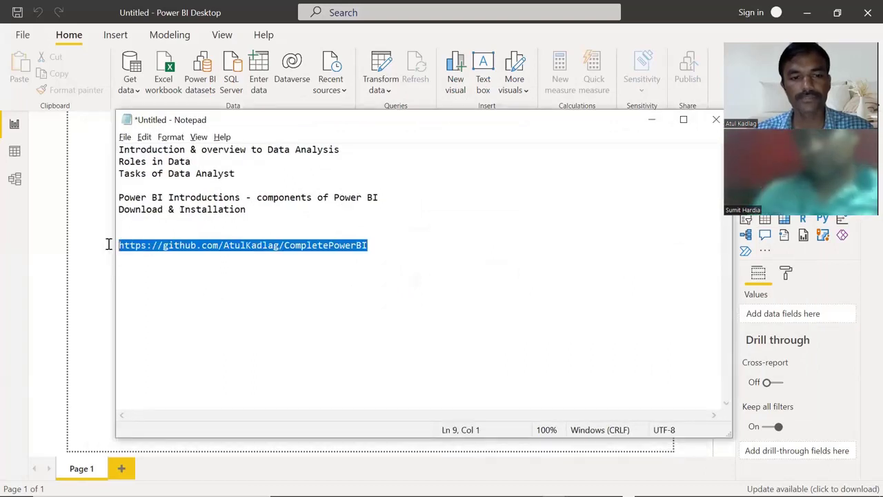
left_click(240, 250)
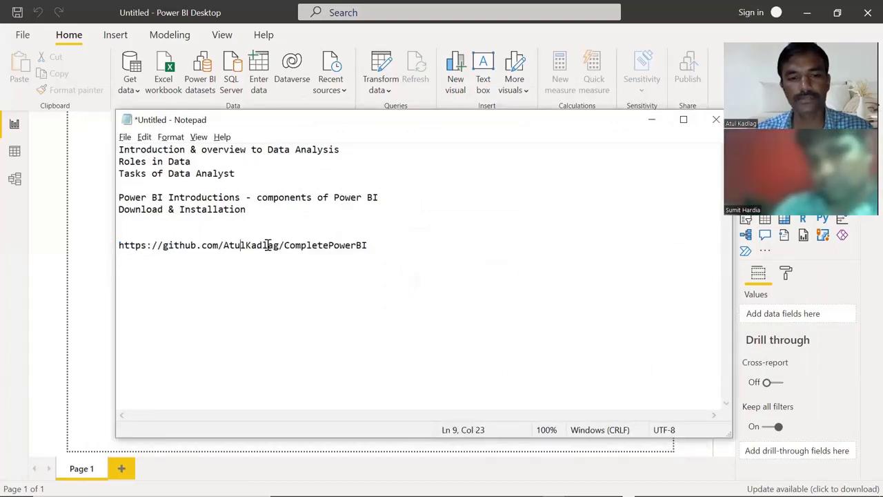
left_click_drag(284, 246, 372, 243)
left_click(373, 243)
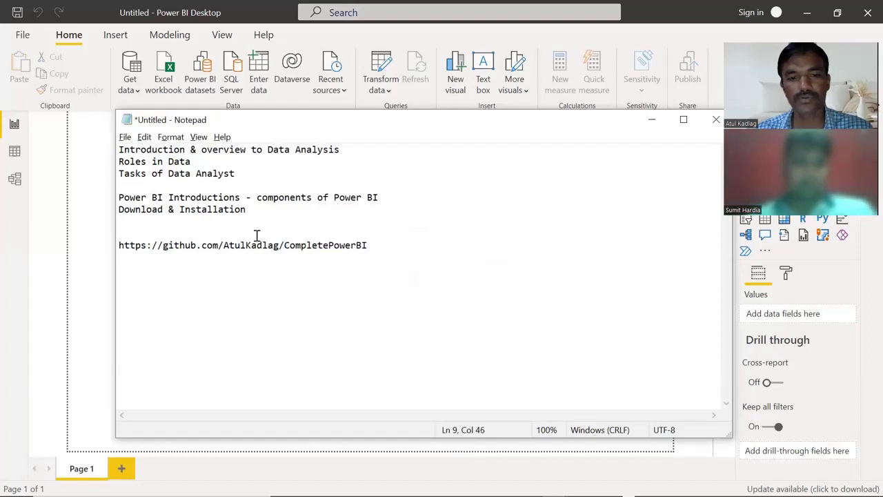
left_click(138, 238, "shift")
left_click(135, 245, "shift")
left_click(118, 245, "shift")
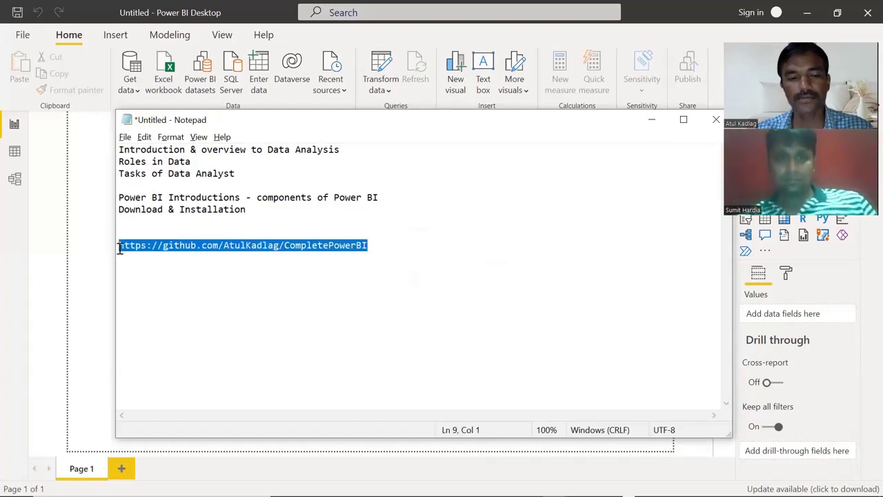
left_click(262, 310)
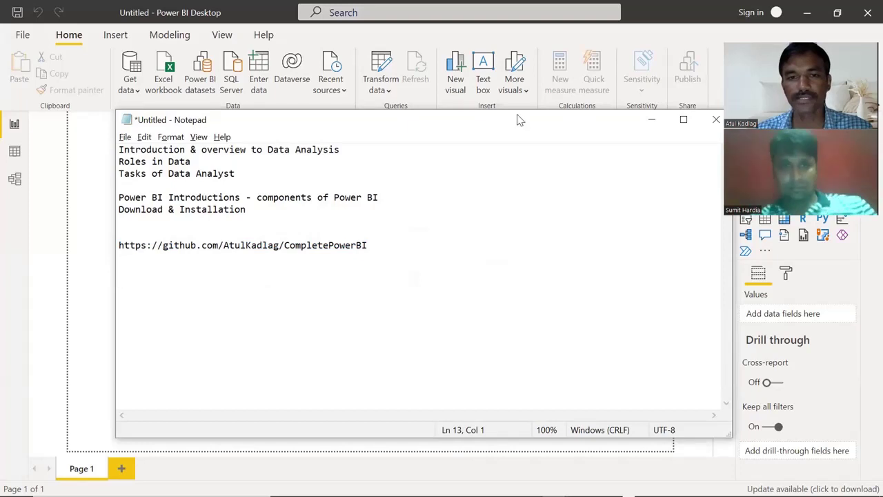
left_click_drag(518, 122, 464, 106)
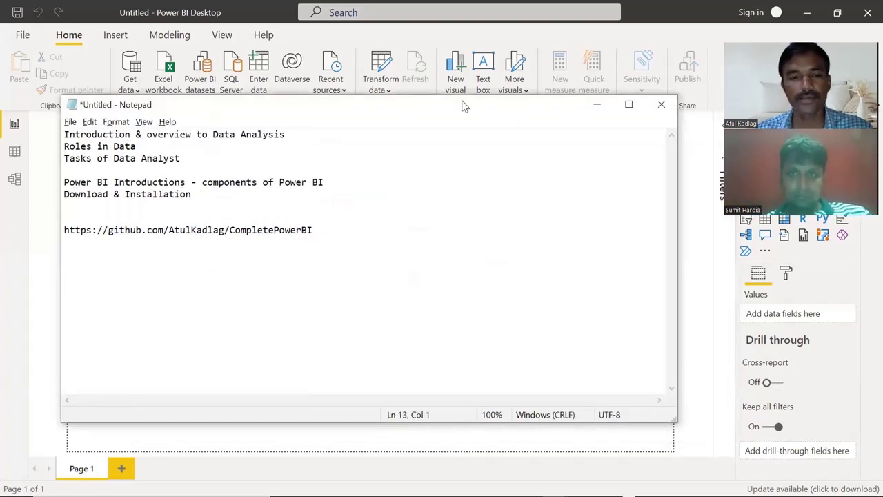
Switch to the File Explorer window showing the LiveClass Data folder.
key("alt+Tab")
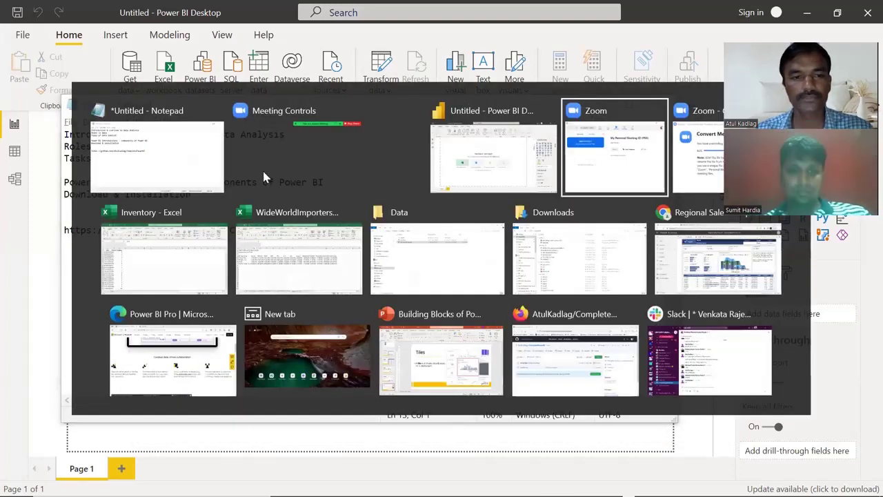
key("alt+Tab")
key("alt+Tab")
key("alt+Tab")
key("alt+Tab")
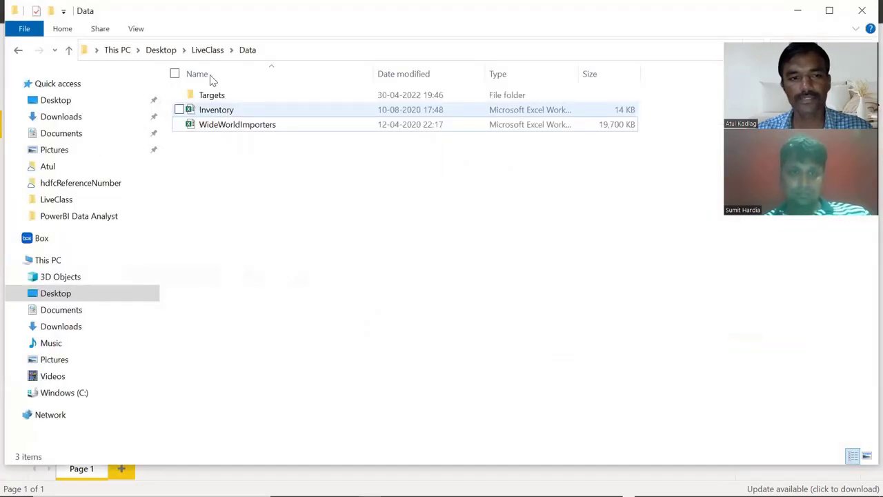
Examine the contents of the Targets subfolder and the Inventory and WideWorldImporters workbooks in the Data folder.
double_click(203, 95)
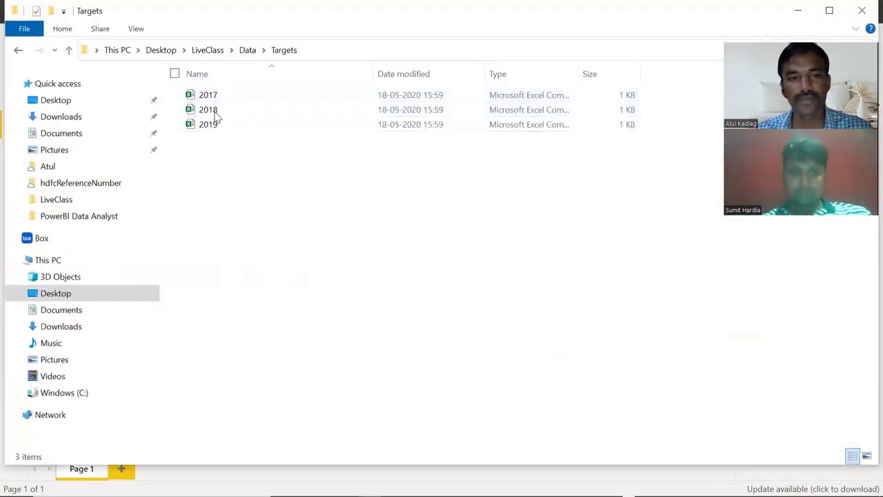
key("BackSpace")
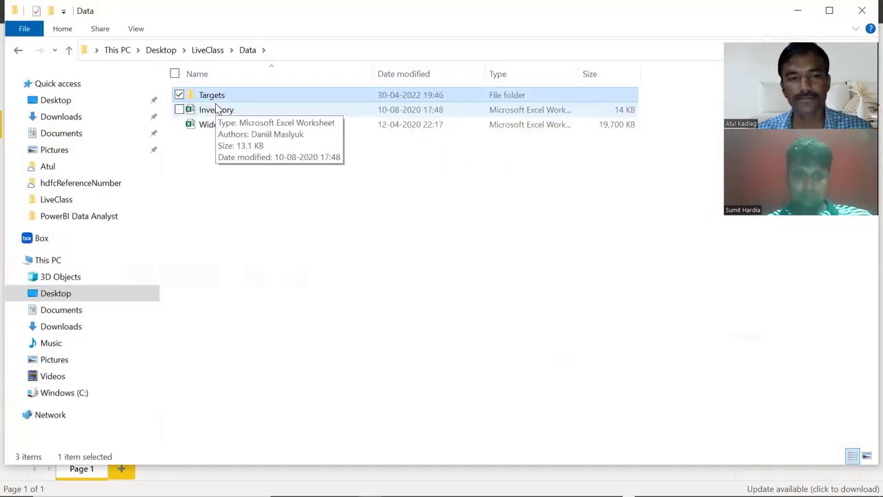
left_click(216, 111)
left_click(212, 96)
double_click(213, 97)
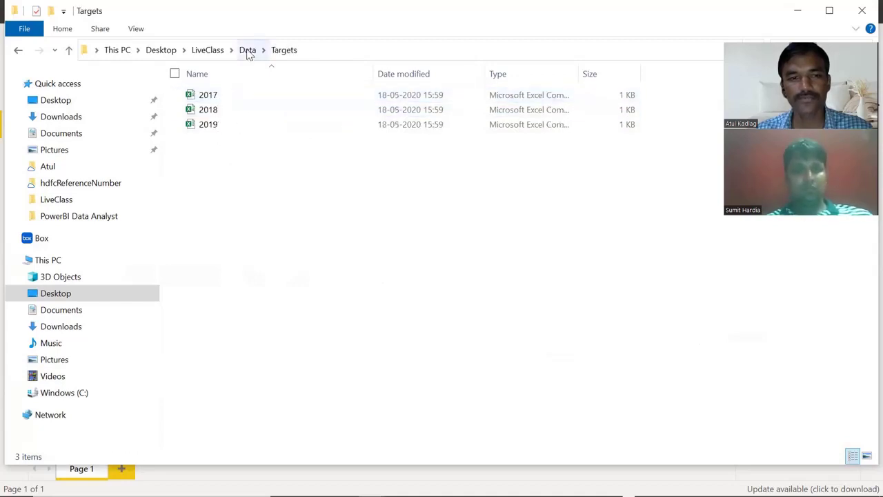
left_click(247, 50)
left_click(233, 112)
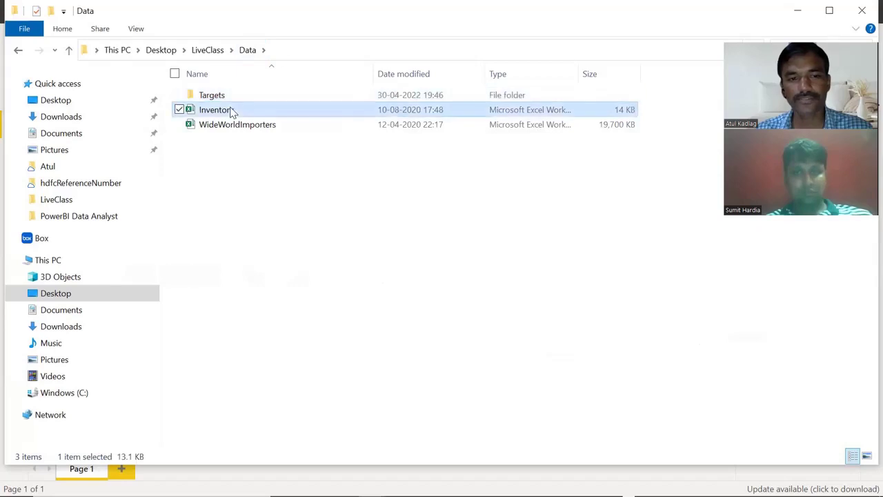
left_click(232, 131)
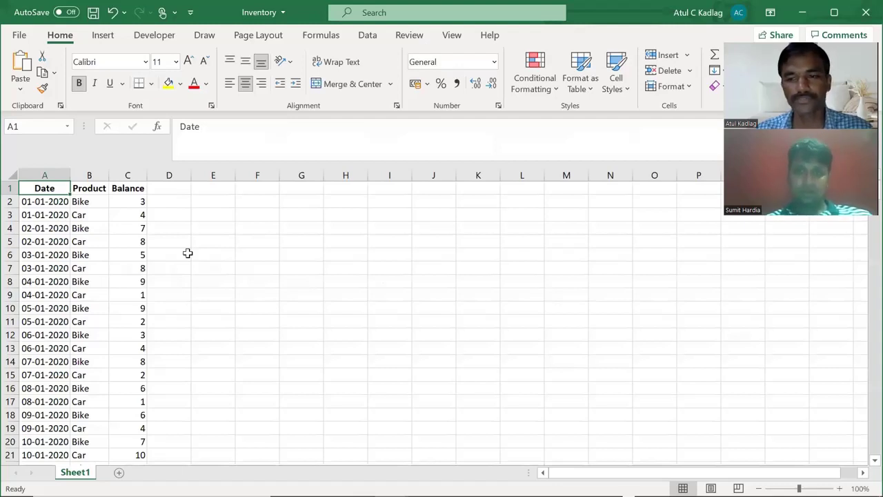
Switch to the WideWorldImporters workbook in Excel and view its Stock Item and Targets for 2020 sheets.
key("alt+Tab")
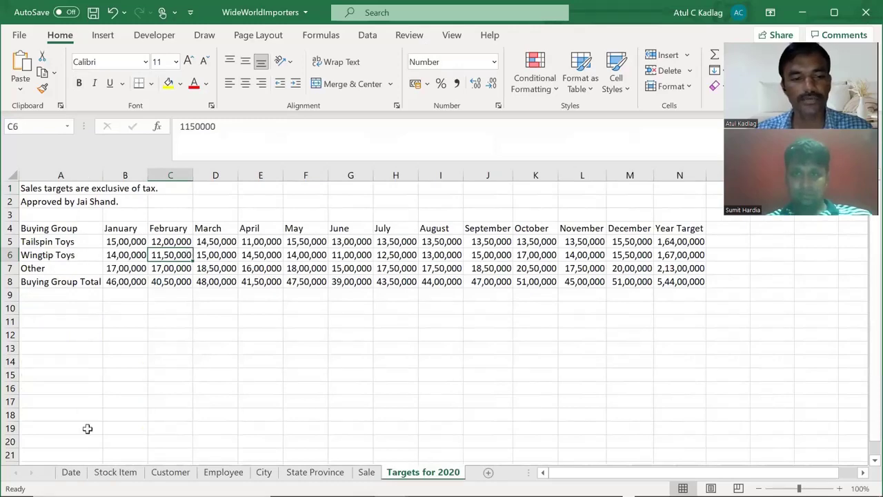
left_click(116, 473)
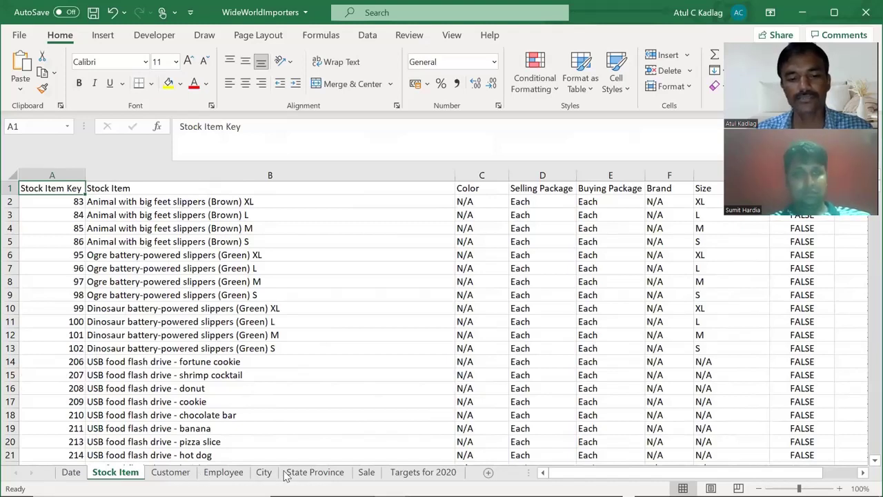
left_click(396, 472)
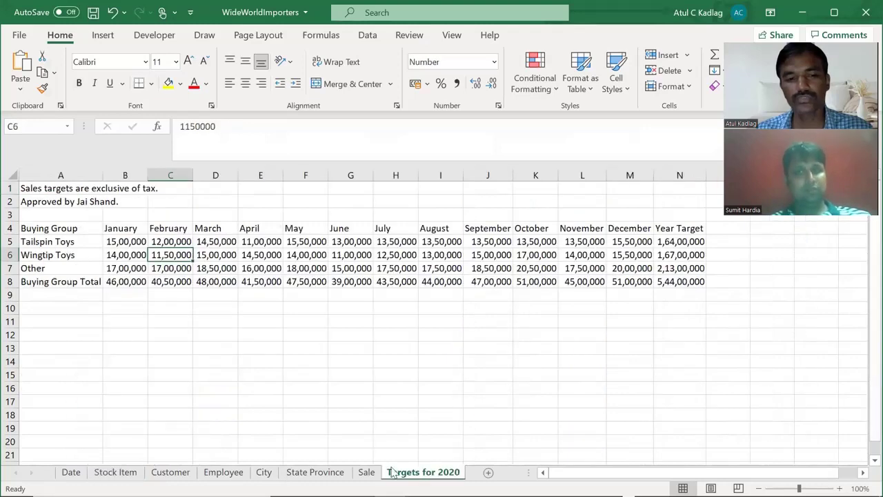
left_click(341, 389)
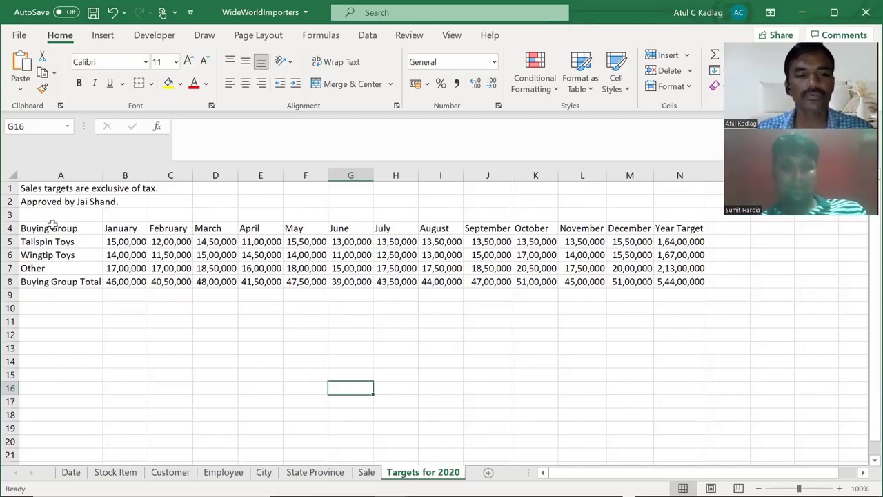
Highlight the buying group names and the target figures in B5:N8 to examine the 2020 sales targets table.
left_click_drag(49, 233, 56, 288)
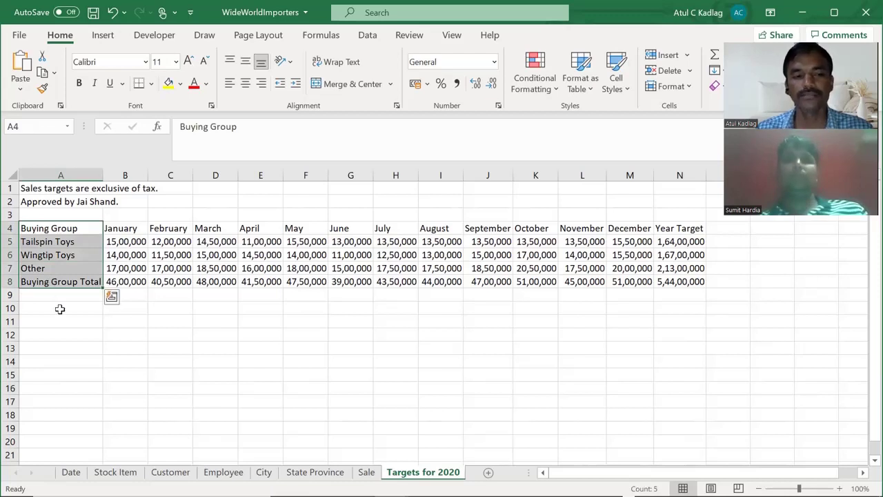
left_click(60, 308)
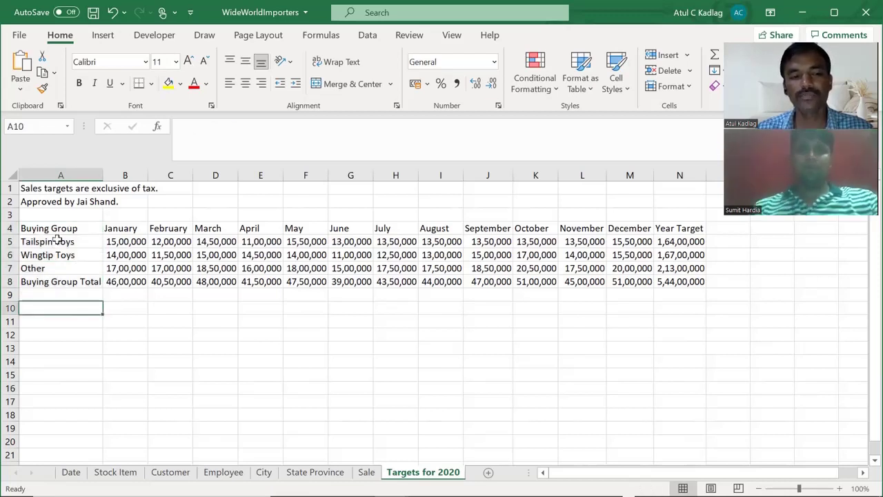
left_click_drag(58, 240, 55, 280)
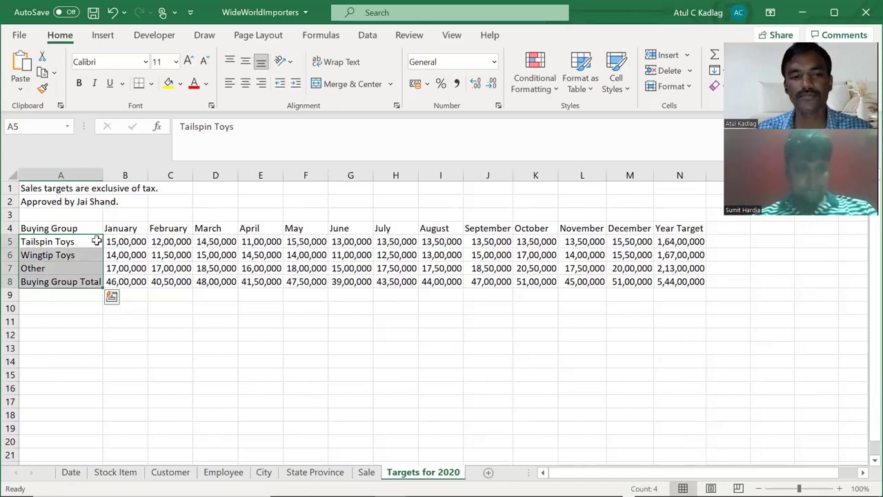
left_click_drag(112, 240, 673, 275)
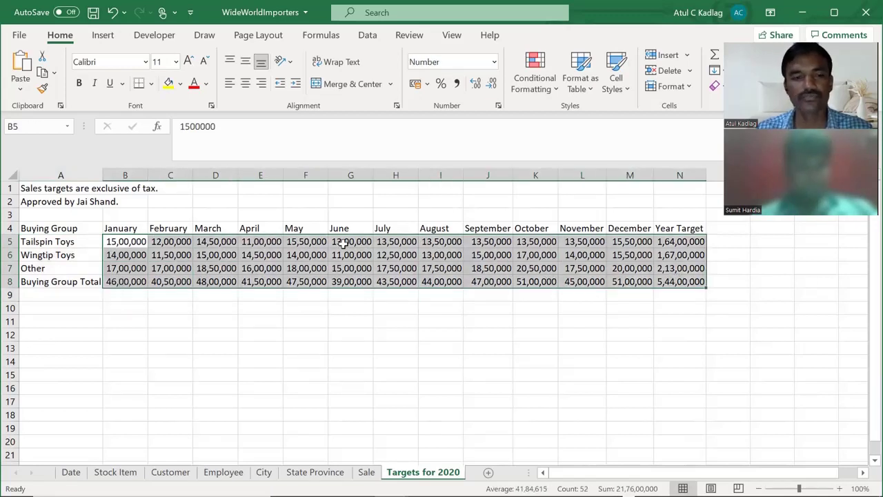
left_click(342, 243)
left_click_drag(131, 243, 670, 278)
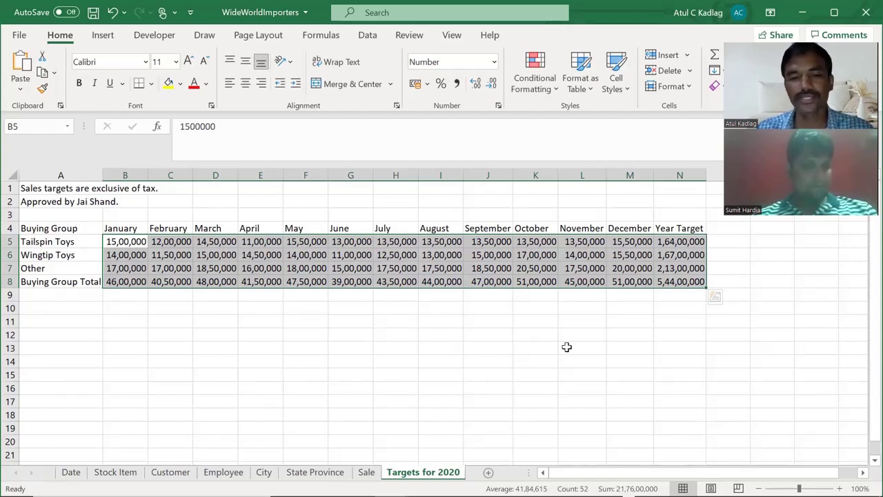
Enter "dimension" in cell H11 and "measure" in cell H12 below the targets table.
left_click(380, 322)
type("dim")
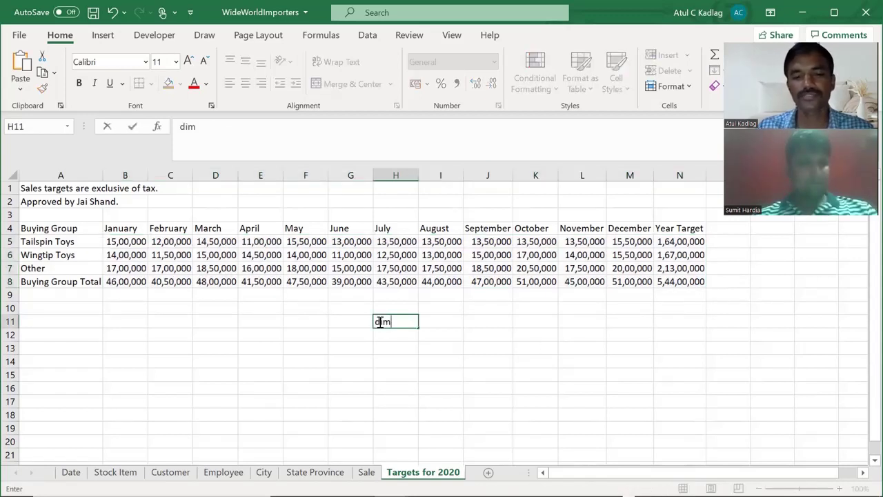
type("ension")
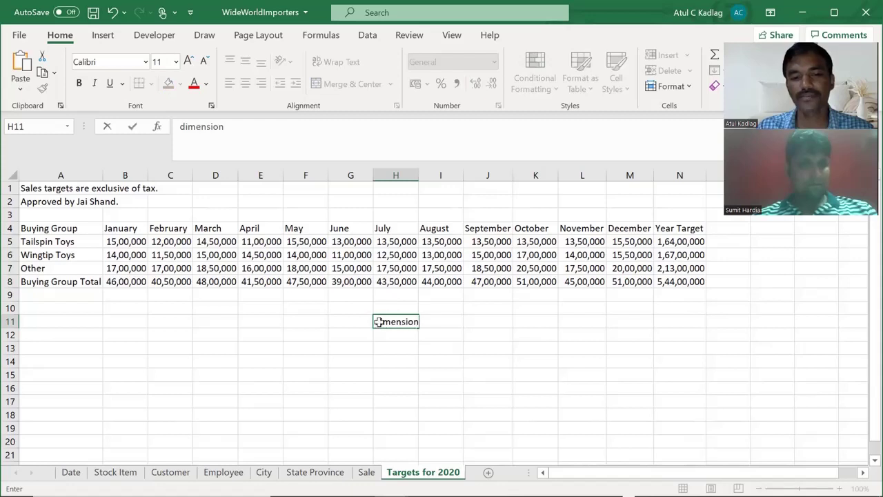
key("Return")
type("measure")
key("Return")
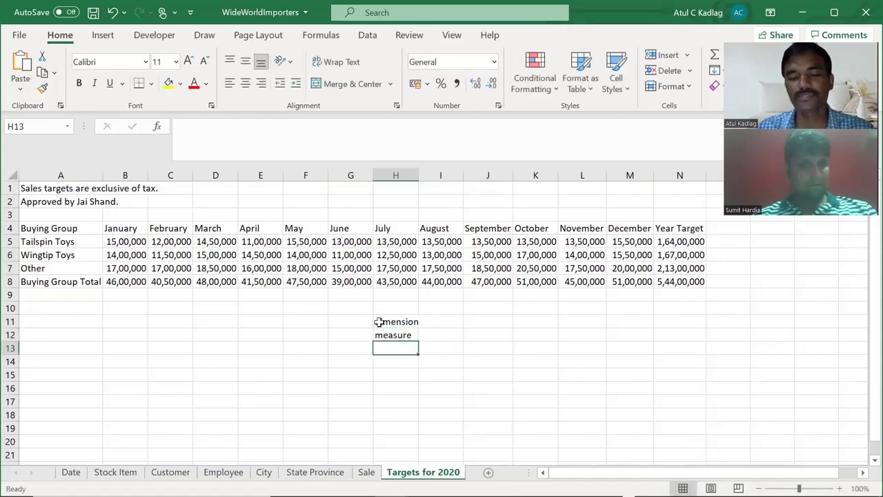
Enter "fact" in cell I12 and "transactional" in cell J12, beside the measure label.
key("Up")
key("Right")
type("fac")
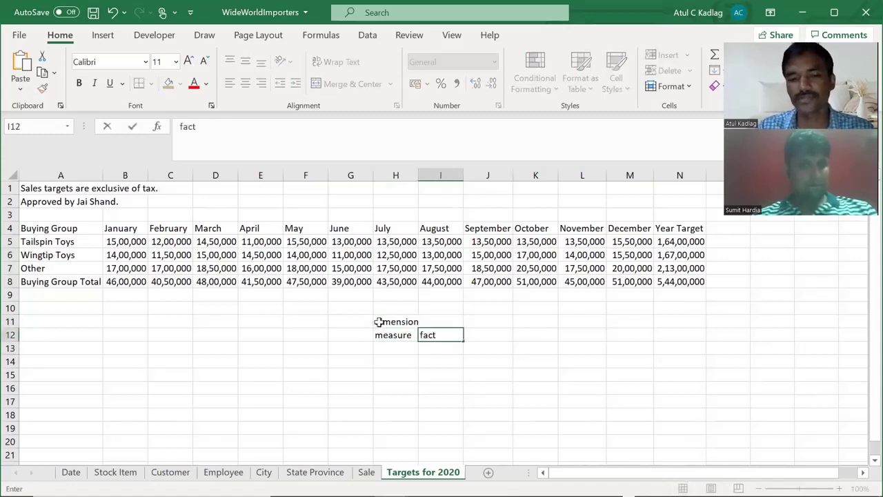
type("t")
key("Tab")
type("tran")
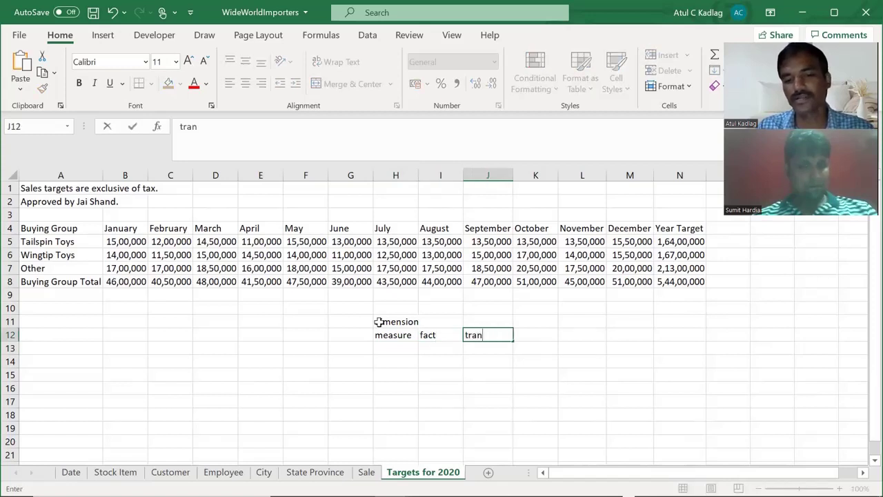
type("sactional")
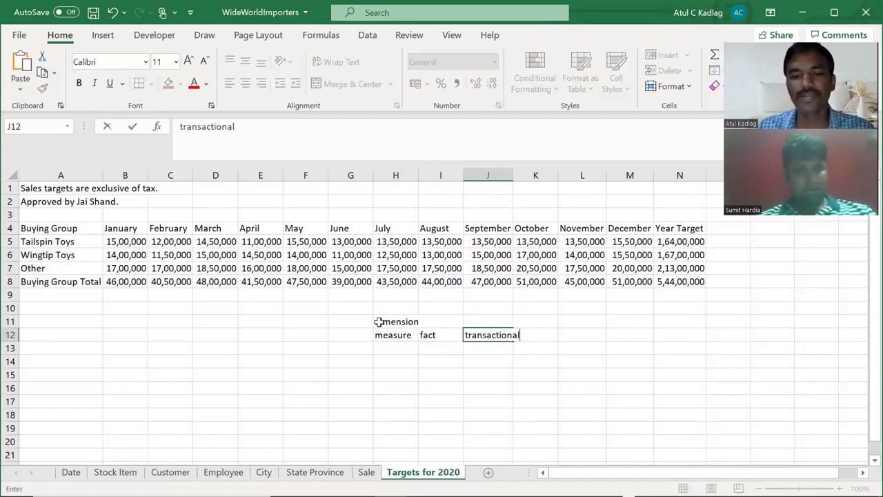
key("Return")
key("Up")
key("shift+Right")
key("Left")
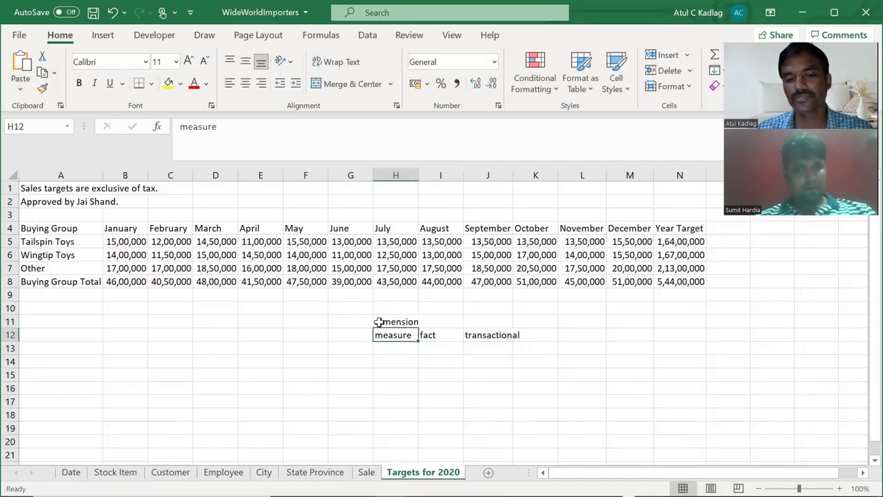
key("shift+Right")
key("shift+Right")
key("Up")
key("Left")
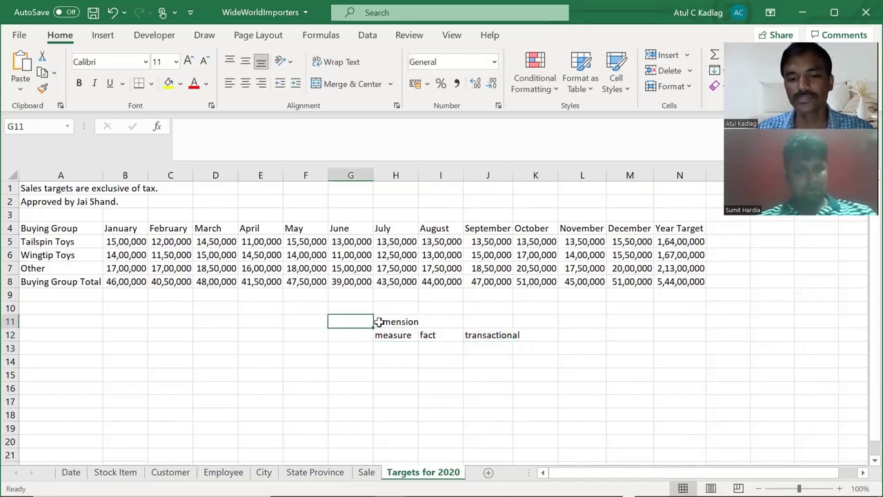
key("Right")
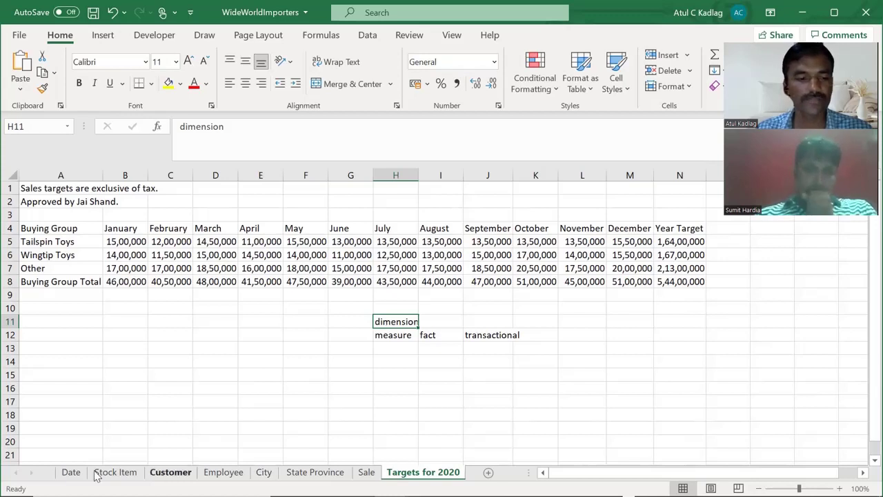
Open the Date sheet and highlight its month, month number, week number and full-row values to examine the date attributes.
left_click(71, 472)
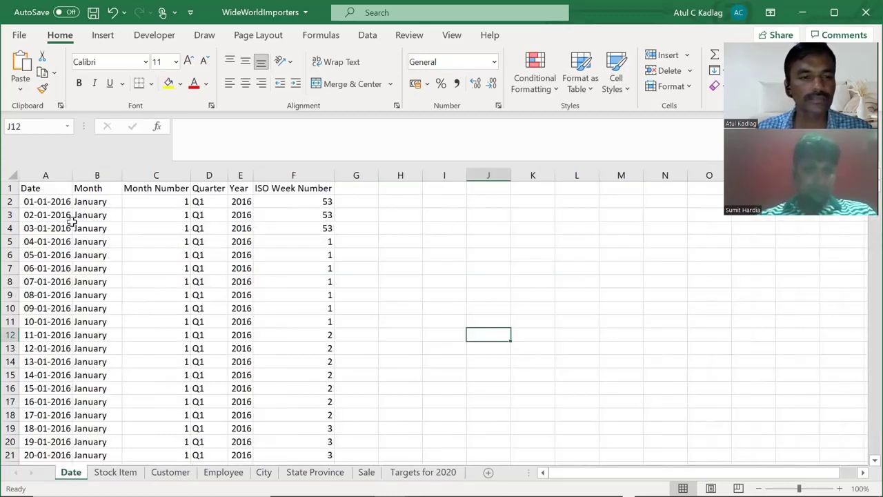
left_click_drag(91, 202, 144, 228)
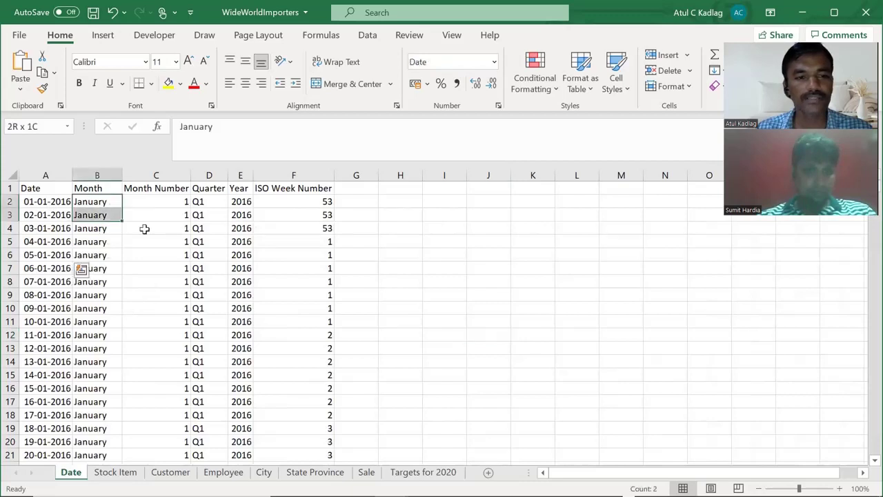
left_click_drag(176, 204, 176, 279)
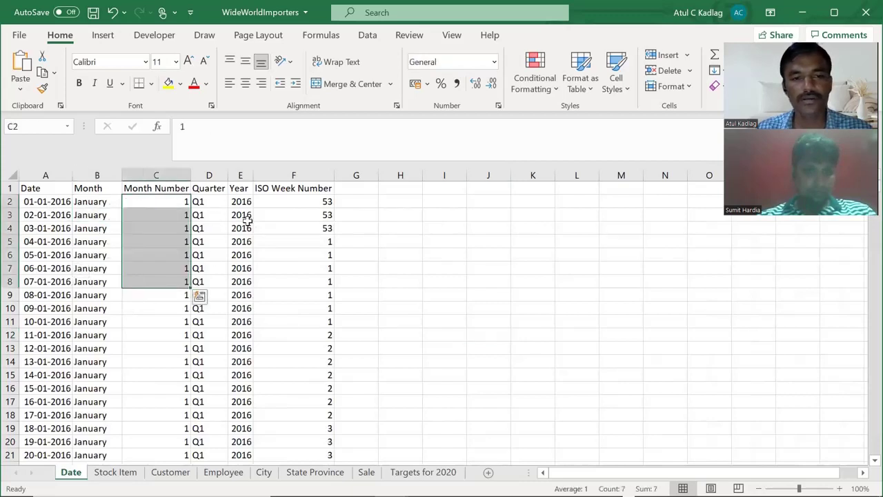
left_click_drag(251, 199, 285, 297)
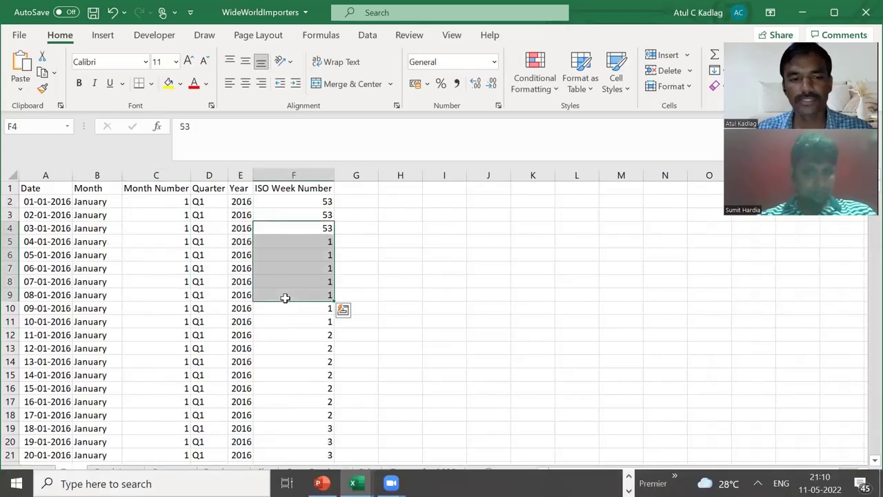
left_click(129, 282)
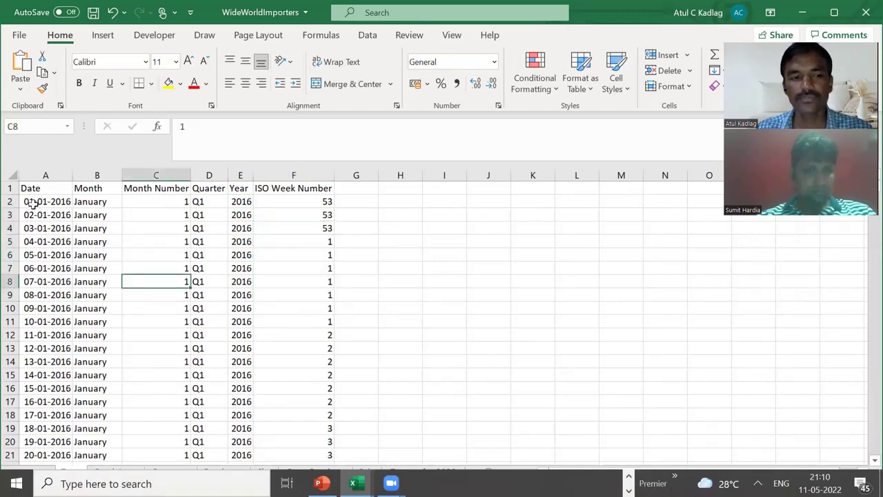
left_click_drag(58, 207, 292, 256)
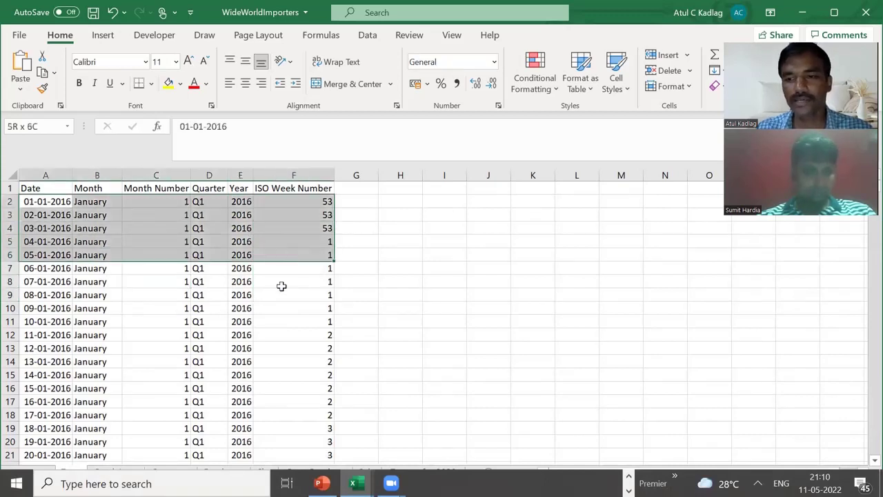
left_click_drag(272, 358, 273, 358)
left_click(272, 358)
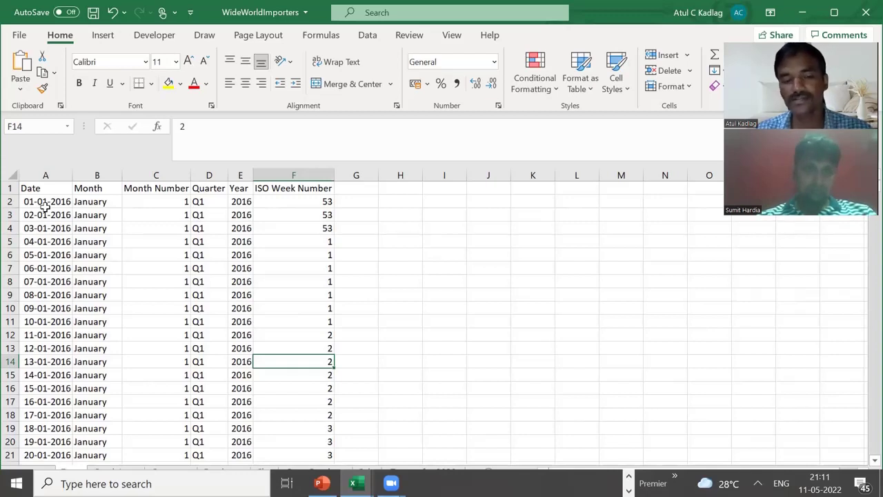
left_click(157, 278)
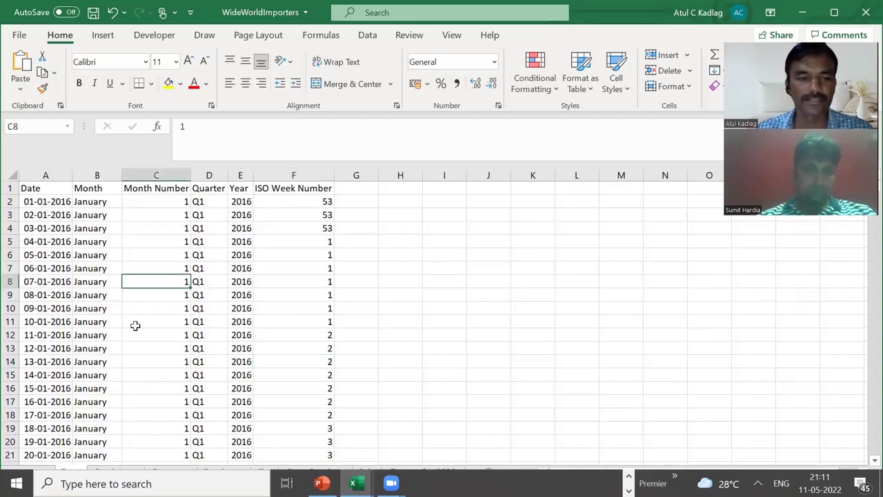
Open the Stock Item sheet and go through its column headers from Stock Item Key to Unit Price.
left_click(121, 471)
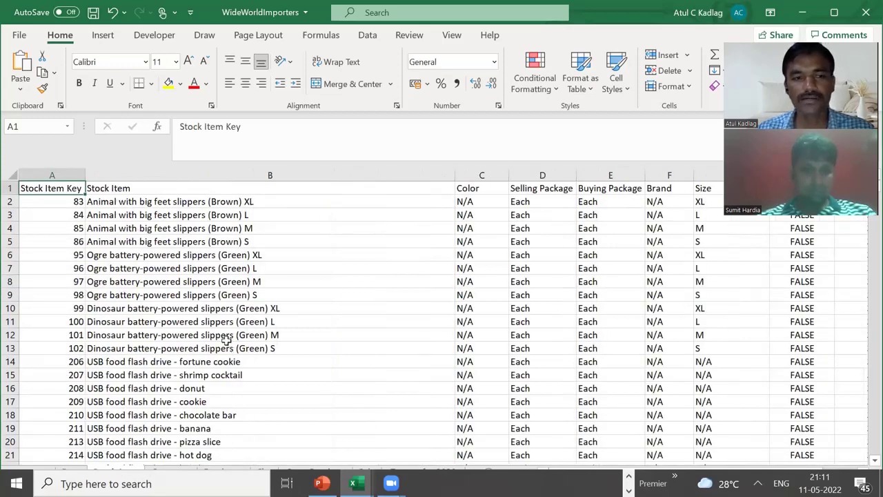
key("shift+Right")
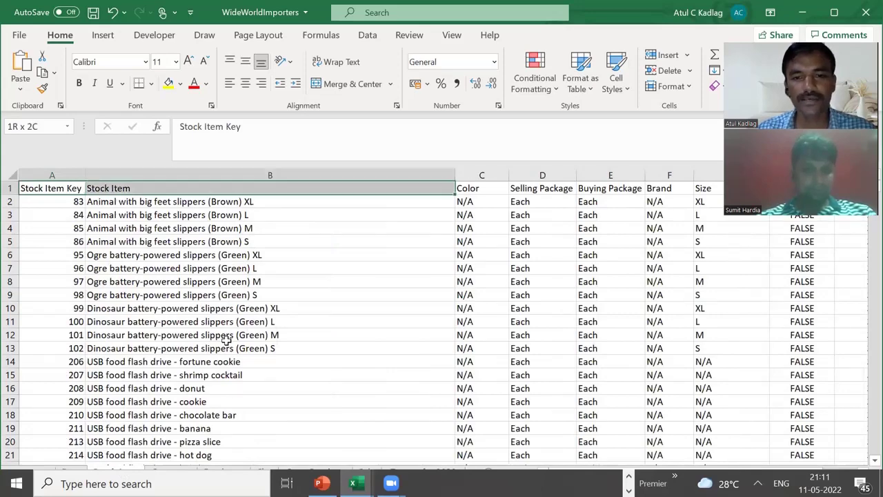
key("shift+Right")
key("shift+Right")
key("shift+Right")
key("Right")
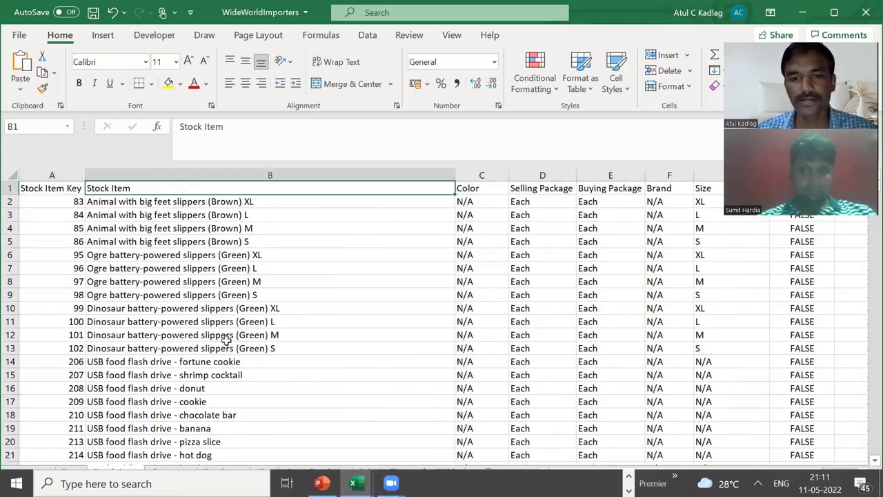
key("Right")
key("Right")
key("Right")
key("Right")
key("Right")
key("Right")
key("Right")
key("Right")
key("Right")
key("Right")
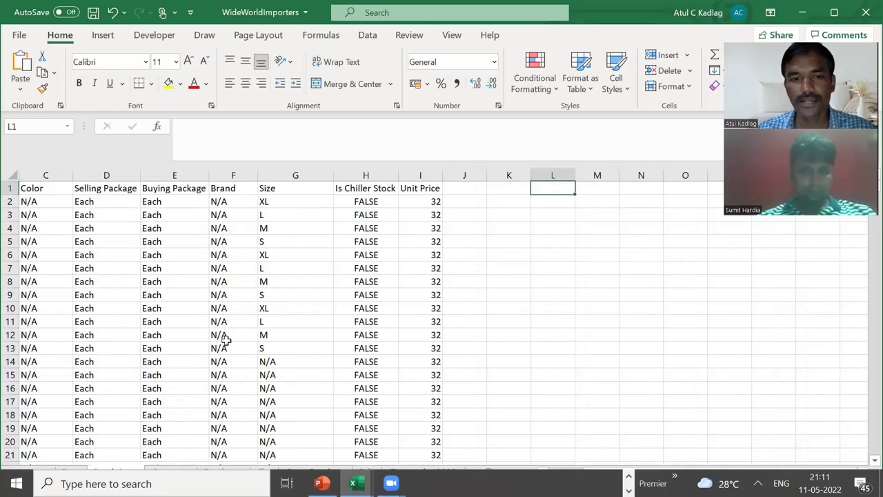
Highlight the Unit Price values from I2 downward on the Stock Item sheet to examine its numeric column.
key("Left")
key("Left")
key("Left")
key("Down")
key("shift+Down")
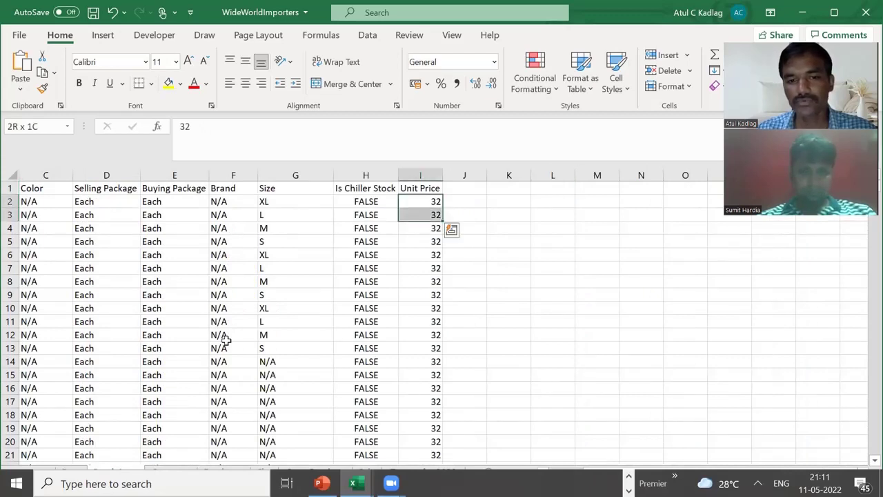
key("shift+Down")
key("shift+Down")
key("shift+Down")
key("shift+Down")
key("shift+Down")
key("shift+Down")
key("shift+Down")
key("shift+Down")
key("shift+Down")
key("shift+Down")
key("shift+Down")
key("shift+Down")
key("shift+Down")
key("shift+Down")
key("shift+Down")
key("shift+Down")
key("shift+Down")
key("shift+Down")
key("shift+Down")
key("shift+Down")
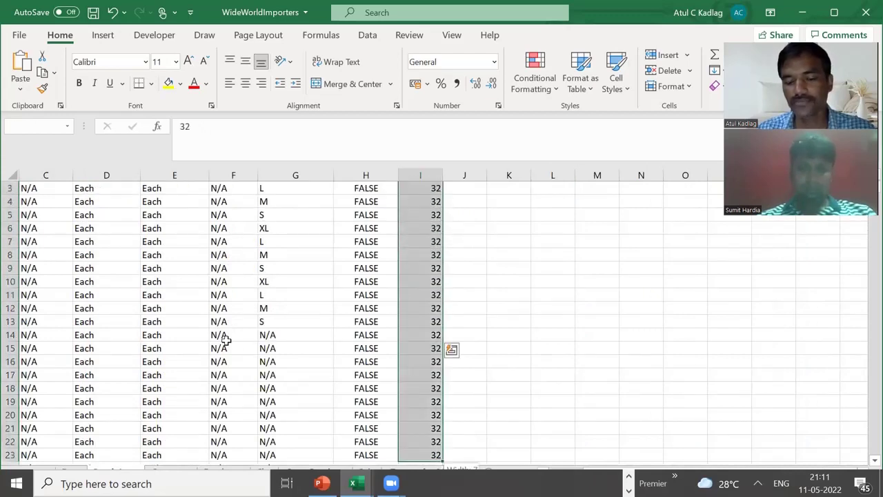
key("shift+Down")
key("shift+Down")
key("shift+Down")
key("shift+Down")
key("shift+Down")
key("shift+Down")
key("shift+Down")
key("shift+Down")
key("shift+Down")
key("shift+Down")
key("shift+Down")
key("shift+Down")
key("shift+Down")
key("shift+Down")
key("shift+Down")
key("shift+Down")
key("shift+Down")
key("shift+Down")
key("shift+Down")
key("shift+Down")
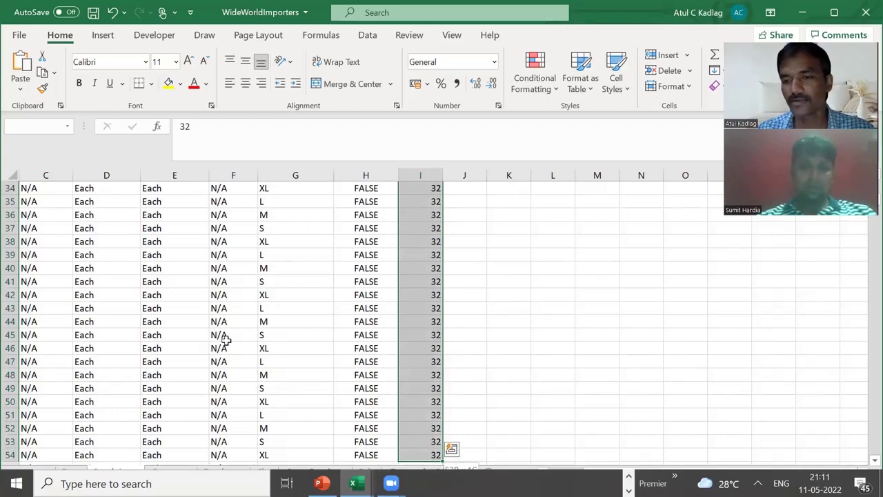
key("Up")
key("Up")
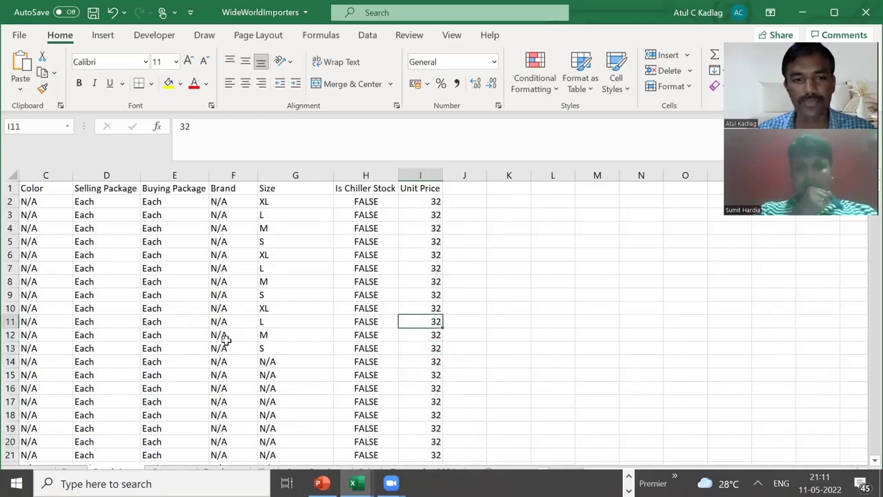
Examine row 11 of the Stock Item sheet, comparing the Unit Price with the descriptive columns such as Size and Brand.
key("Left")
key("Home")
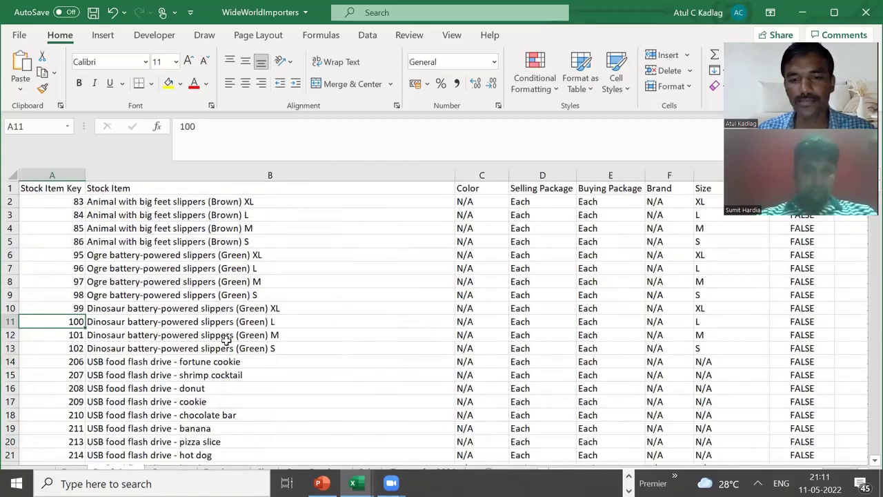
key("ctrl+Right")
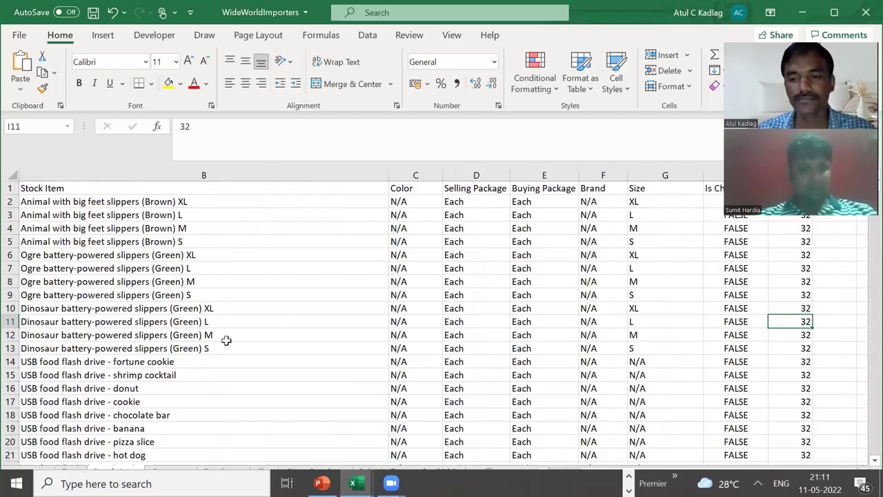
key("Left")
key("Right")
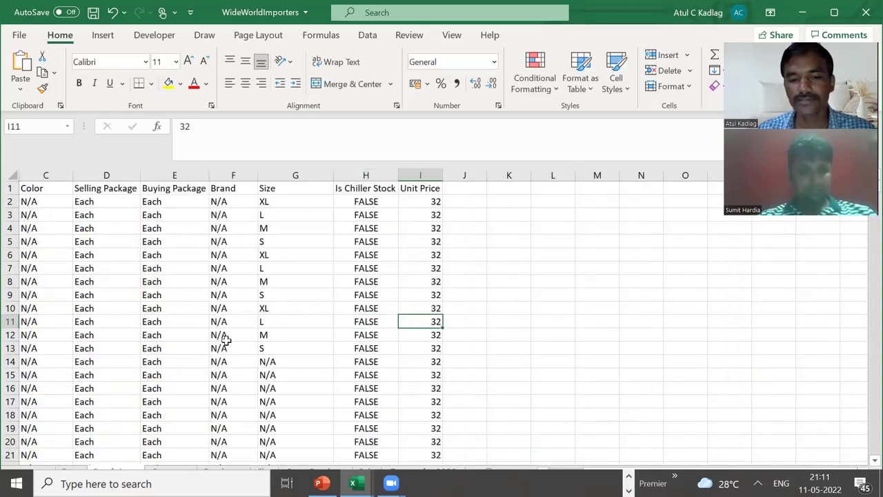
key("Left")
key("shift+Left")
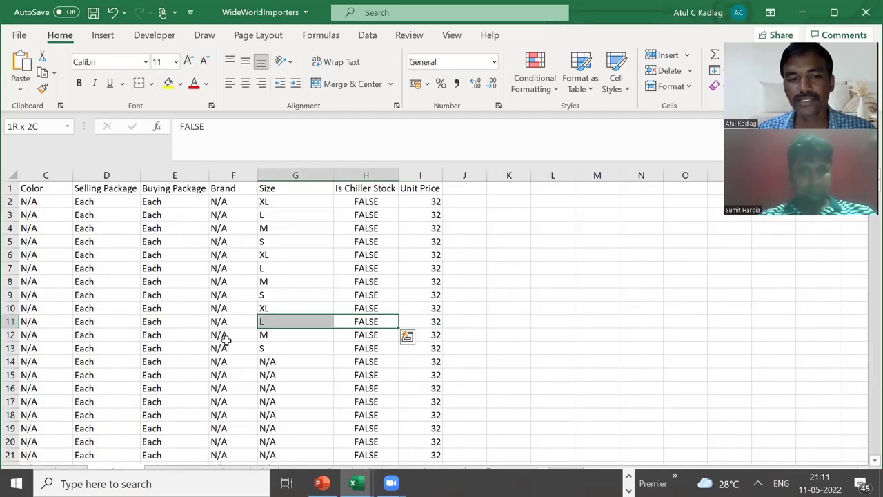
key("shift+Left")
key("Left")
key("Left")
key("Left")
key("Left")
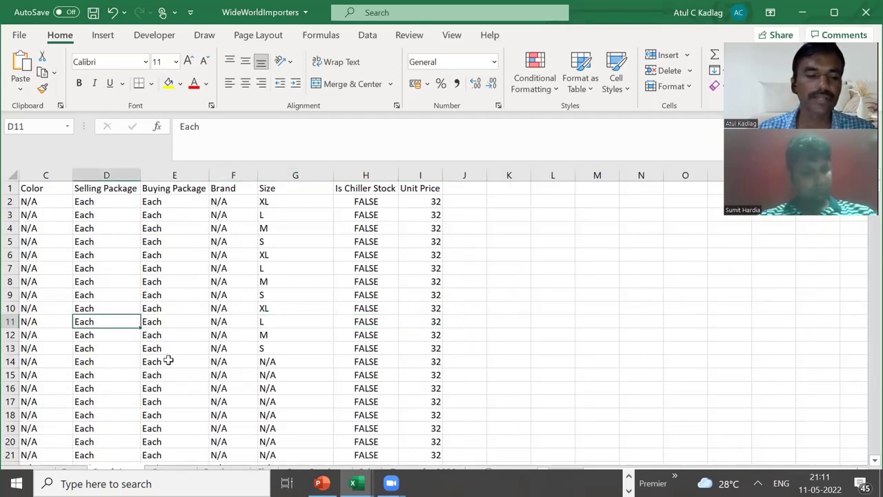
Open the Customer sheet and look across its columns from Customer Key to Postal Code.
left_click(173, 471)
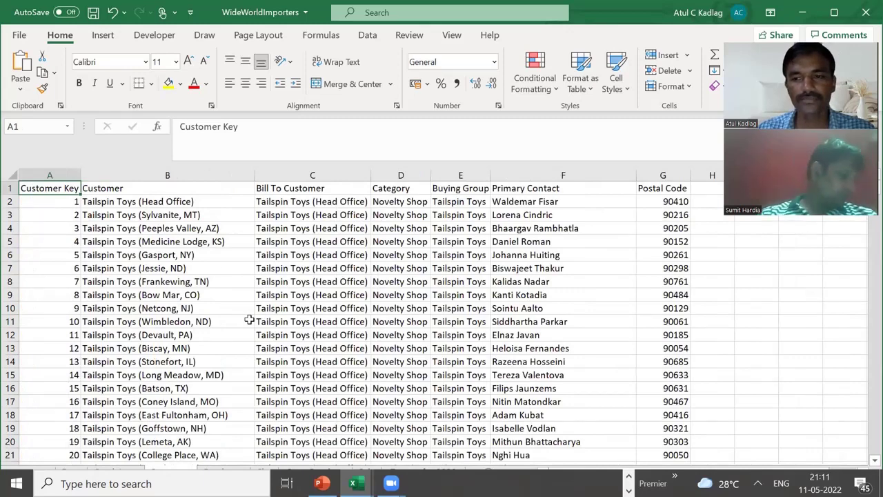
key("Left")
key("Left")
key("Left")
scroll(248, 321, "right", 1)
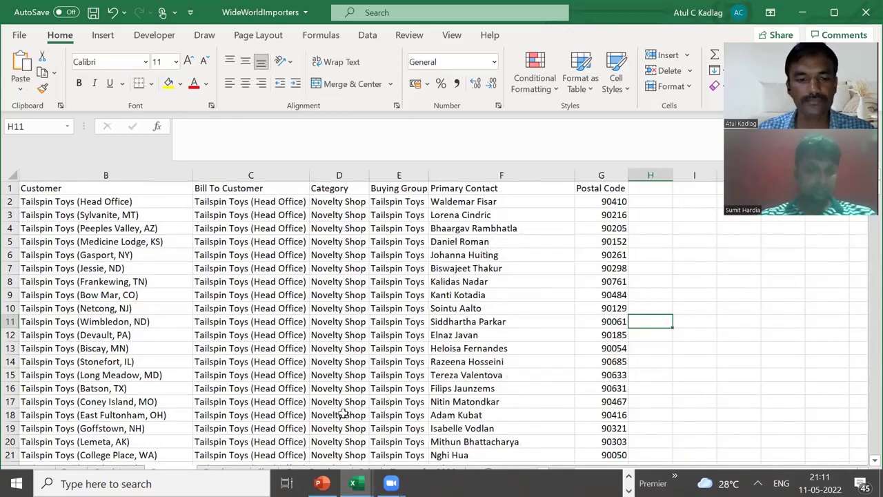
key("Home")
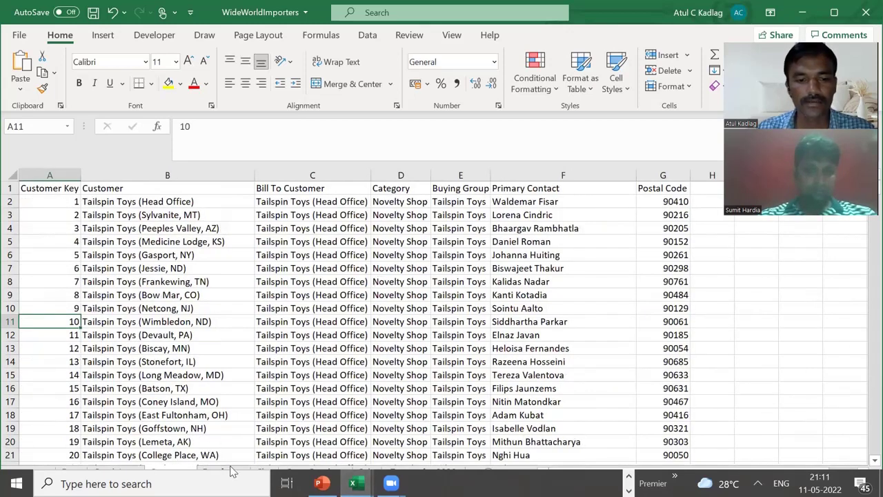
View the Employee, City and State Province sheets in turn to examine their descriptive data.
key("ctrl+Page_Down")
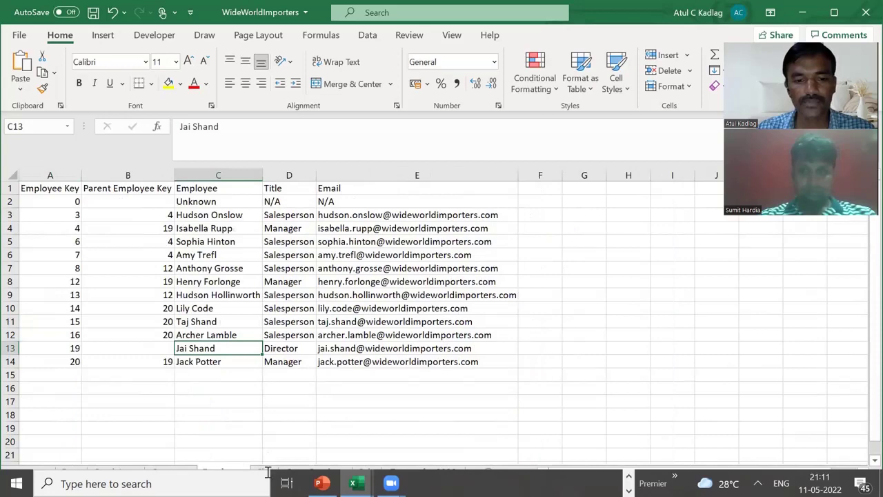
left_click(268, 469)
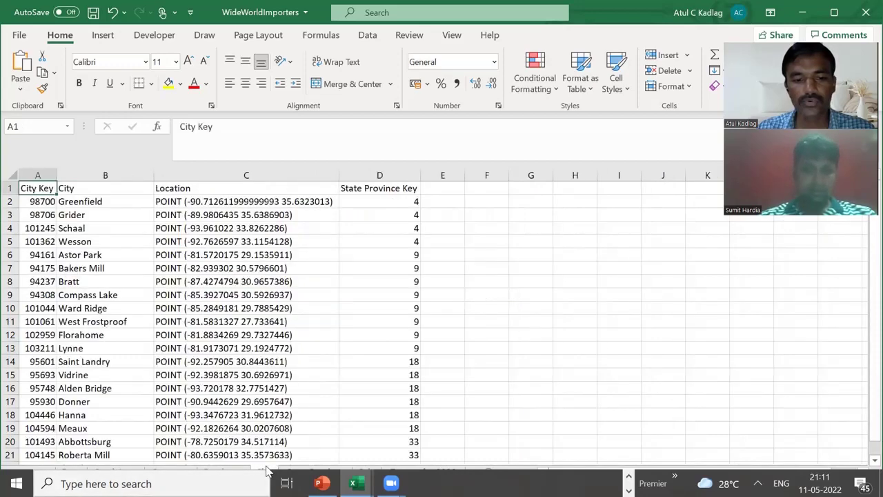
left_click(263, 296)
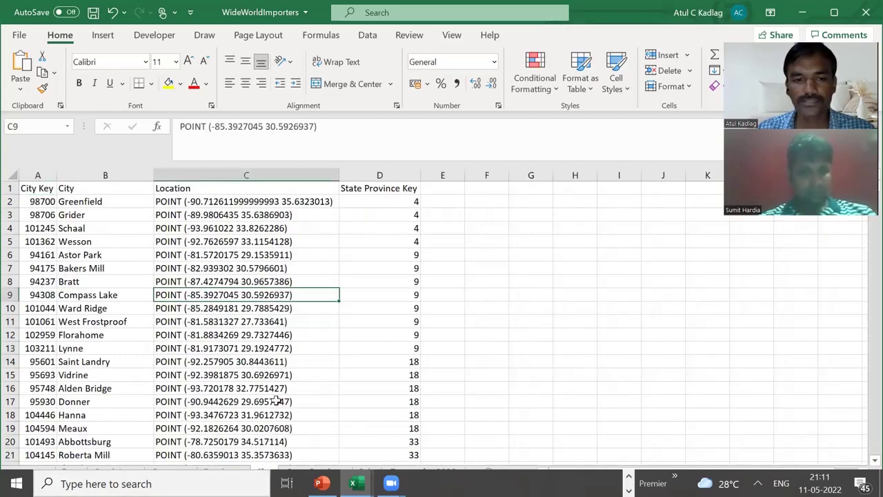
left_click(291, 471)
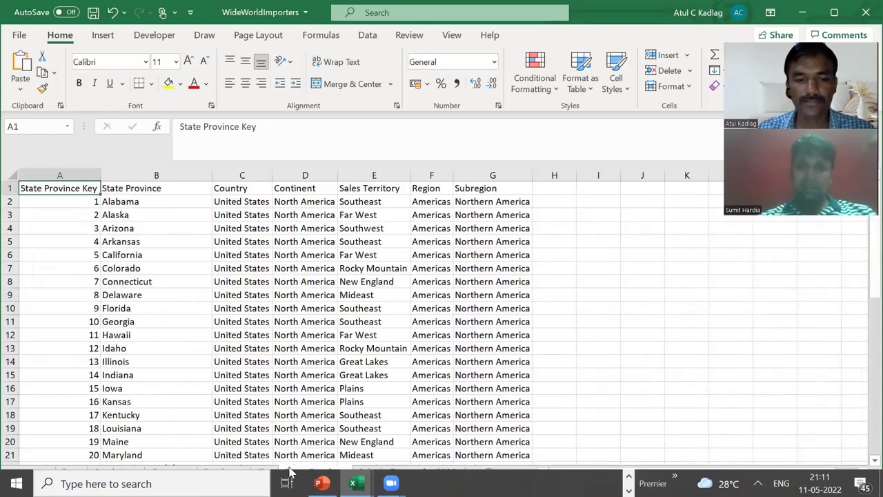
left_click(383, 318)
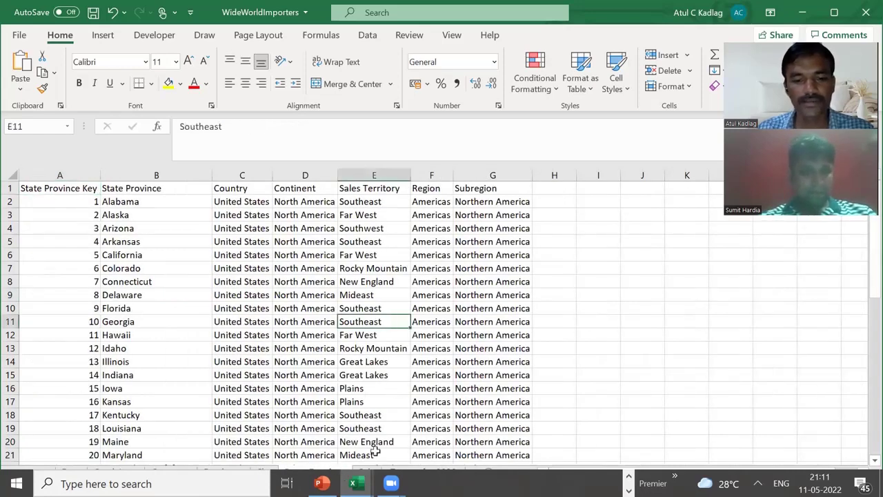
Open the Sale sheet and look across its columns to the Unit Price values at J9.
left_click(375, 470)
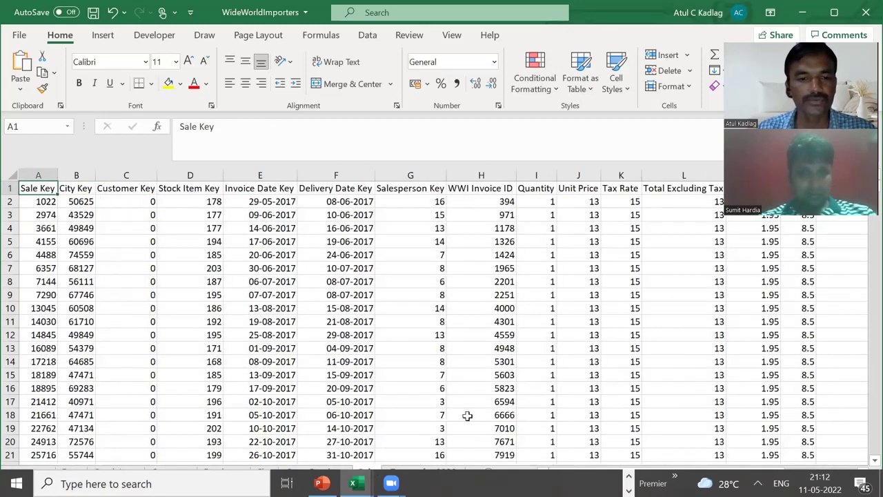
key("Right")
key("Right")
key("Right")
key("Right")
key("Right")
key("Right")
key("Right")
key("Right")
key("Right")
key("Down")
key("Down")
key("Down")
key("Down")
key("Down")
key("Down")
key("Down")
key("Down")
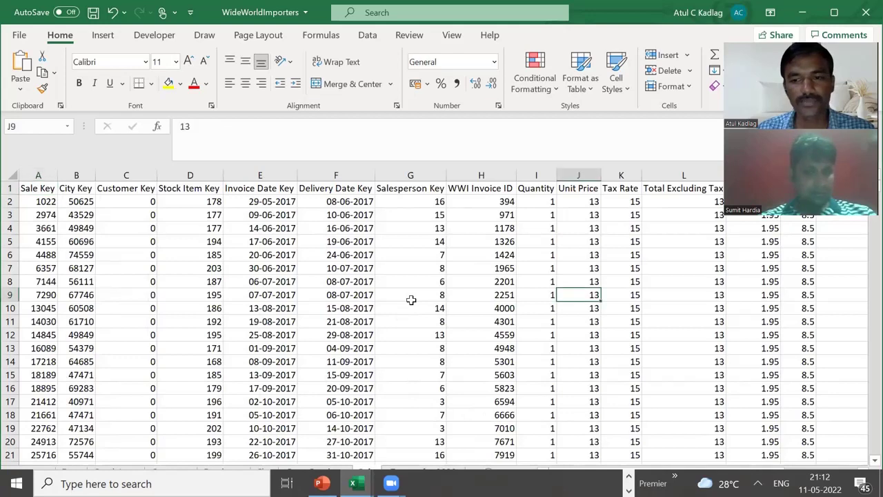
Go back and forth across row 9 of the Sale sheet to examine its key columns.
key("Left")
key("Left")
key("Left")
key("Left")
key("Left")
key("Left")
key("Left")
key("Left")
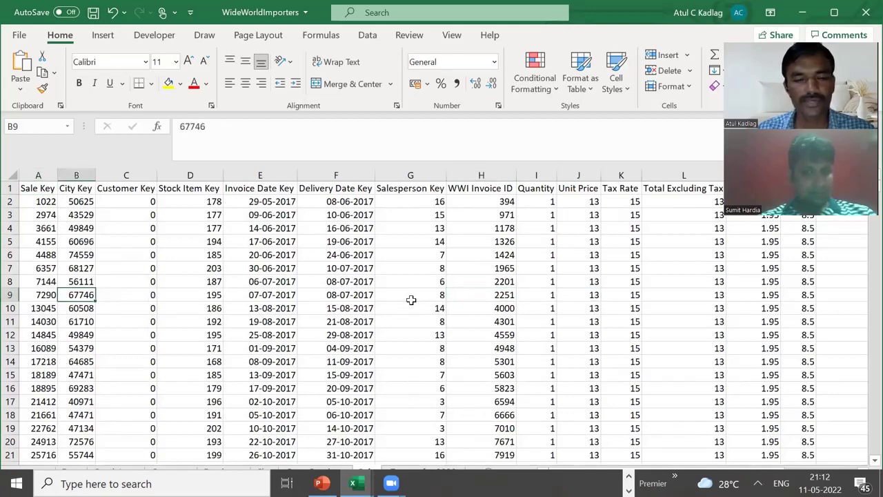
key("Right")
key("Right")
key("Right")
key("Right")
key("Right")
key("Left")
key("Left")
key("Left")
key("Left")
key("Left")
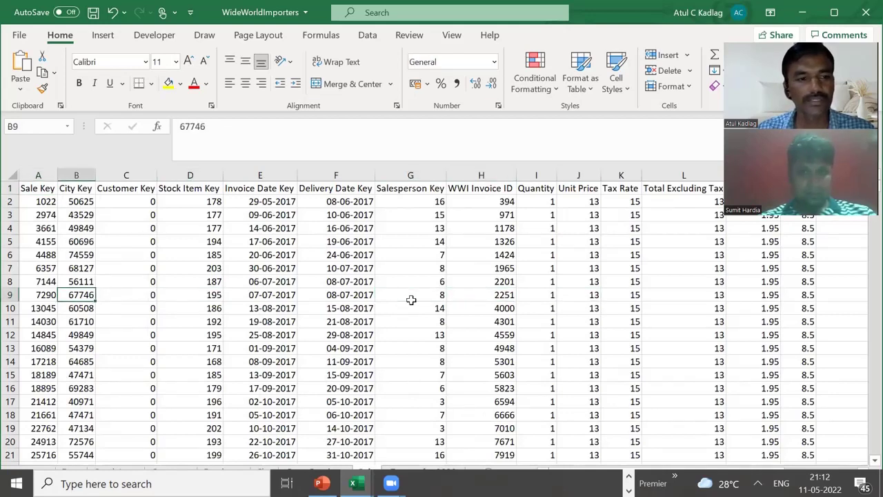
key("Right")
key("Left")
key("Left")
Select the Sale sheet's header cells in row 1, from Sale Key across to Profit, to examine the column names.
key("Up")
key("Up")
key("Up")
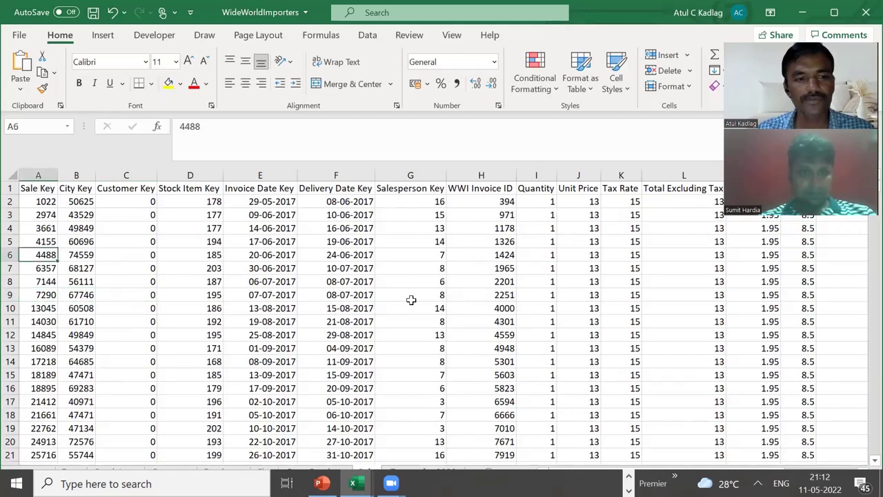
key("Up")
key("Up")
key("Up")
key("Up")
key("Up")
key("shift+Right")
key("shift+Right")
key("shift+Right")
key("shift+Right")
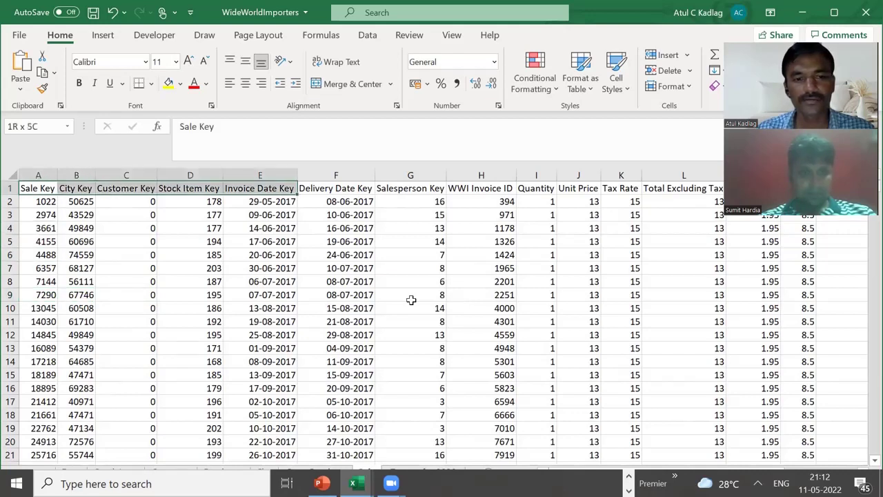
key("shift+Right")
key("shift+Right")
key("shift+Right")
key("shift+Right")
key("shift+Right")
key("shift+Right")
key("shift+Right")
key("shift+Right")
key("shift+Right")
key("shift+Right")
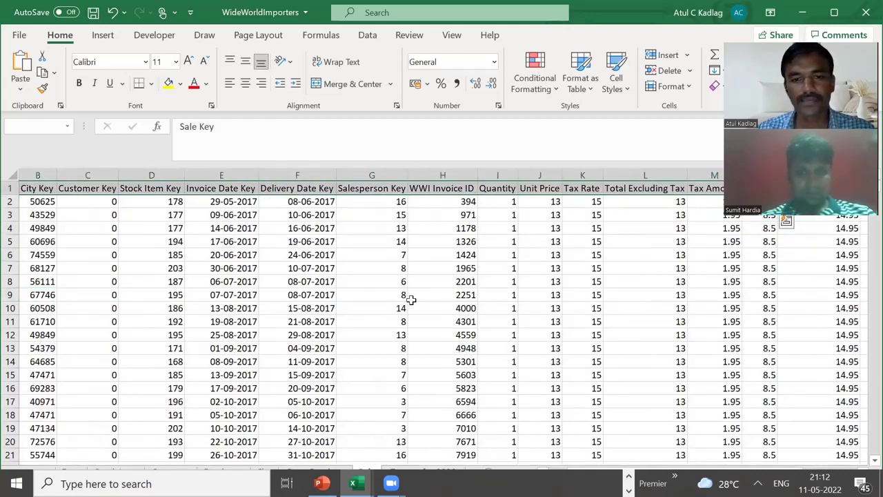
Go through the Sale sheet's headers one by one as far as Profit in N1.
key("Right")
key("Right")
key("Right")
key("Right")
key("Right")
key("Right")
key("Right")
key("Right")
key("Right")
key("Right")
key("Right")
key("Right")
key("Right")
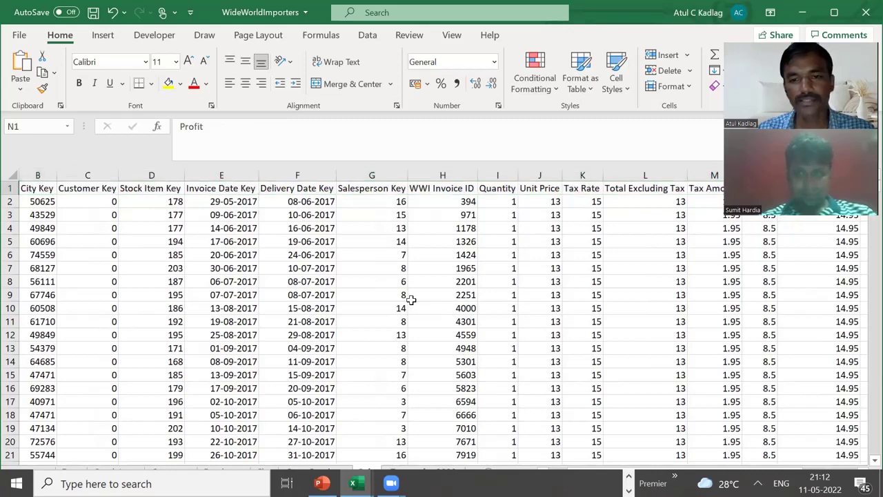
Examine the Sale sheet's measure headers from Unit Price to Total Chiller Items, finishing on the Total Including Tax value in O2.
key("Left")
key("Left")
key("Left")
key("Left")
key("shift+Right")
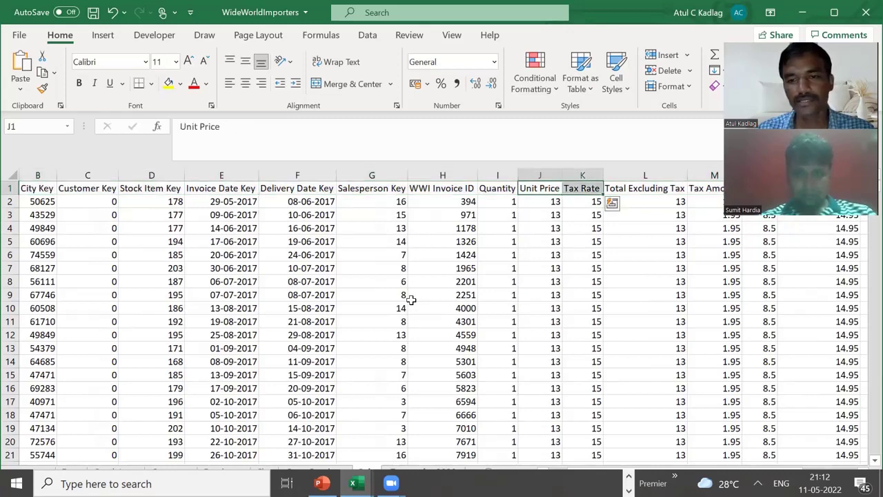
key("Right")
key("Right")
key("Right")
key("Right")
key("Right")
key("Right")
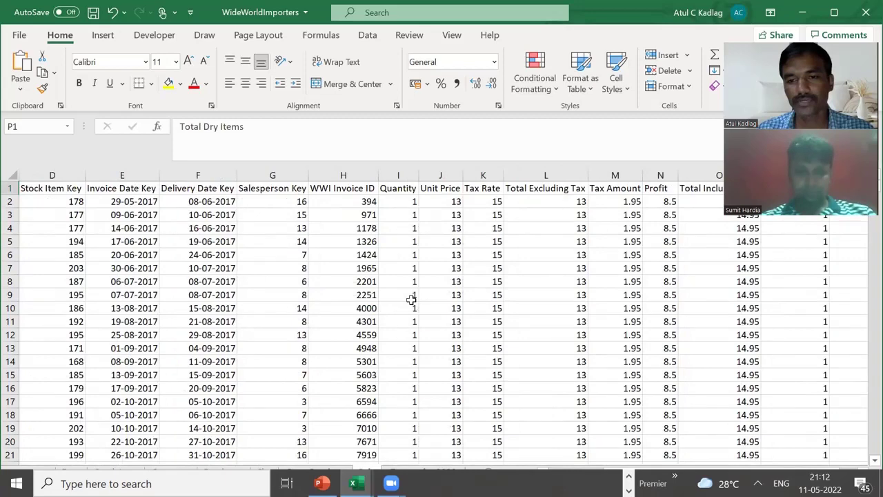
key("Right")
key("Right")
key("Right")
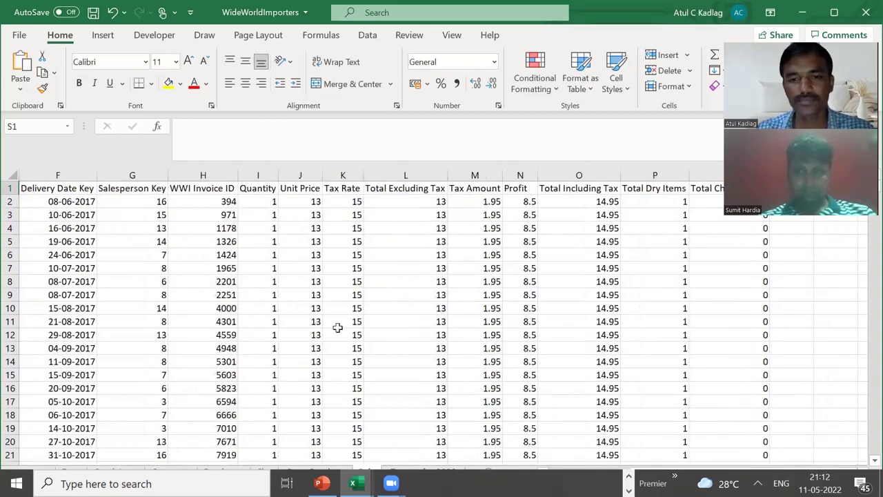
key("Left")
key("Left")
left_click(518, 202)
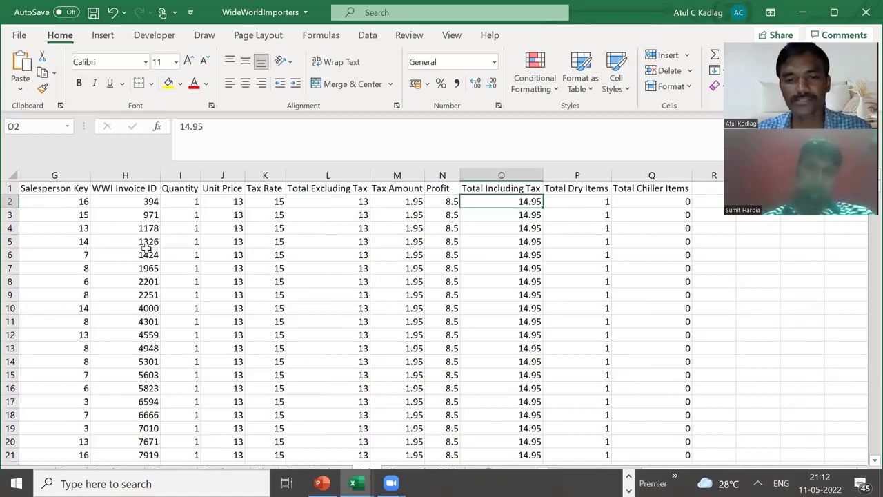
Page down the Profit column of the Sale sheet to row 130 and return to N15 to examine the transaction rows.
left_click(389, 240)
key("Right")
key("Up")
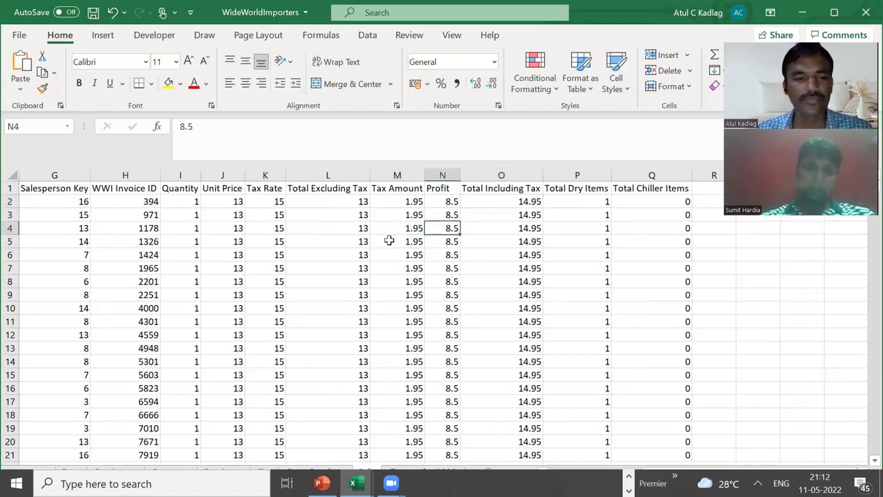
key("Page_Down")
key("Page_Down")
key("Page_Down")
key("Page_Down")
key("Page_Down")
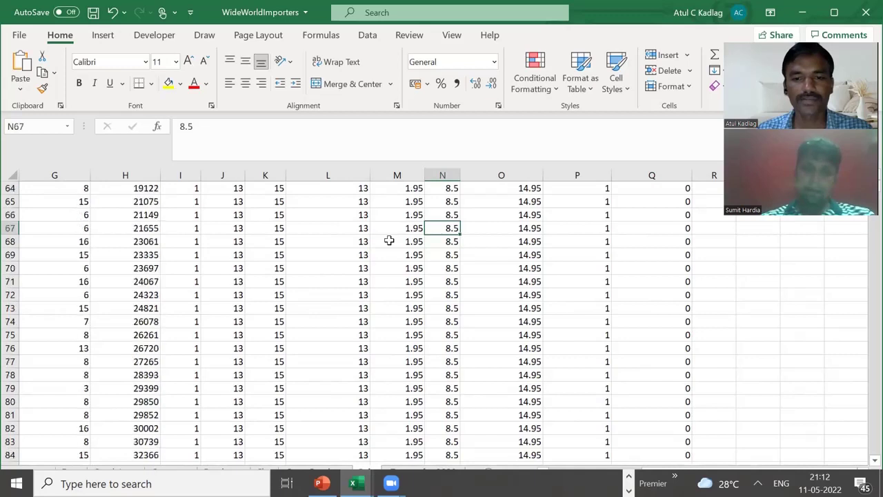
key("Page_Down")
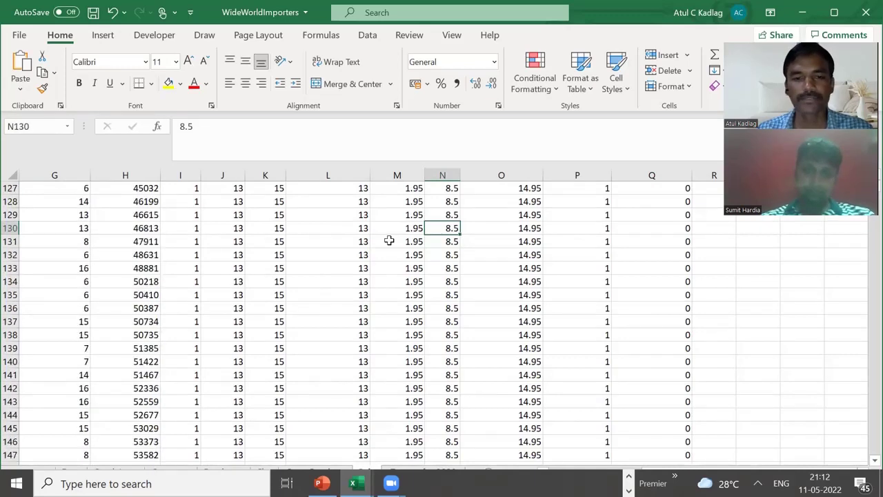
key("Page_Up")
key("Page_Up")
key("Page_Up")
key("Page_Up")
key("Page_Up")
key("Page_Up")
key("Down")
key("Down")
key("Down")
key("Down")
key("Down")
key("Down")
key("Down")
key("Down")
key("Down")
key("Down")
key("Down")
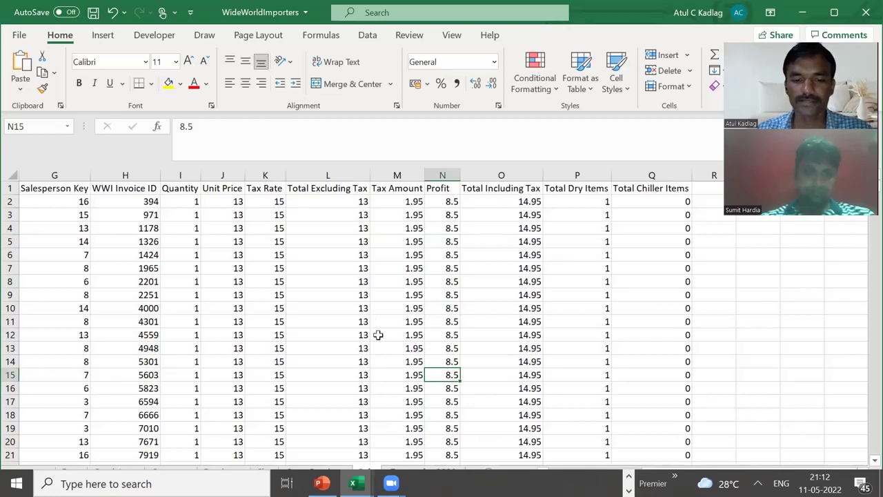
Open the Targets sheet and clear the dimension, measure, fact and transactional notes in G10:L14.
left_click(400, 470)
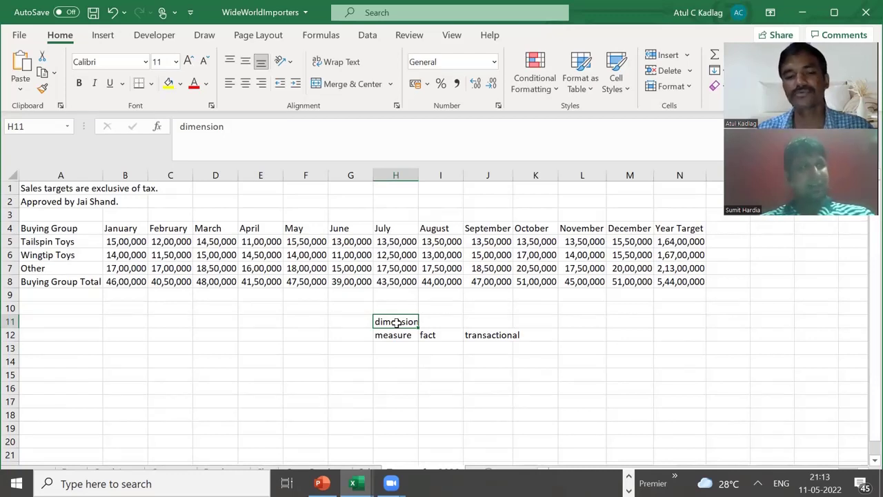
left_click_drag(350, 307, 569, 360)
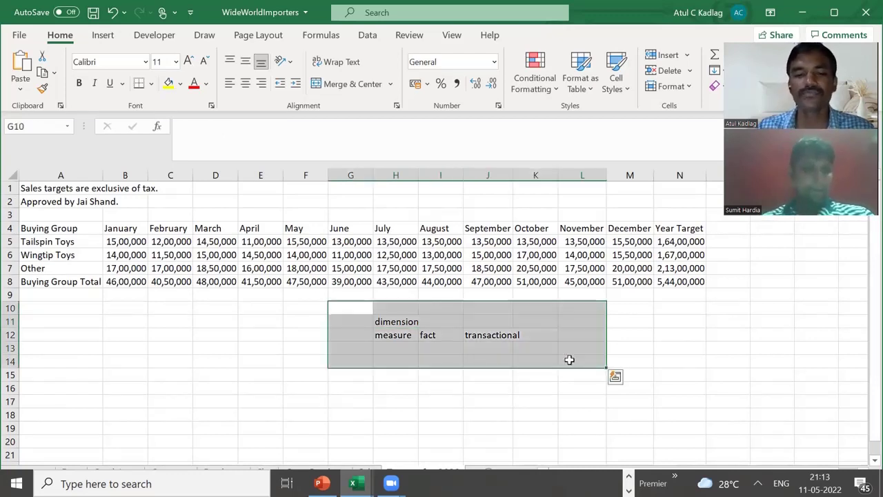
key("Delete")
left_click(349, 373)
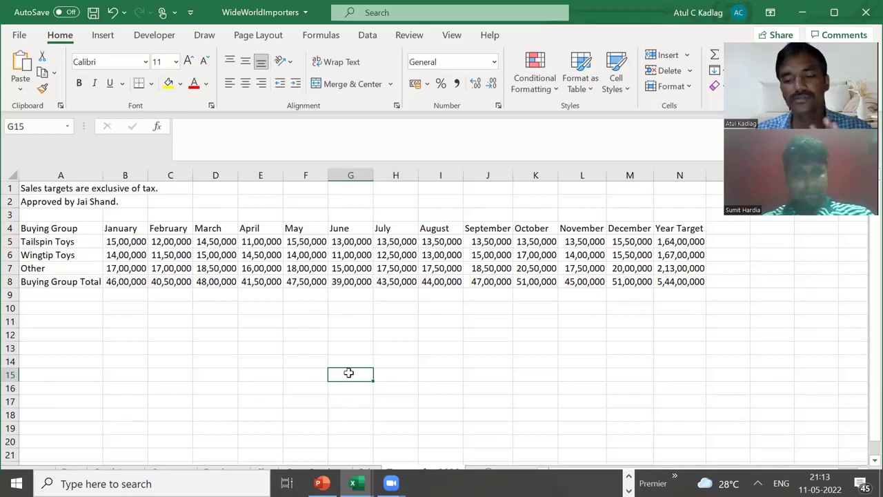
Enter "fact table" in H13 and "dimension table1" in F12 below the targets table.
key("Up")
key("Up")
key("Right")
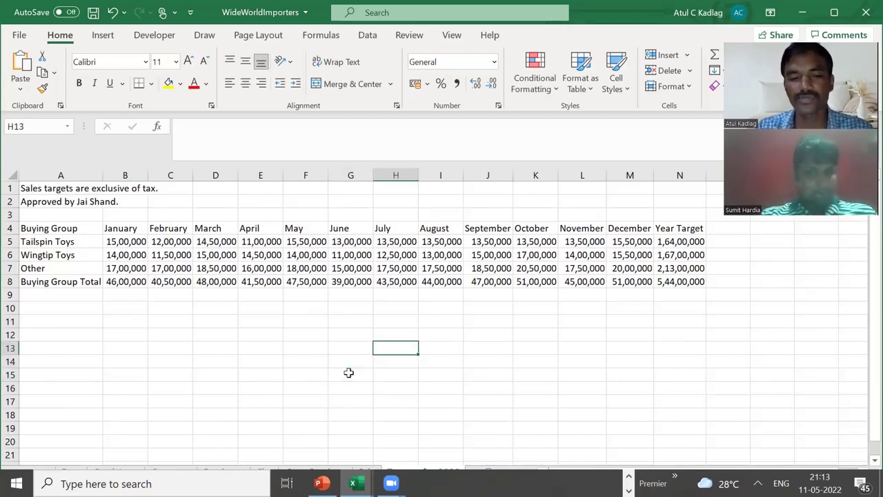
type("fact table")
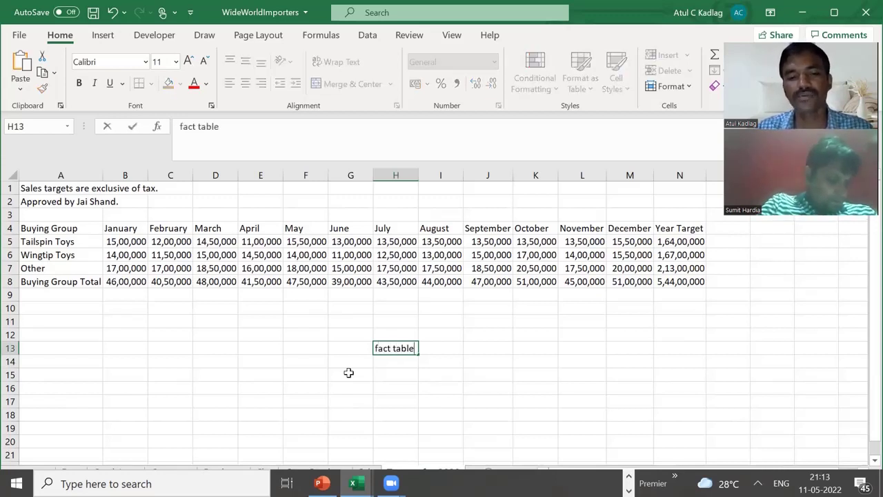
key("Up")
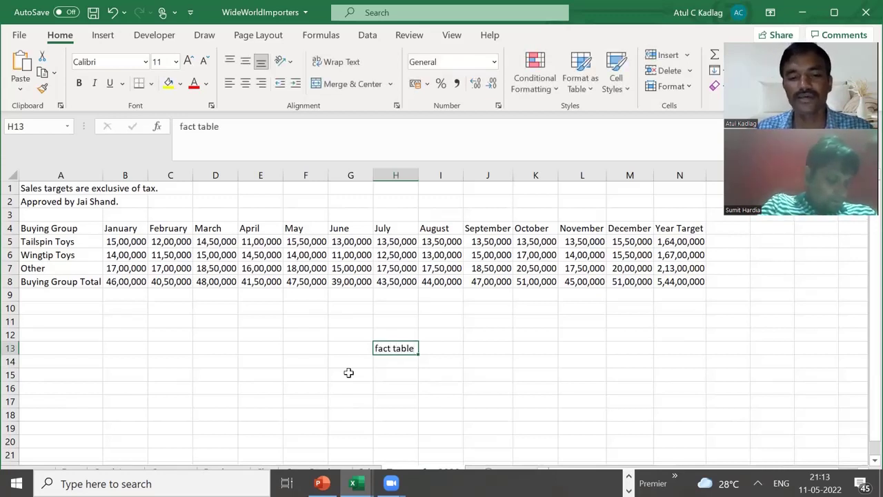
key("Left")
key("Left")
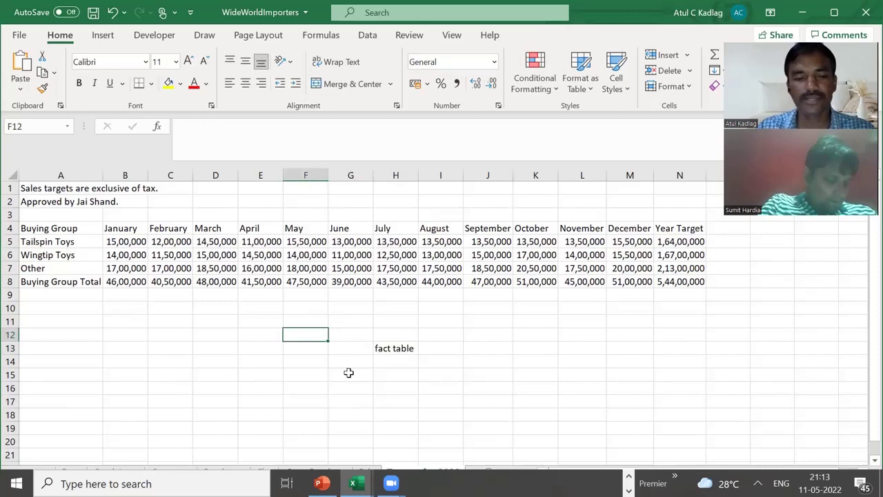
type("dimension")
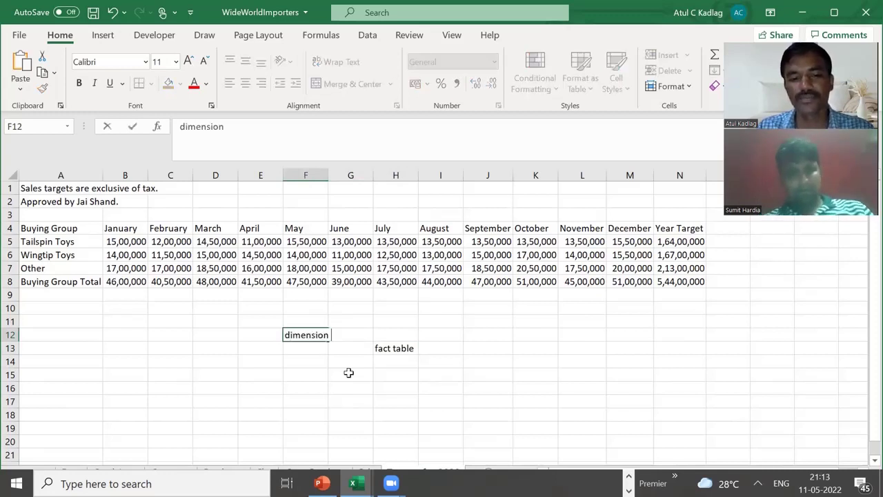
type(" table1")
key("ctrl+Return")
Copy the F12 label to F17 and change the copy to "dimension table2".
key("ctrl+c")
key("Down")
key("Down")
key("Down")
key("Down")
key("Down")
key("ctrl+v")
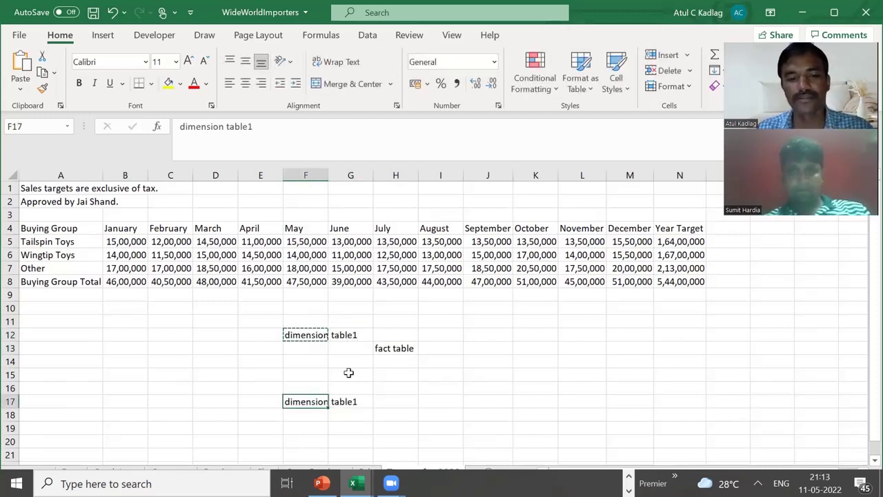
type("2")
key("Escape")
key("F2")
key("BackSpace")
type("2")
key("ctrl+Return")
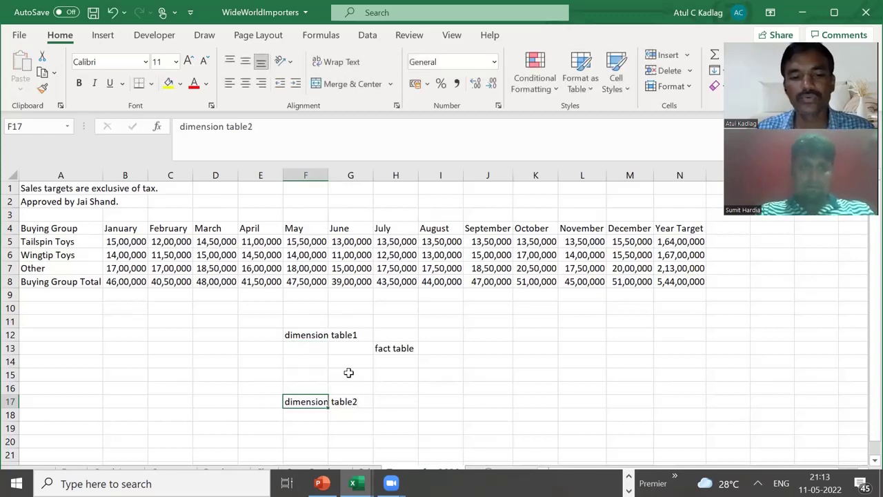
Copy the "dimension table1" label from F12 to K12 and K17, on the other side of the fact table label.
key("Up")
key("Up")
left_click(352, 373)
left_click(551, 334)
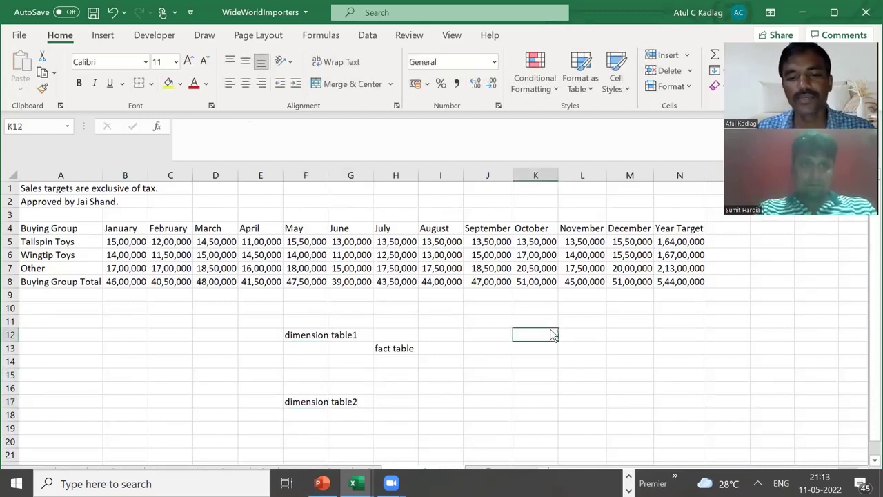
key("ctrl+Left")
key("ctrl+c")
left_click(552, 335)
key("ctrl+v")
left_click(538, 398)
key("ctrl+v")
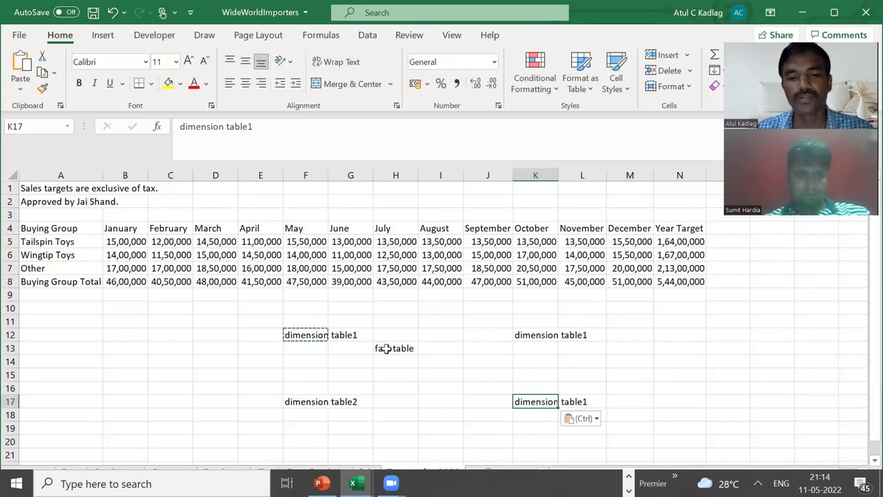
Clear the fact and dimension table labels in E10:L18 of the Targets sheet.
left_click(386, 348)
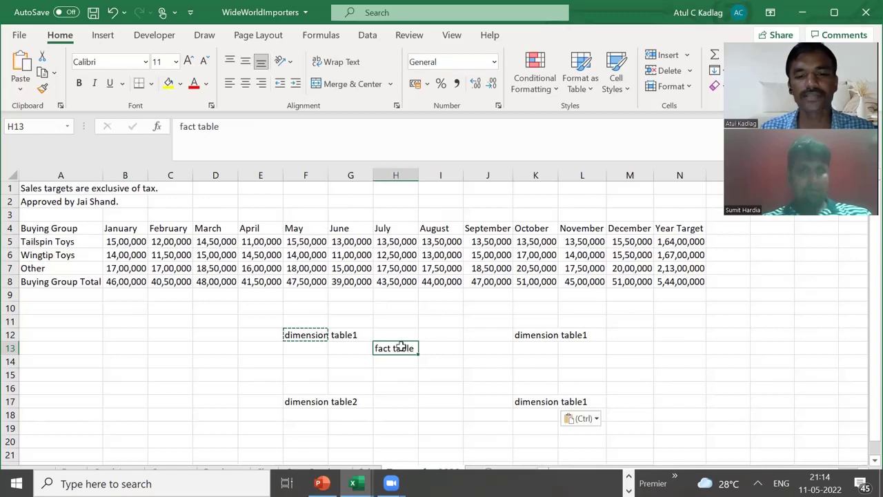
left_click_drag(273, 310, 578, 408)
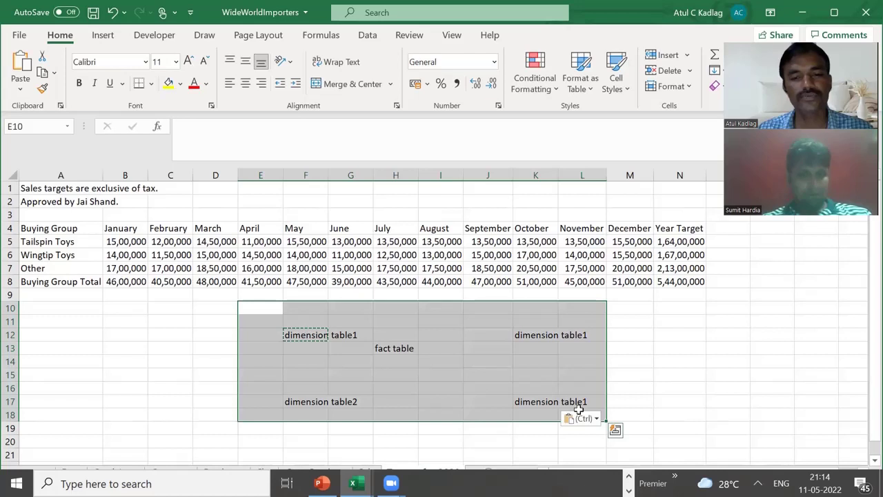
key("Delete")
left_click(547, 400)
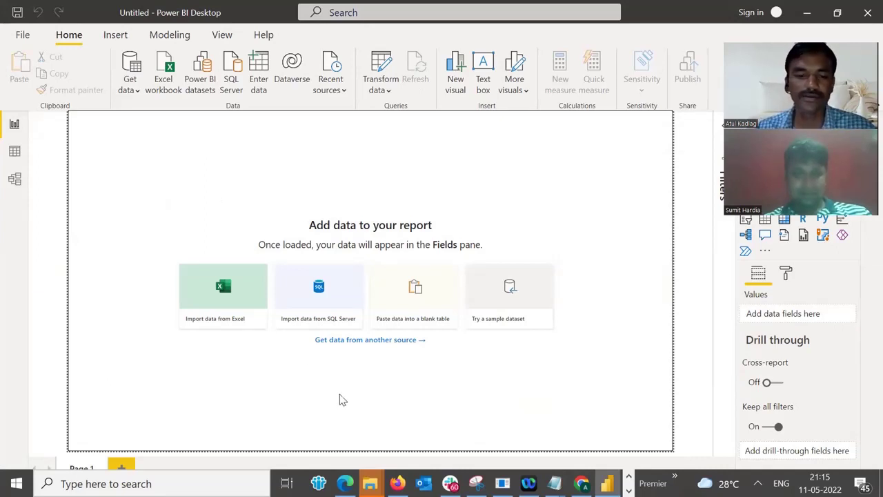
Switch to the Data folder in File Explorer, view its parent folder LiveClass, and return to Data.
left_click(483, 434)
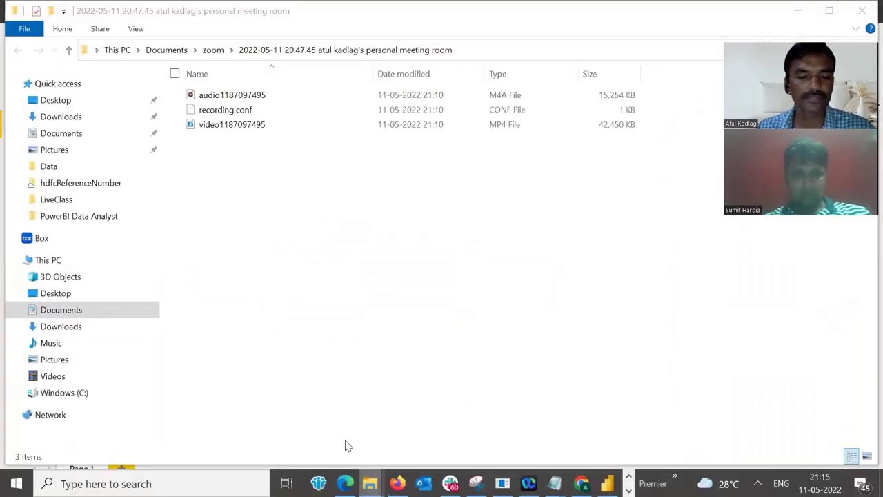
left_click(265, 438)
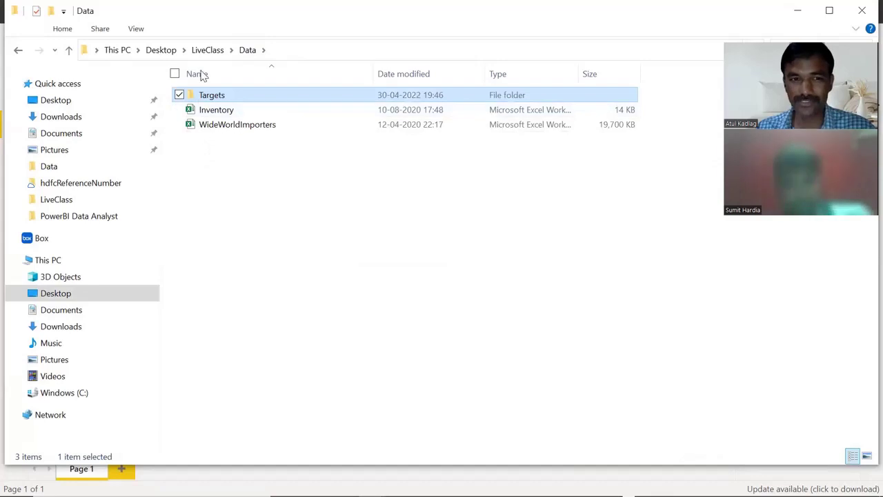
left_click(211, 51)
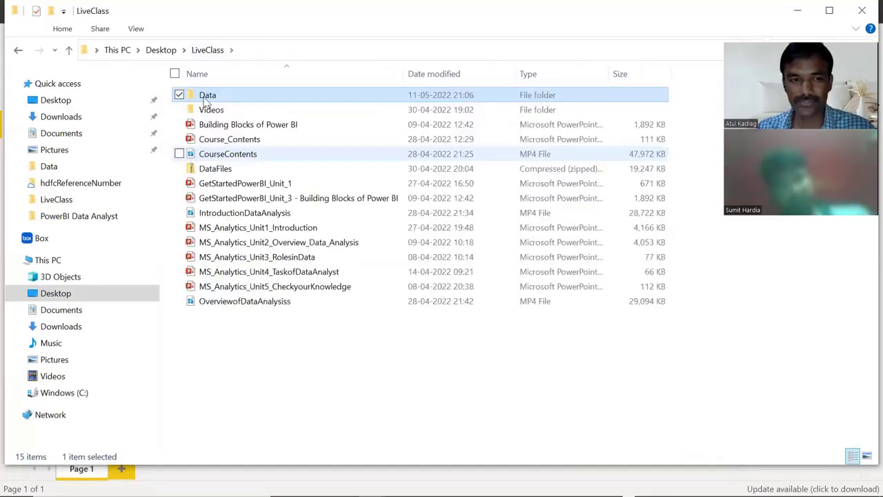
key("alt+Left")
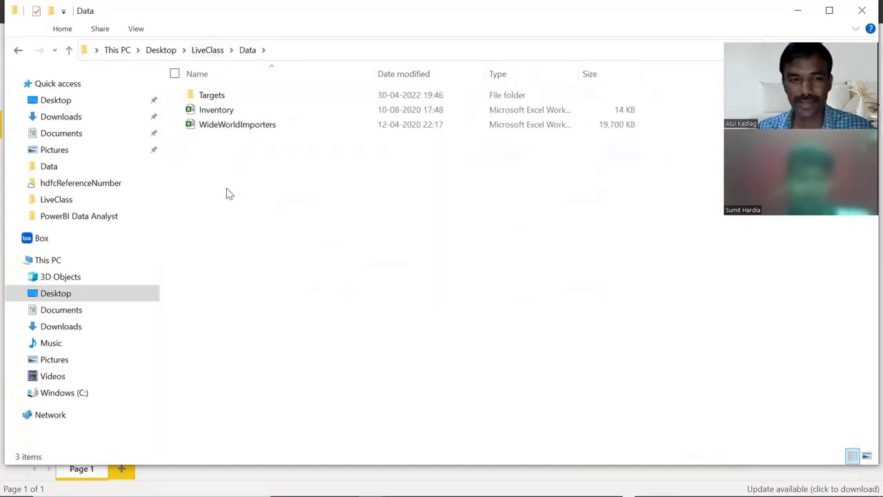
Point out the Targets folder and the Inventory and WideWorldImporters workbooks, and switch back to Power BI Desktop.
left_click(216, 100)
left_click(218, 113)
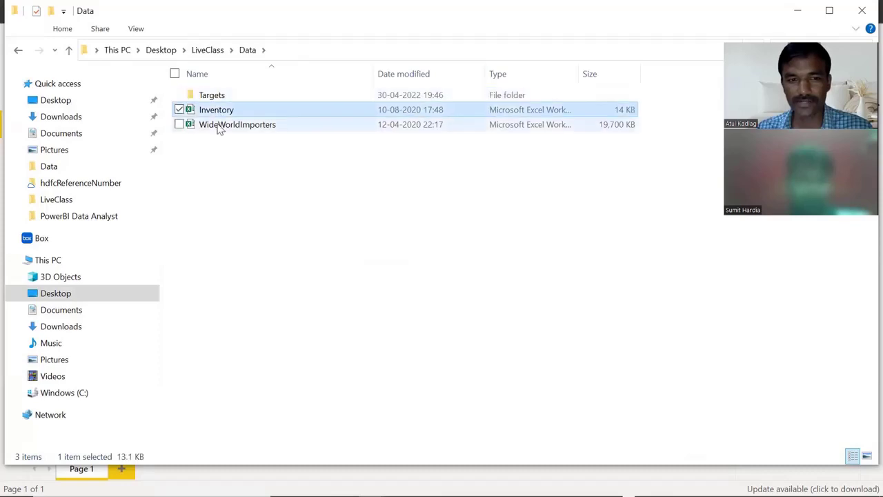
left_click(221, 125)
left_click(222, 171)
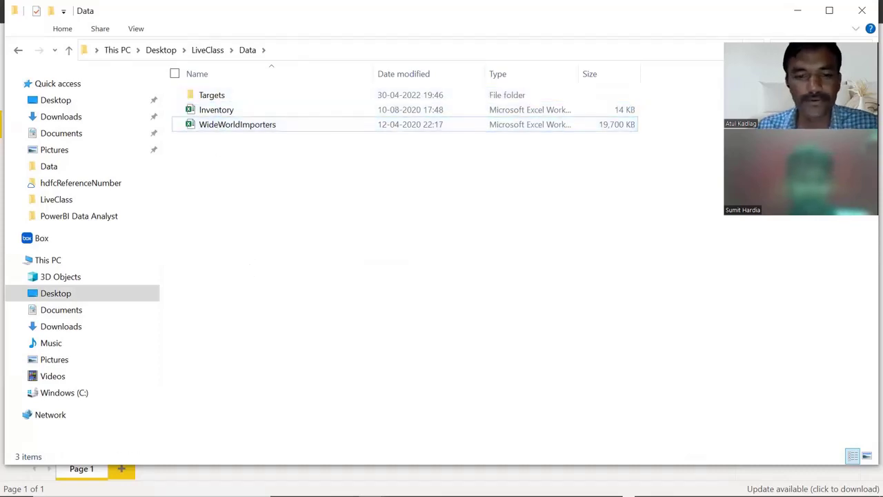
left_click(606, 482)
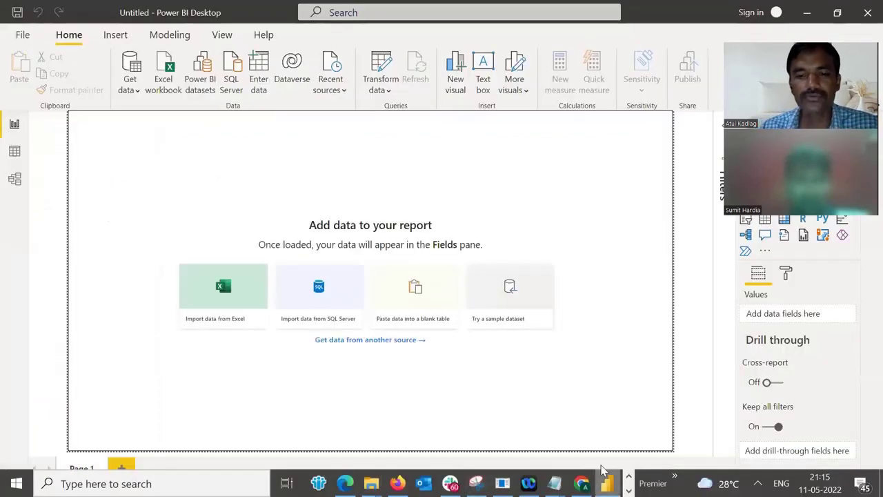
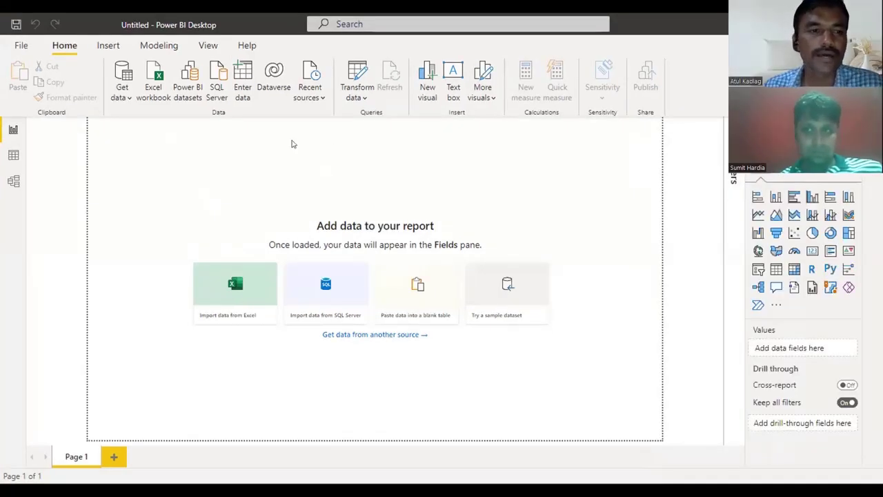
Start importing an Excel workbook, closing the subscription prompt, and select the WideWorldImporters file in the Data folder.
left_click(237, 310)
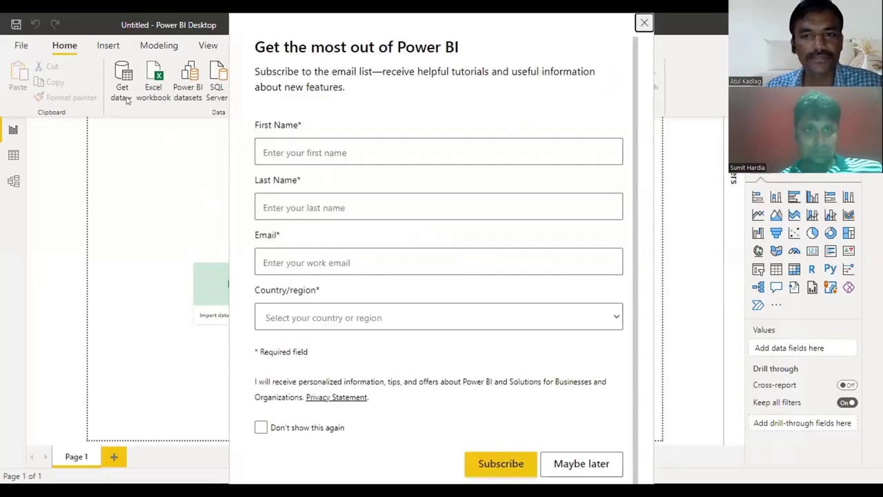
left_click(124, 97)
left_click(158, 141)
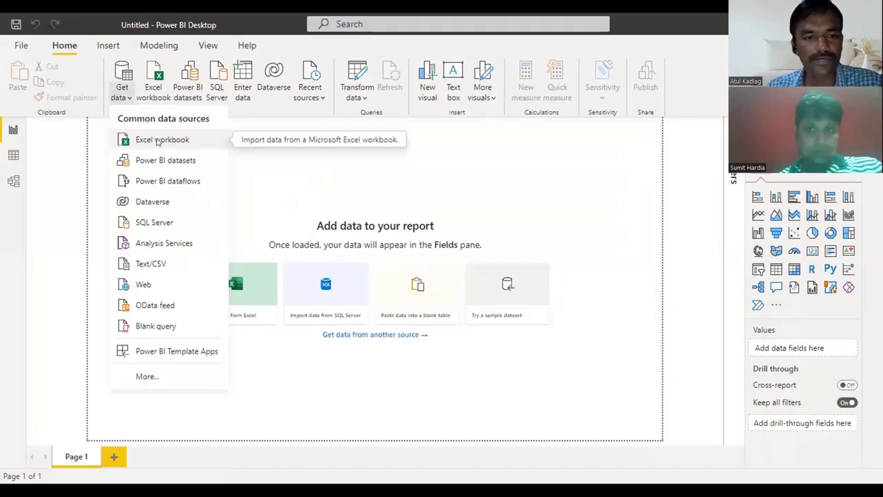
left_click(175, 136)
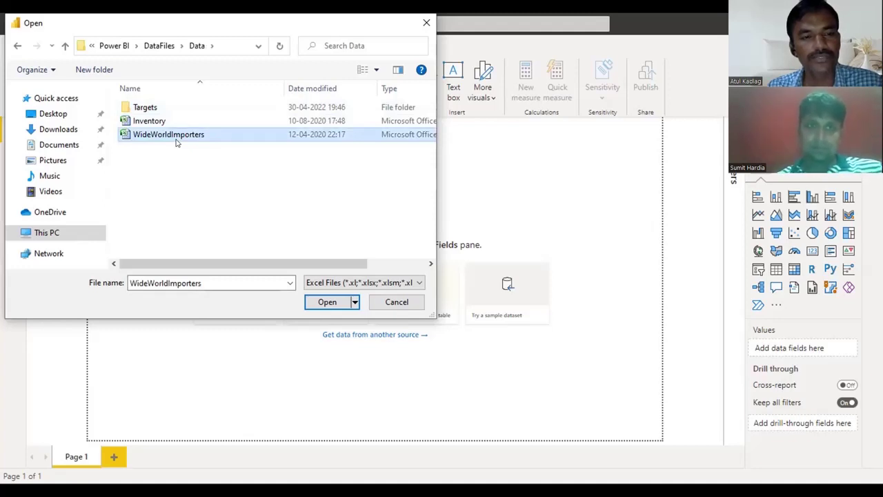
Browse to the Targets folder and set the file type filter to All Files (*.*).
left_click(156, 105)
double_click(156, 105)
left_click(158, 45)
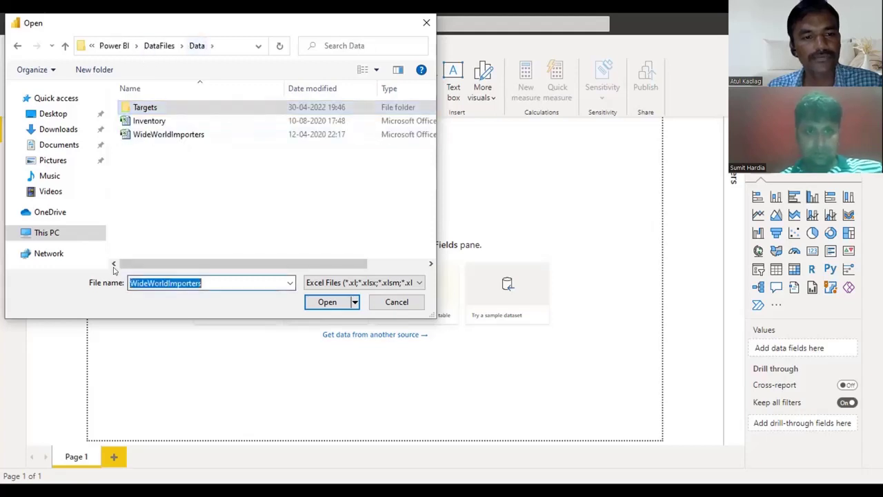
left_click(167, 217)
left_click(140, 109)
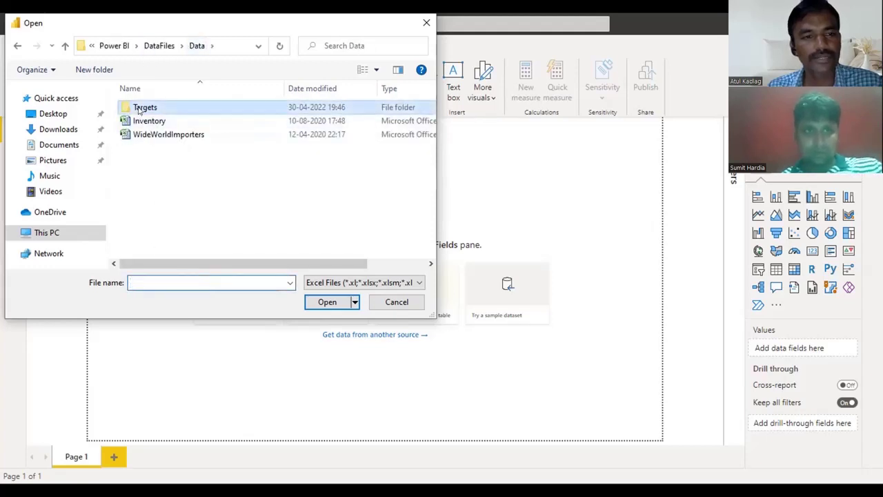
double_click(140, 109)
left_click(364, 282)
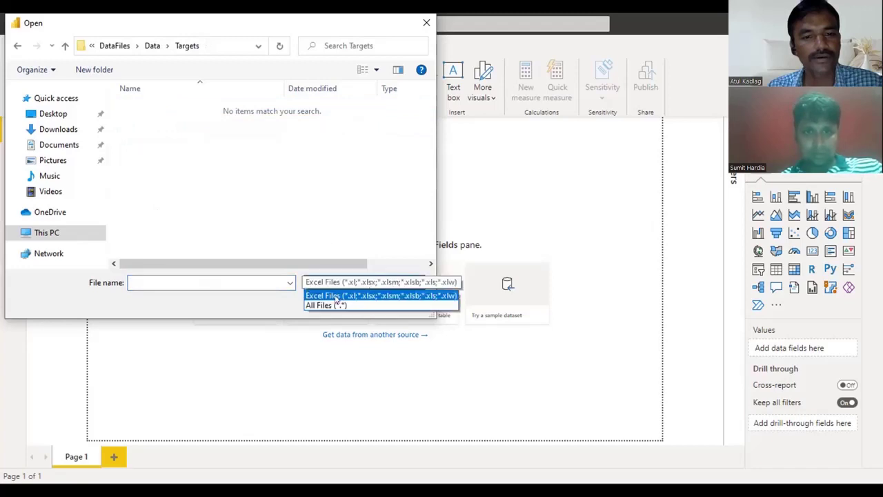
left_click(337, 296)
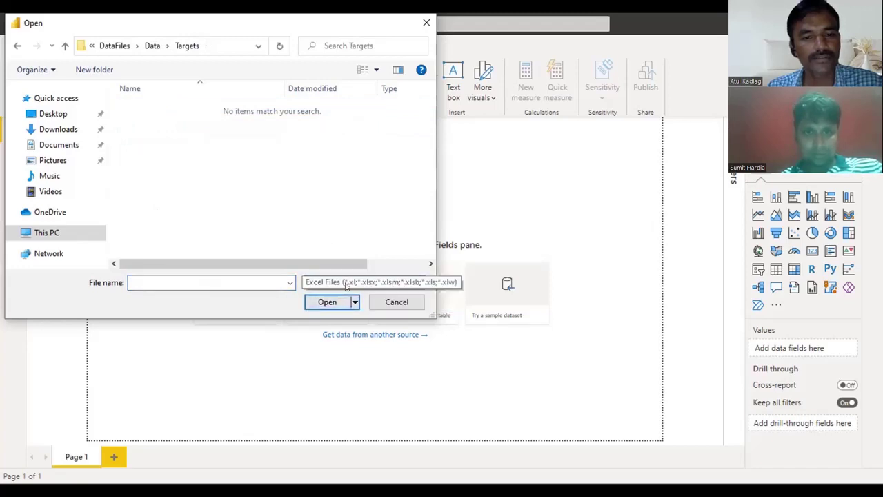
left_click(345, 283)
left_click(334, 306)
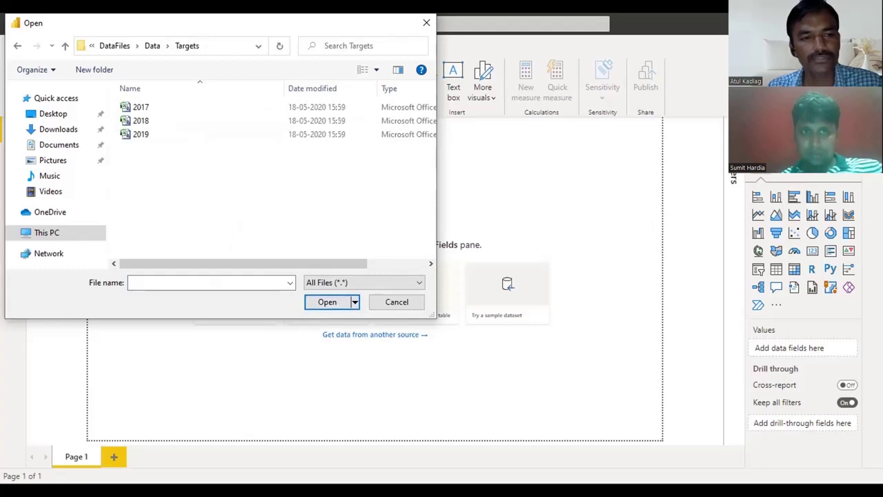
Open the 2017 CSV file from the Targets folder and load it into Power Query Editor for transformation.
left_click(152, 46)
double_click(149, 108)
left_click(152, 108)
double_click(151, 109)
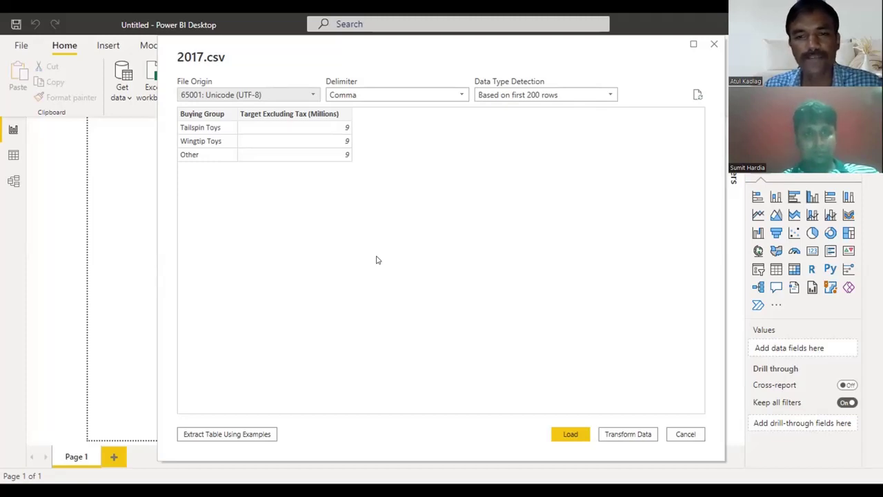
left_click(633, 434)
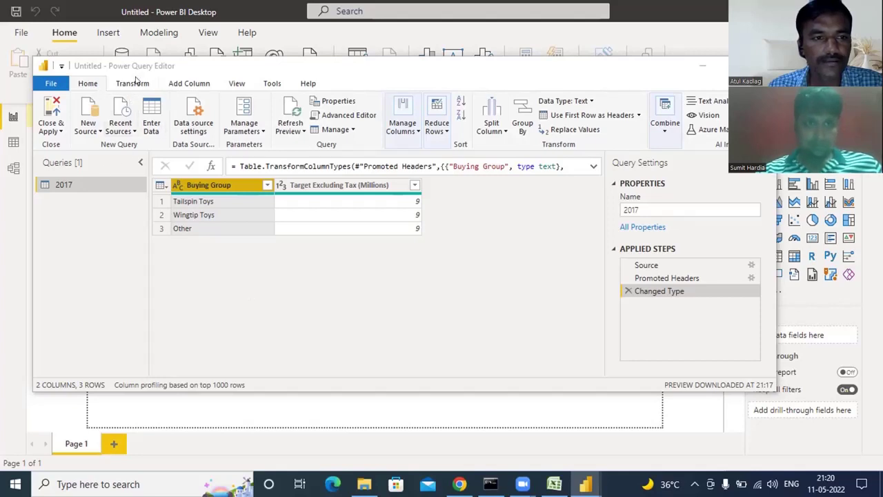
Look through the transform commands, close Power Query Editor applying the 2017 query, and expand the 2017 table's fields.
left_click(132, 82)
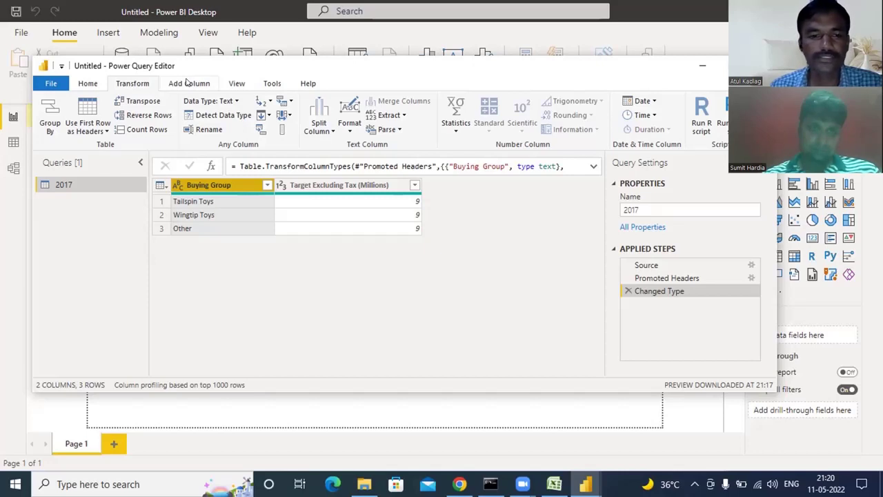
left_click(49, 85)
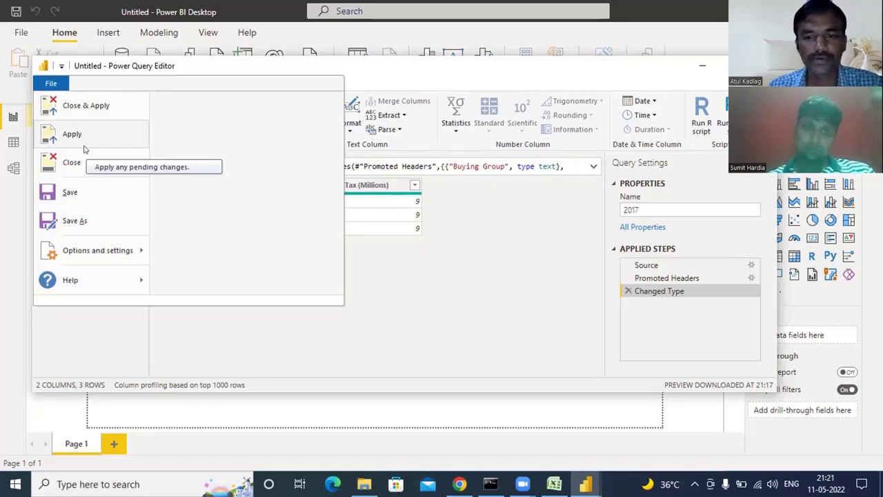
left_click(86, 105)
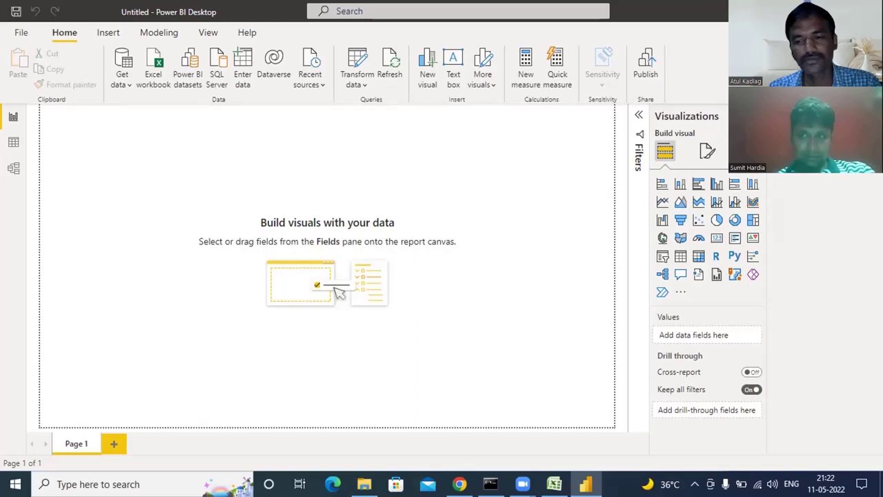
left_click(772, 175)
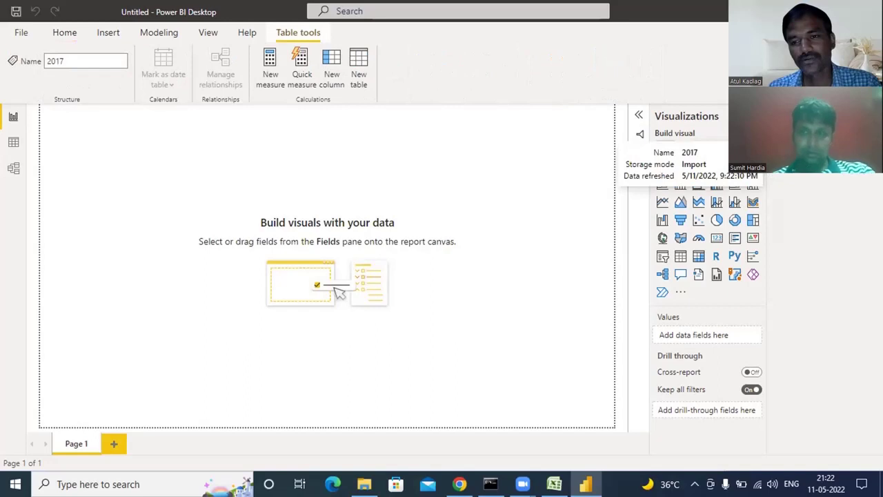
left_click(790, 169)
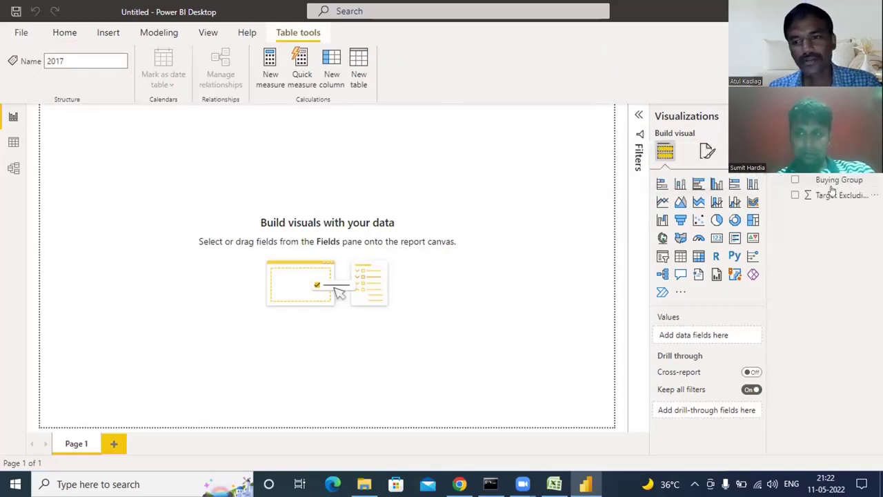
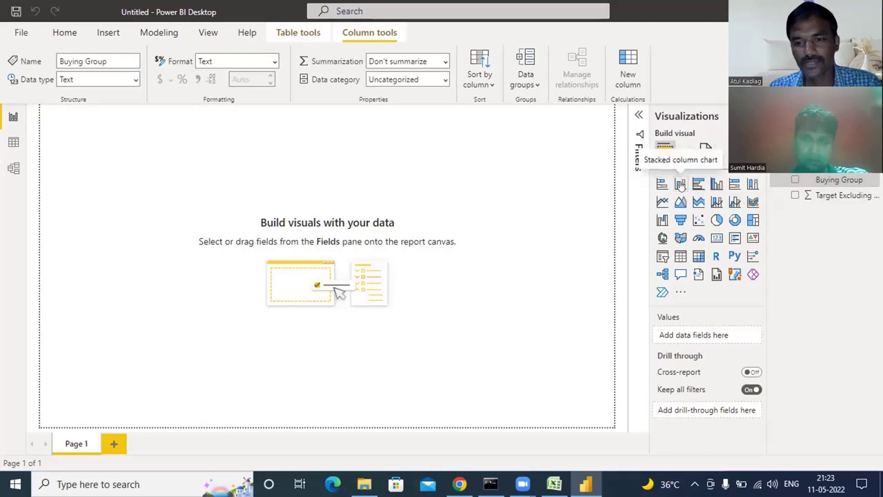
Add an empty stacked column chart to Page 1 and move it toward the middle of the page.
left_click(680, 185)
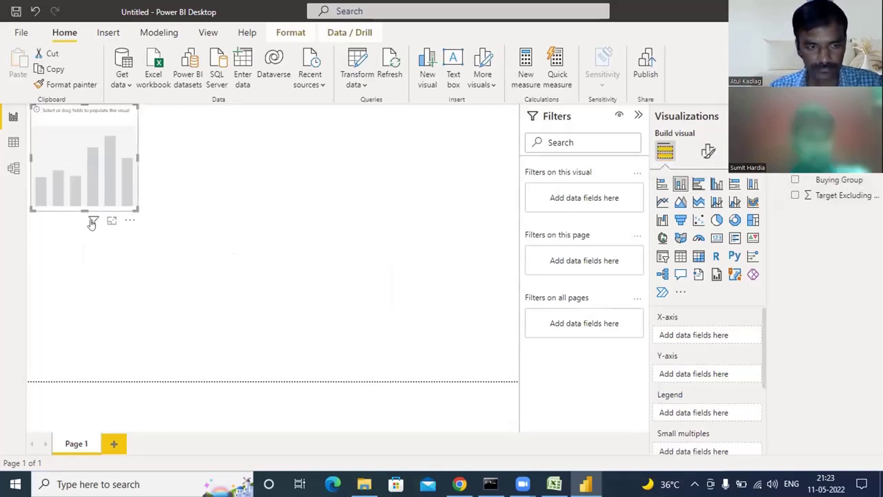
mouse_move(92, 222)
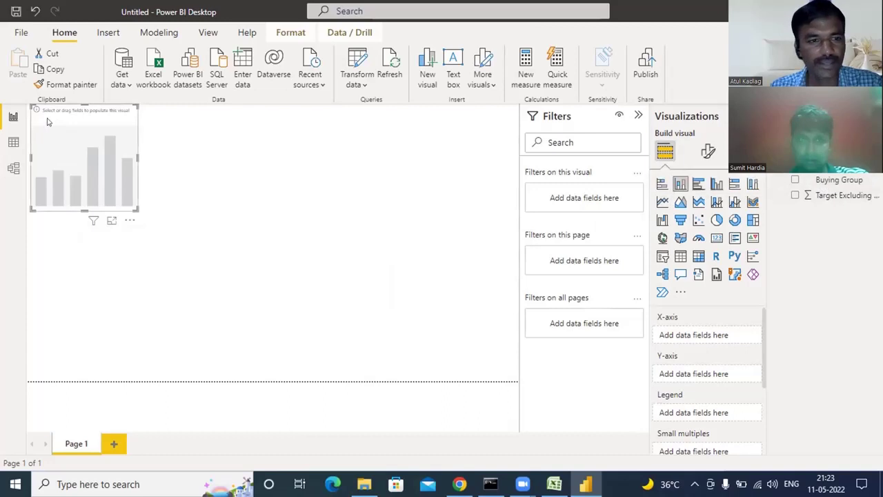
left_click_drag(47, 121, 242, 200)
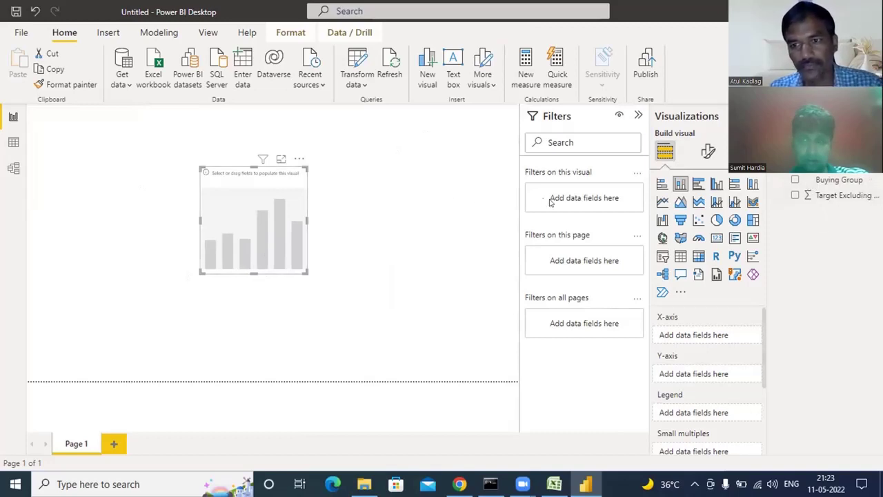
left_click(853, 180)
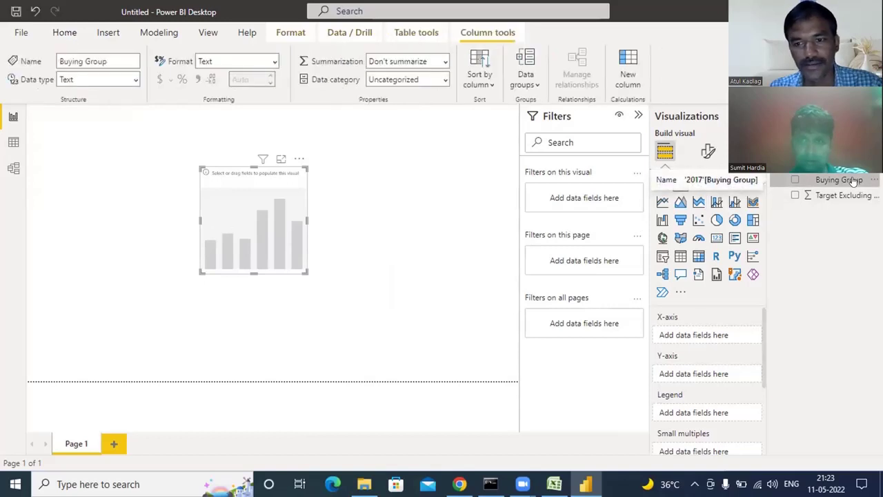
left_click_drag(853, 180, 552, 200)
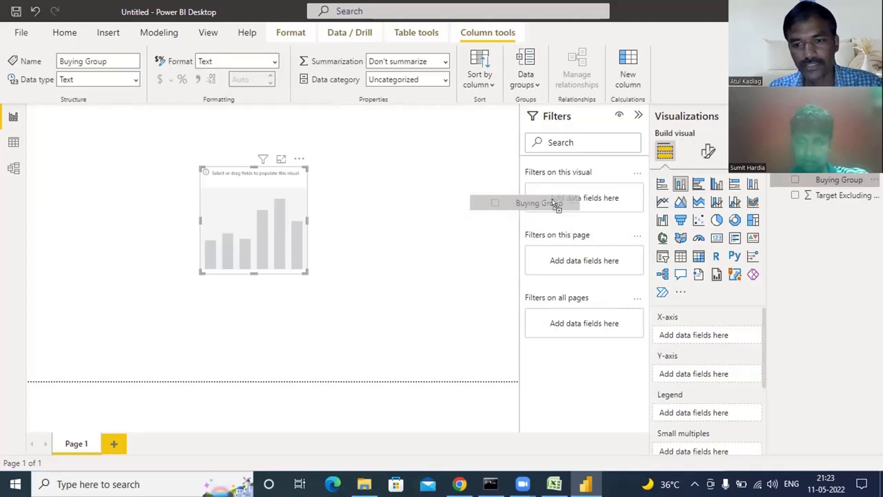
left_click_drag(551, 199, 479, 274)
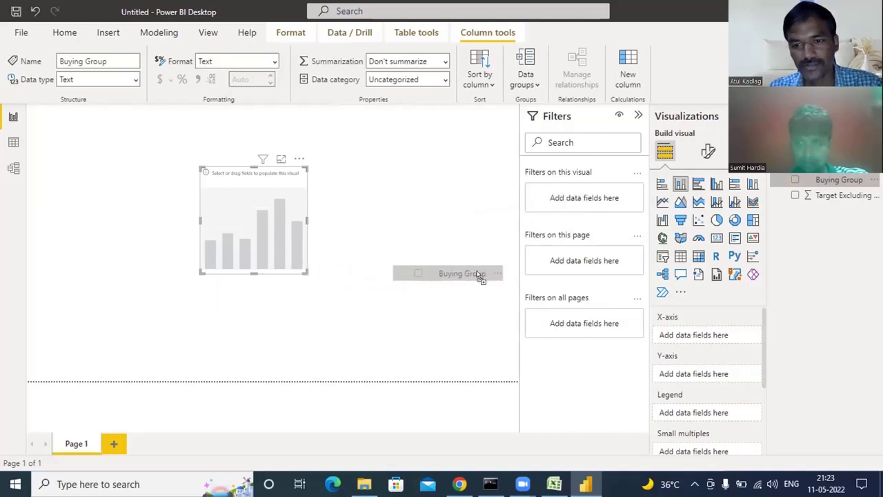
left_click_drag(479, 274, 825, 186)
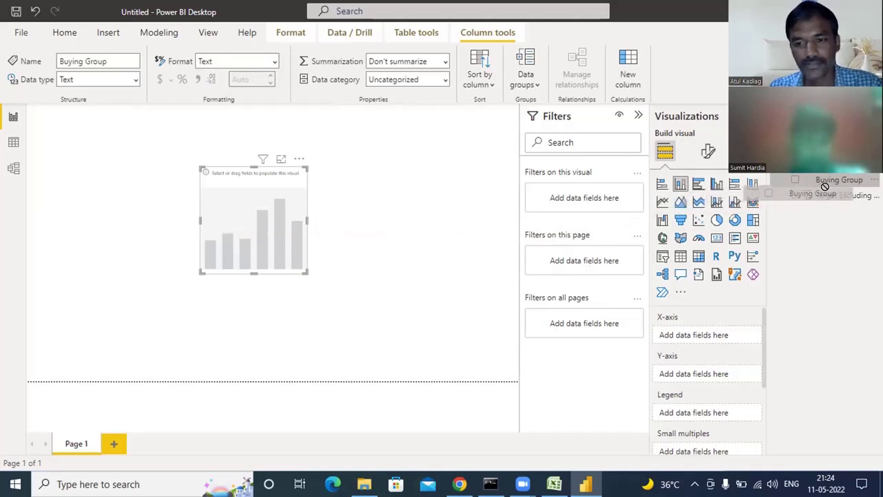
left_click_drag(824, 186, 828, 187)
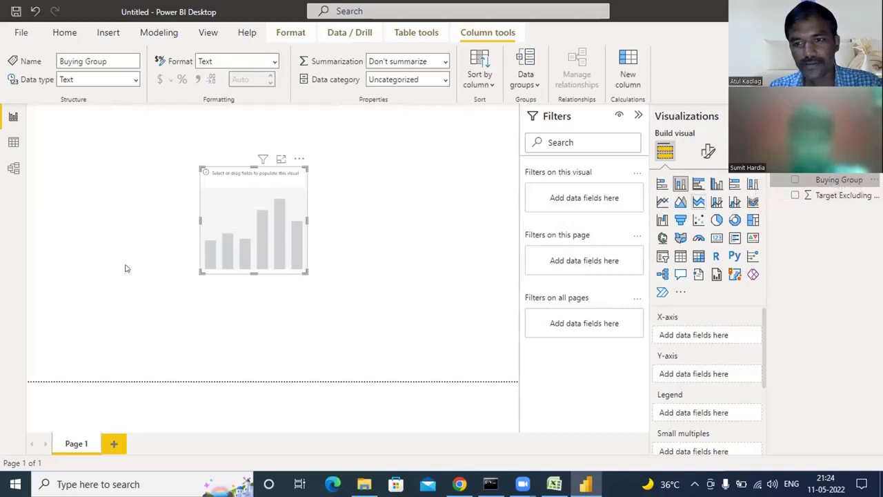
Check the filters affecting the column chart and view the available options of the Buying Group field.
mouse_move(263, 161)
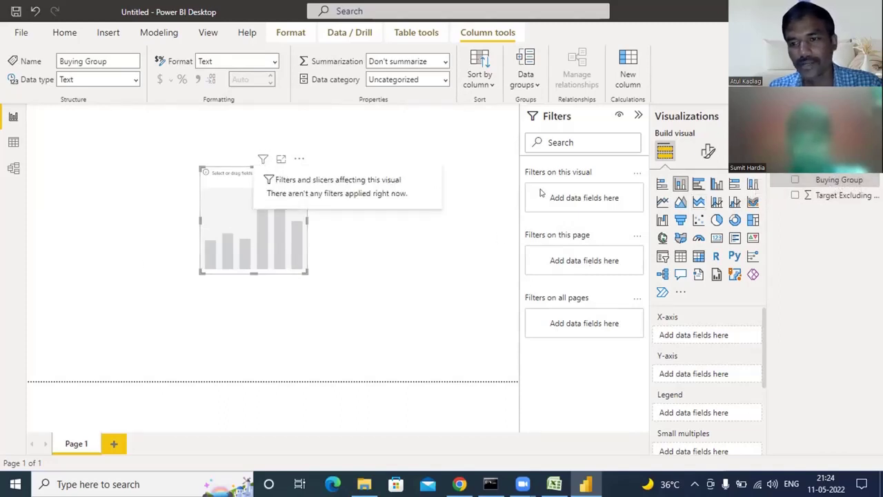
left_click(388, 232)
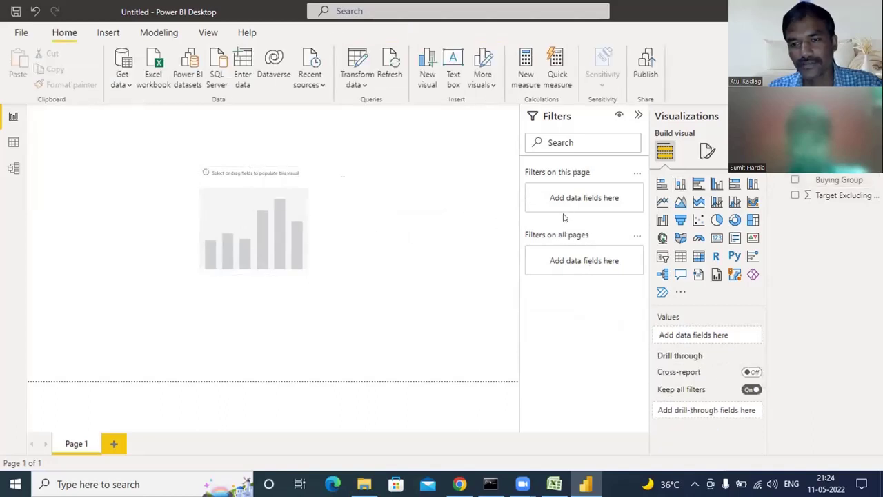
left_click(847, 181)
left_click(873, 179)
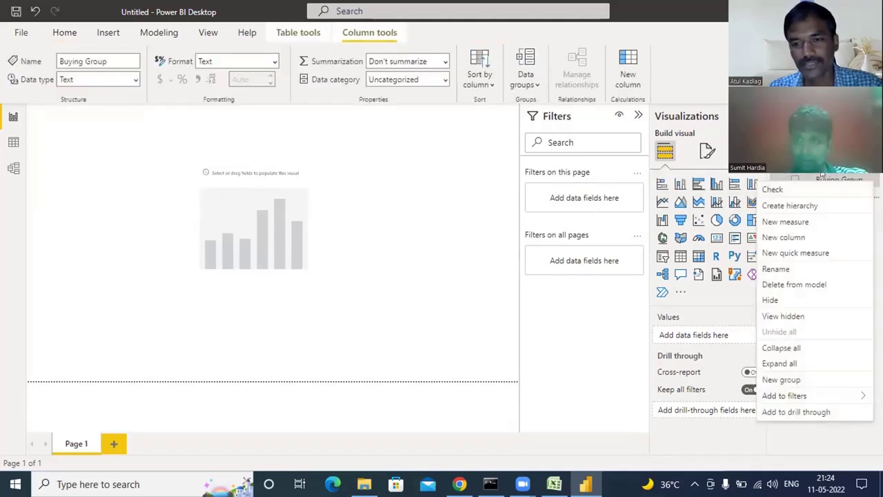
left_click(616, 310)
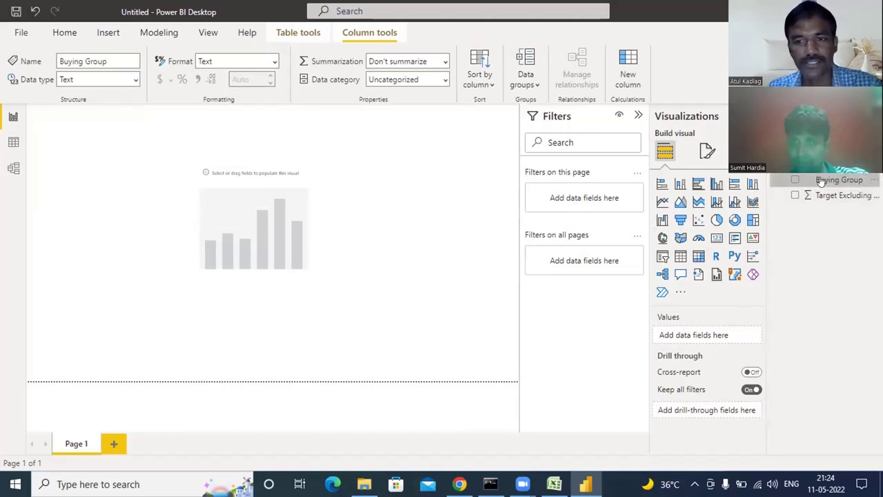
left_click_drag(821, 181, 799, 186)
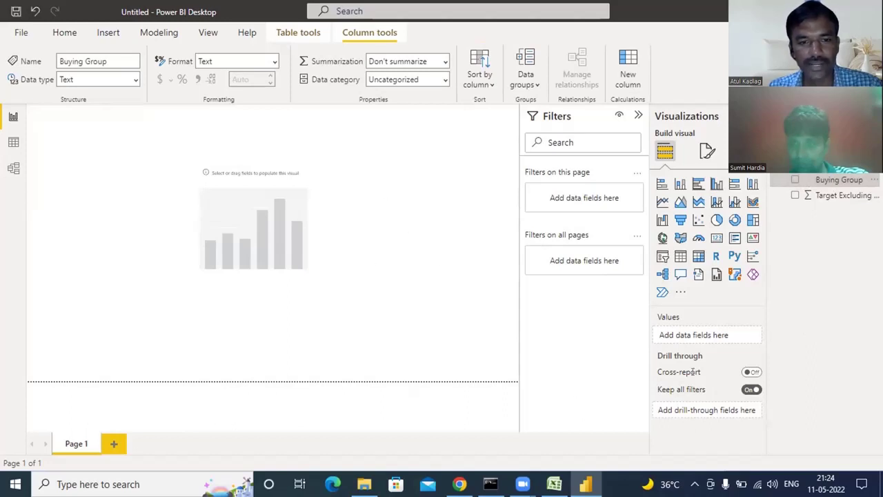
Put Buying Group on the X-axis of the stacked column chart and make the chart wider.
left_click(243, 235)
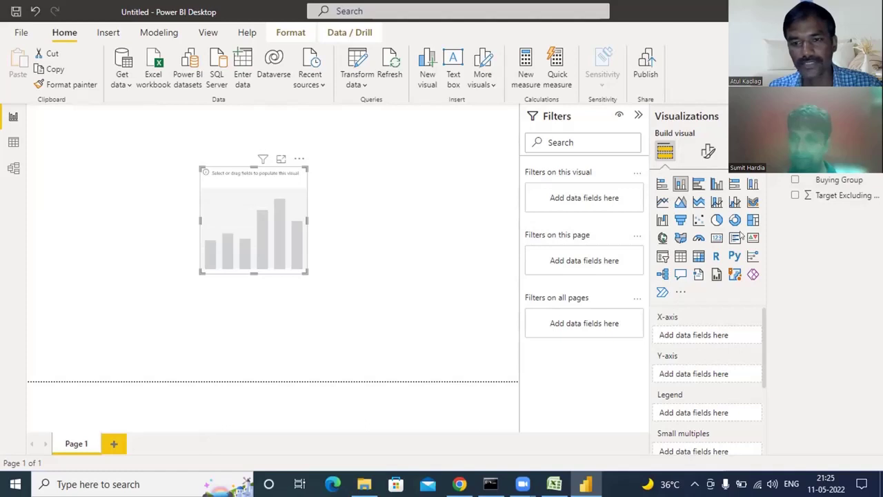
left_click_drag(834, 180, 706, 336)
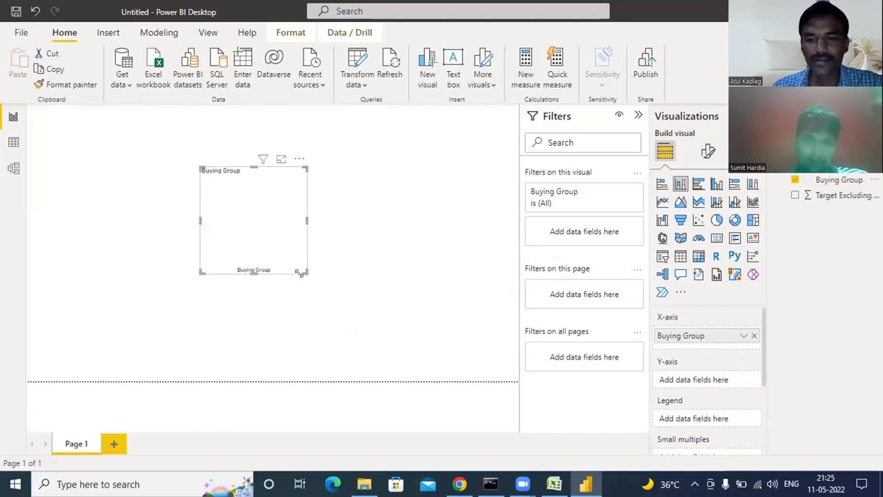
left_click_drag(306, 275, 351, 280)
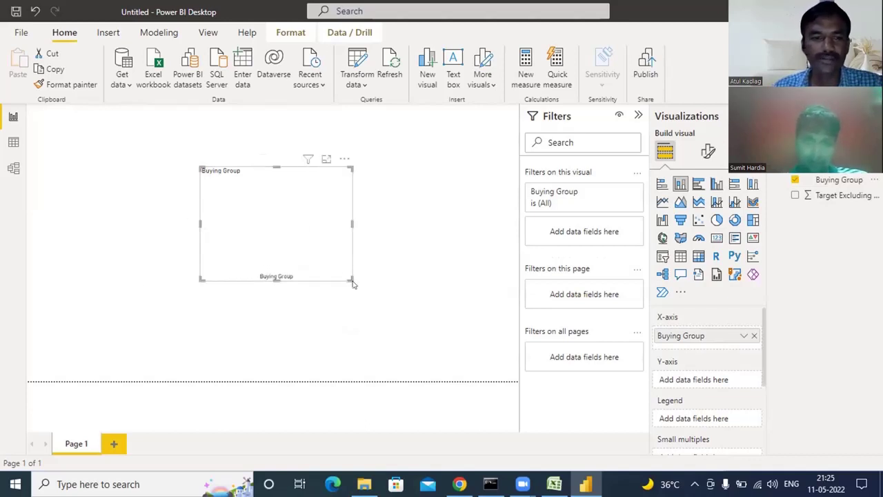
Put Target Excluding Tax (Millions) on the chart's Y-axis and highlight the Other column.
left_click(841, 197)
left_click_drag(790, 269, 718, 376)
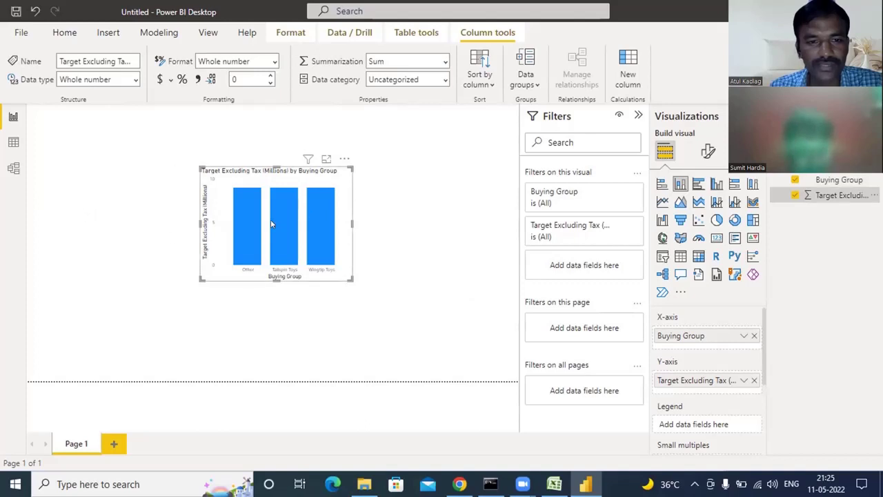
mouse_move(271, 219)
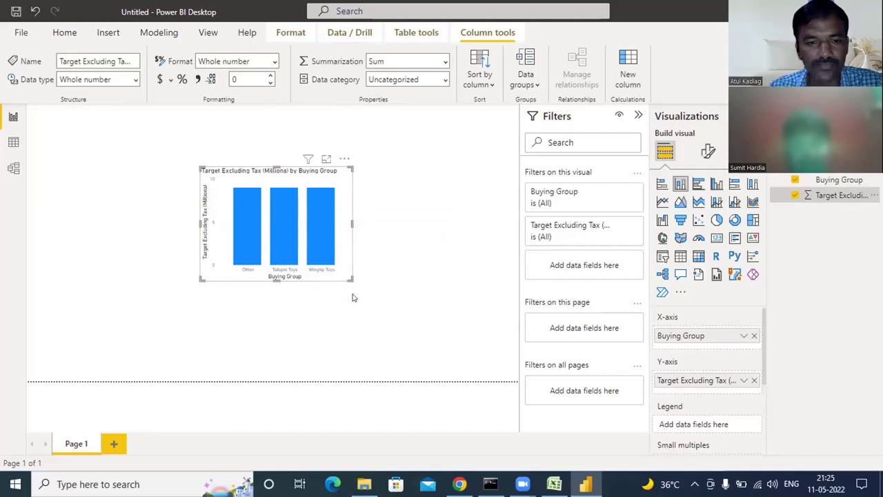
left_click(251, 219)
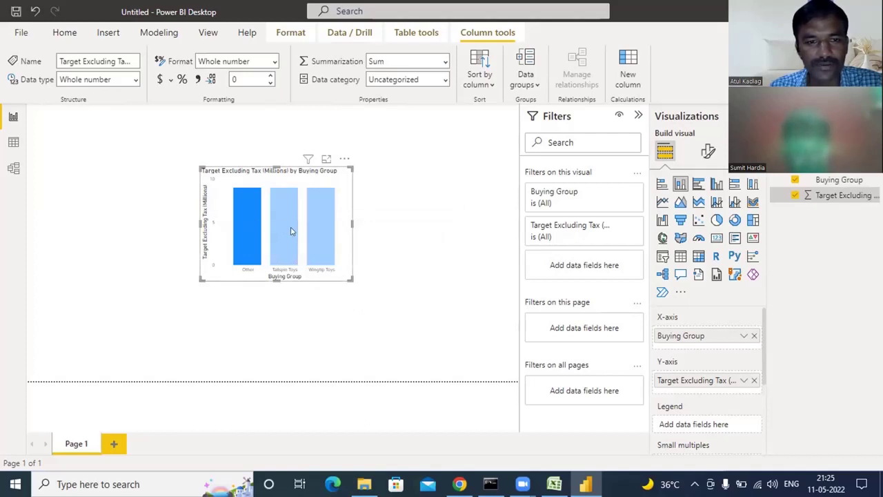
Highlight the buying group columns of the chart one at a time, finishing with Wingtip Toys.
left_click(291, 231)
left_click(315, 223)
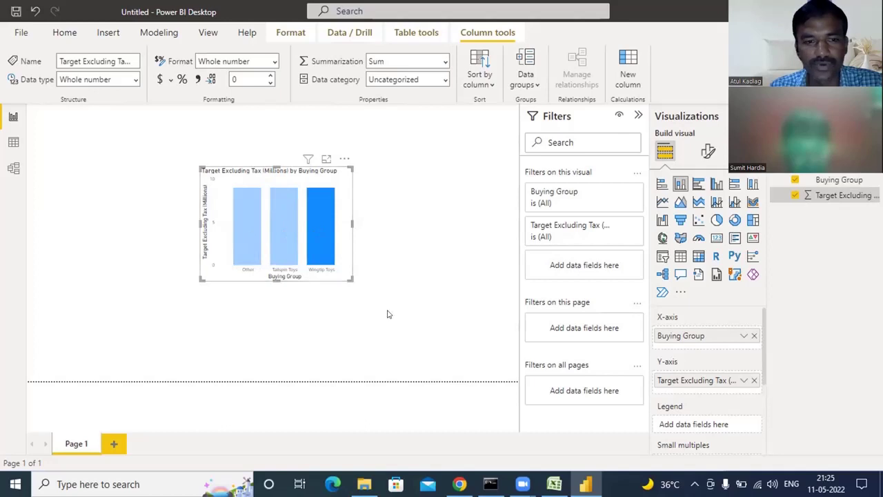
left_click(387, 314)
left_click(294, 245)
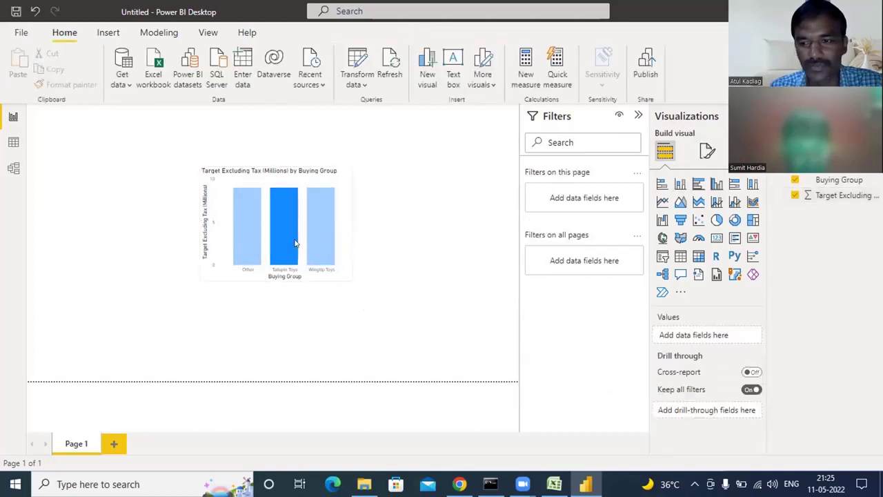
left_click(253, 242)
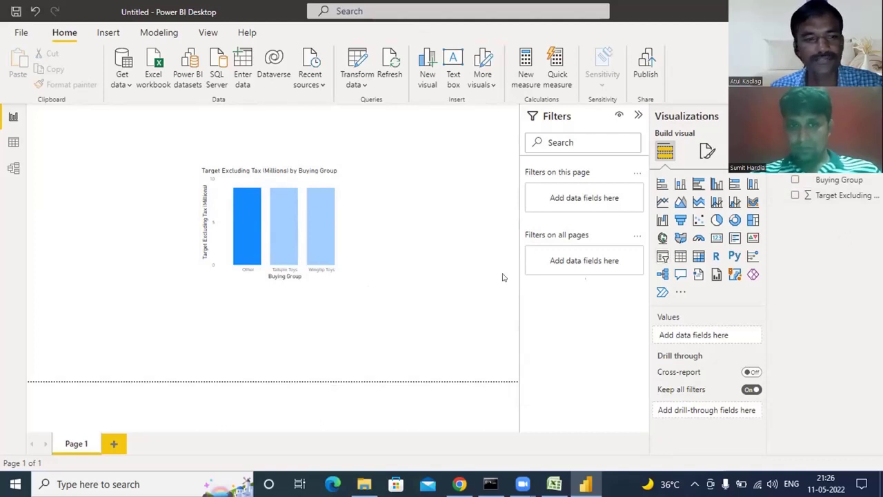
left_click(320, 239)
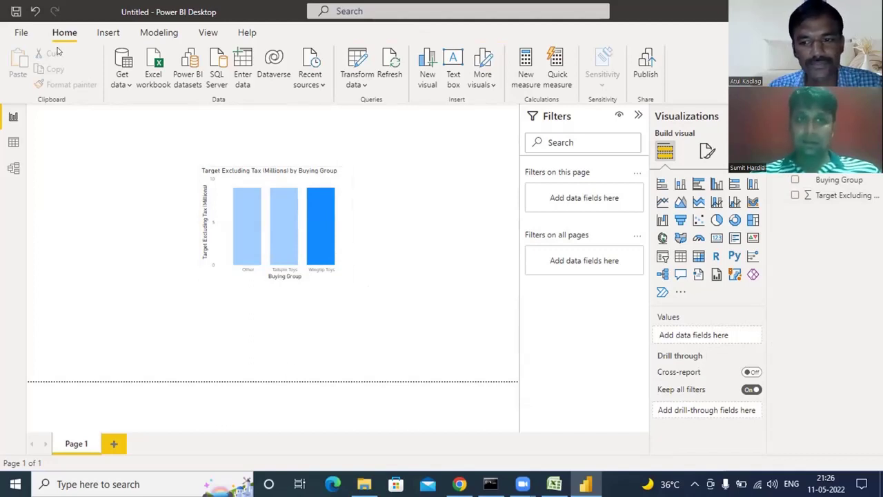
View the common data sources available for importing data.
left_click(127, 87)
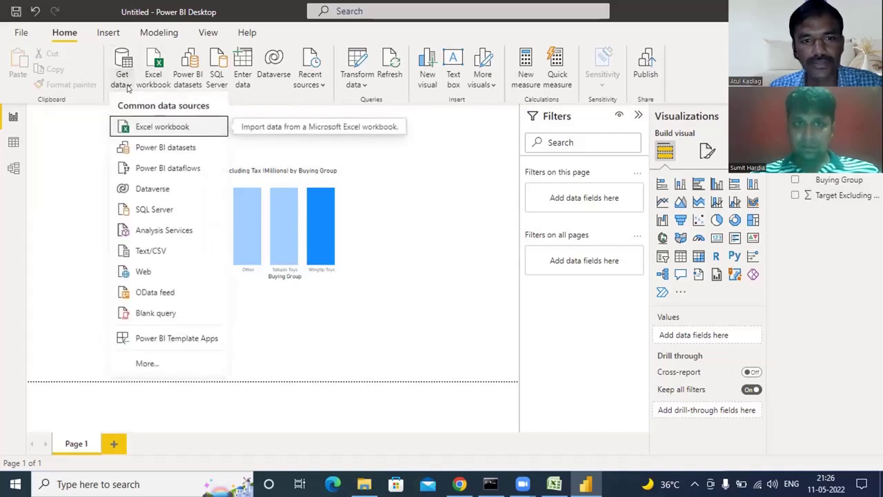
left_click(458, 237)
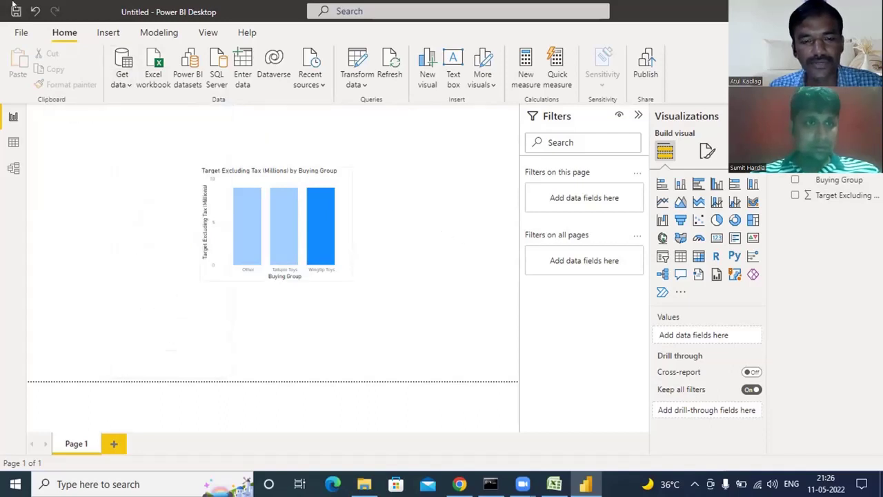
left_click(23, 32)
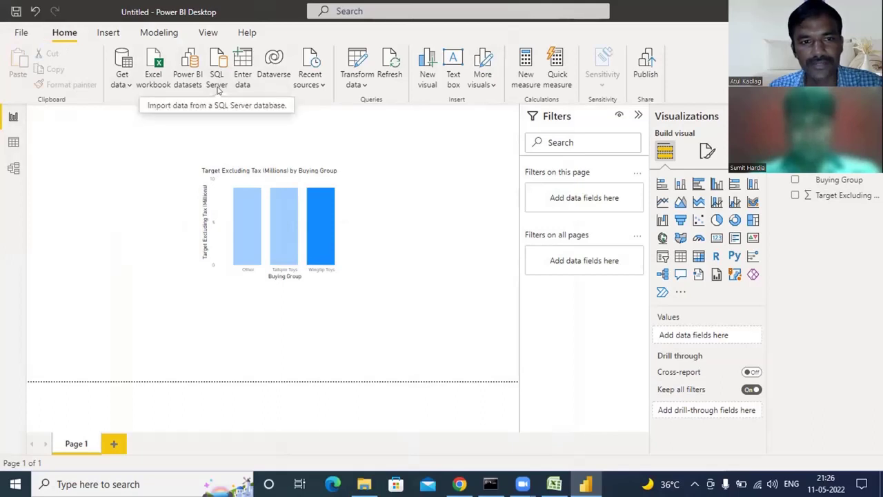
Open the 2017 query for transformation and inspect a target value and the options of the Other cell.
left_click(357, 85)
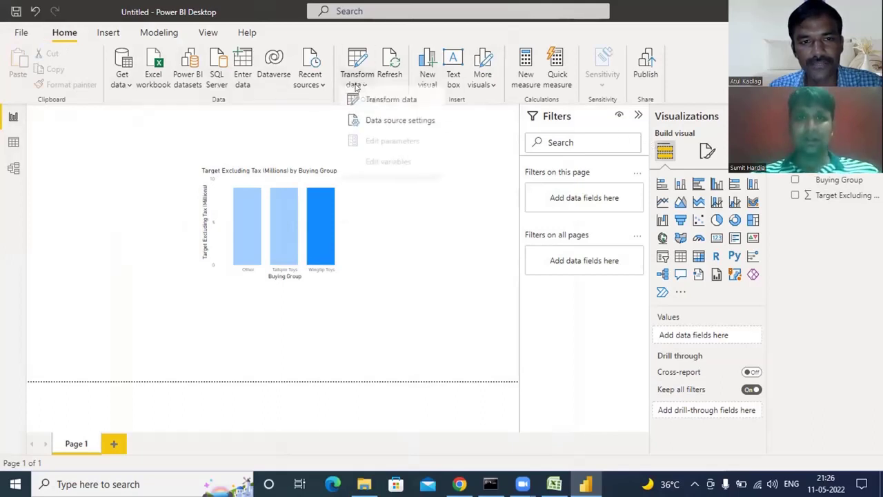
left_click(396, 108)
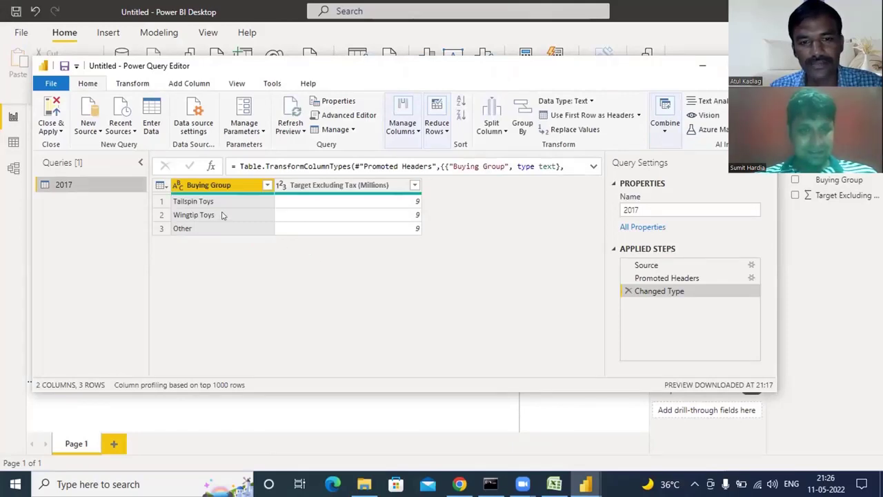
left_click(408, 203)
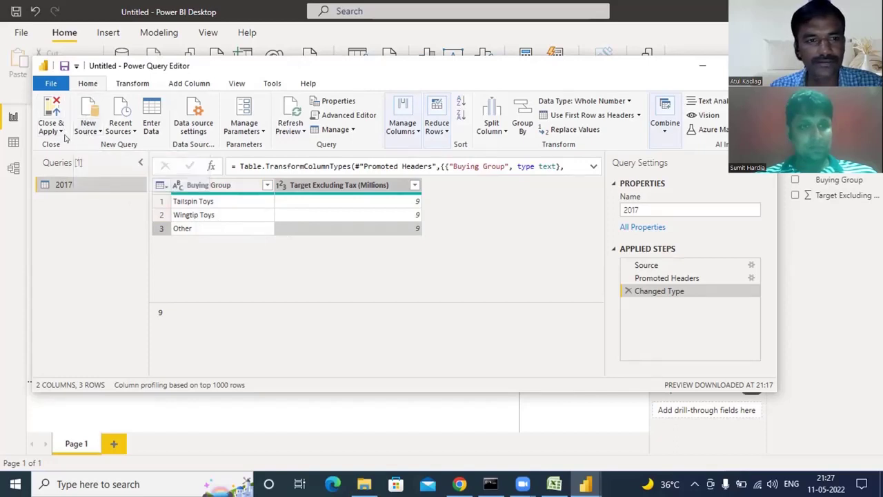
left_click(231, 232)
right_click(232, 234)
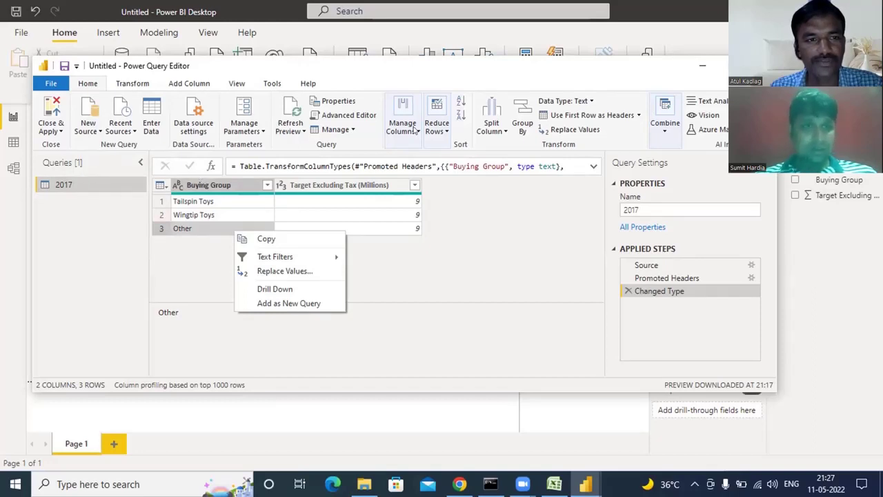
Add a custom column to the 2017 query with the formula = 5, naming it with the participant's first name followed by Test.
left_click(187, 83)
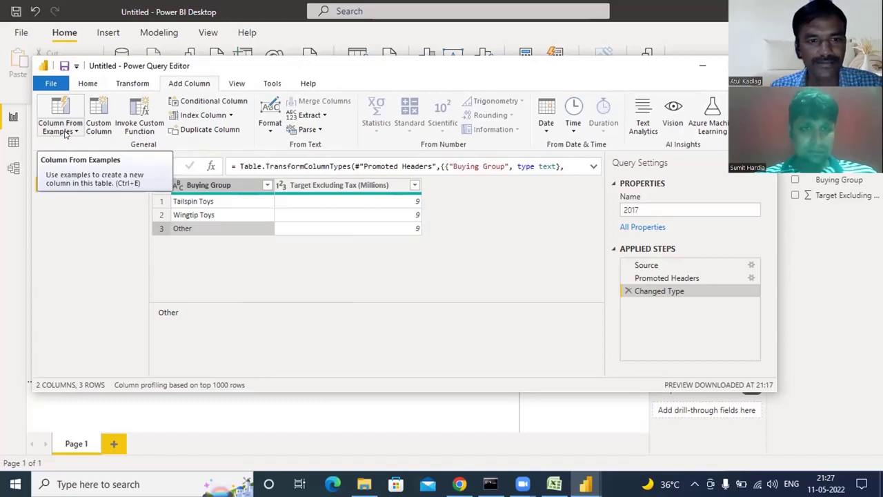
left_click(99, 116)
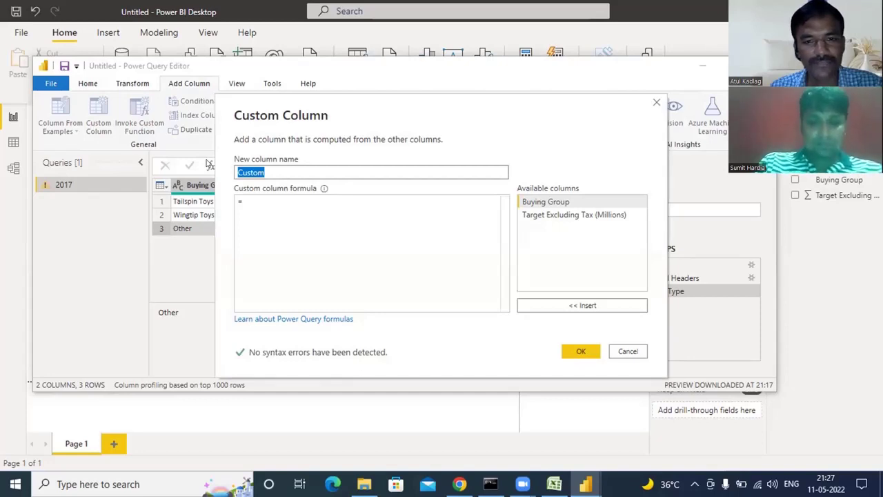
type("Sumit Test")
left_click(267, 200)
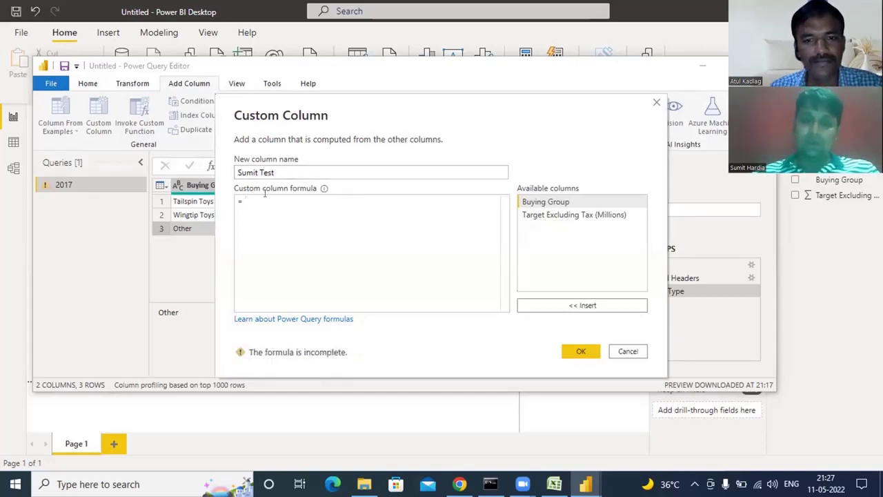
type("5")
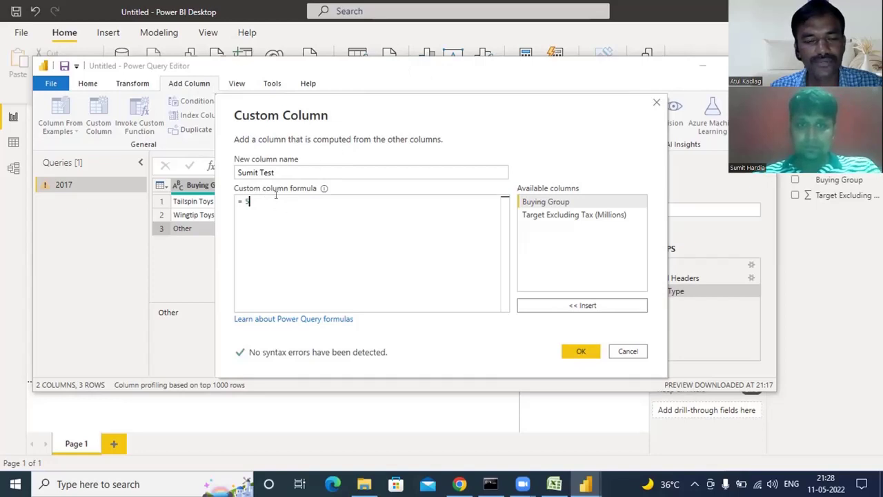
key("BackSpace")
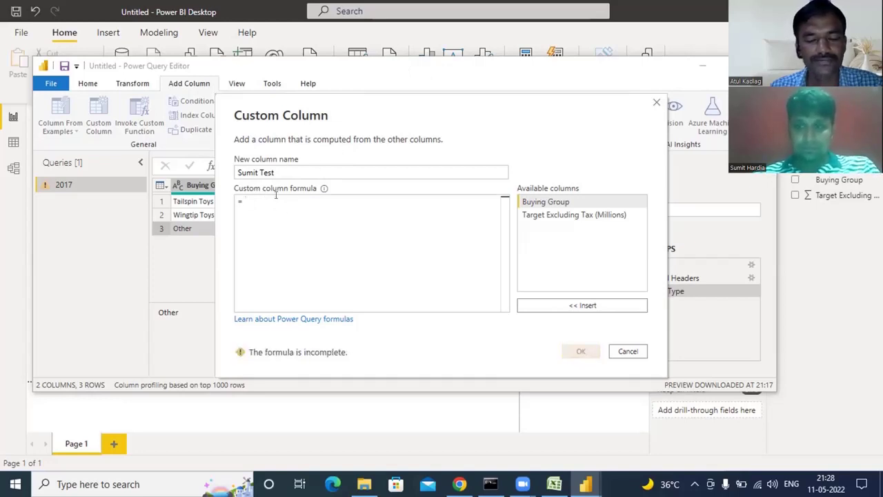
type("5")
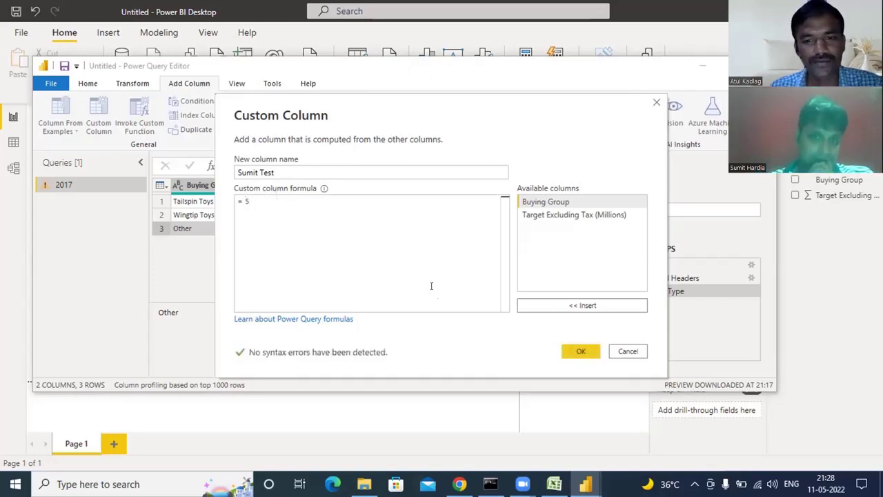
left_click(581, 351)
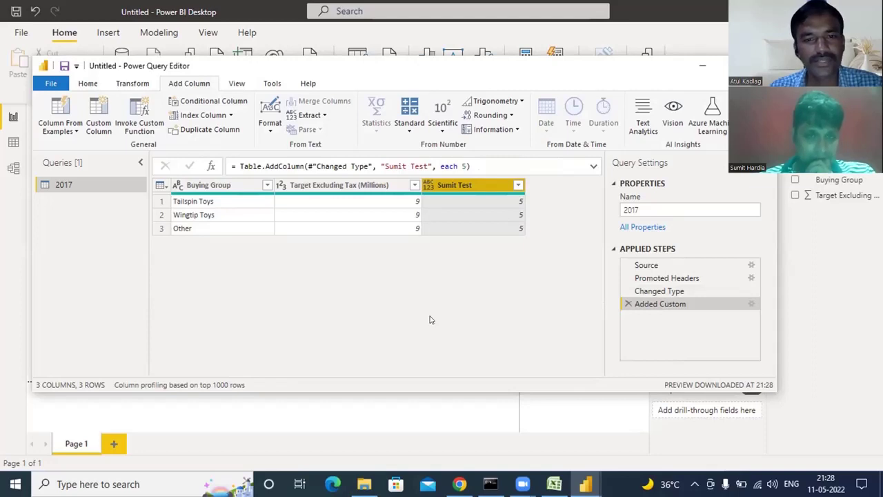
Check the new custom column's header name and its sort and filter options without changing them.
right_click(475, 189)
key("Escape")
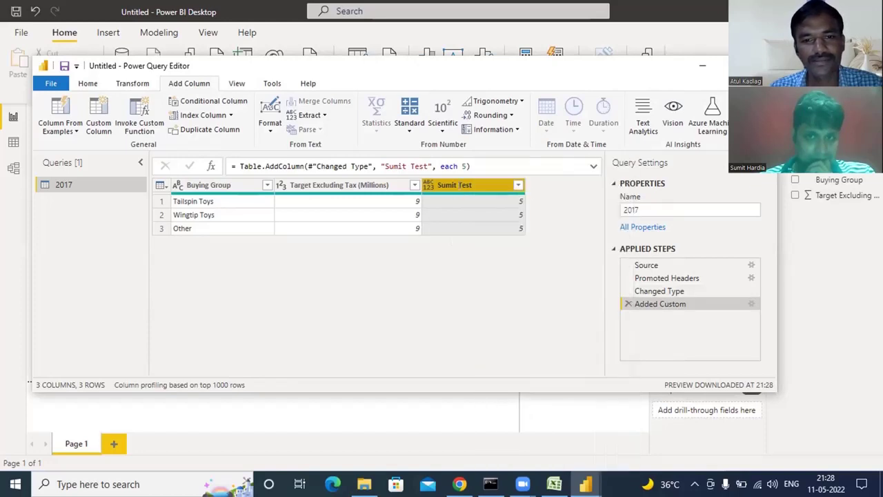
double_click(475, 186)
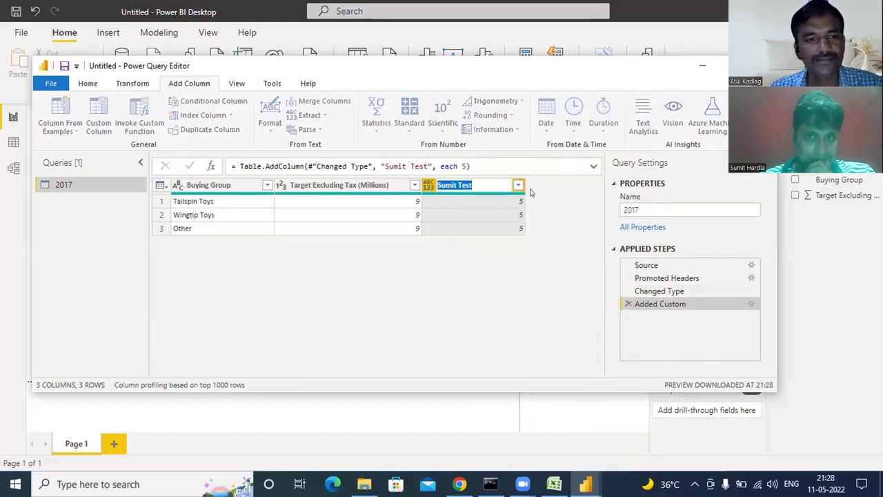
key("Return")
left_click(518, 186)
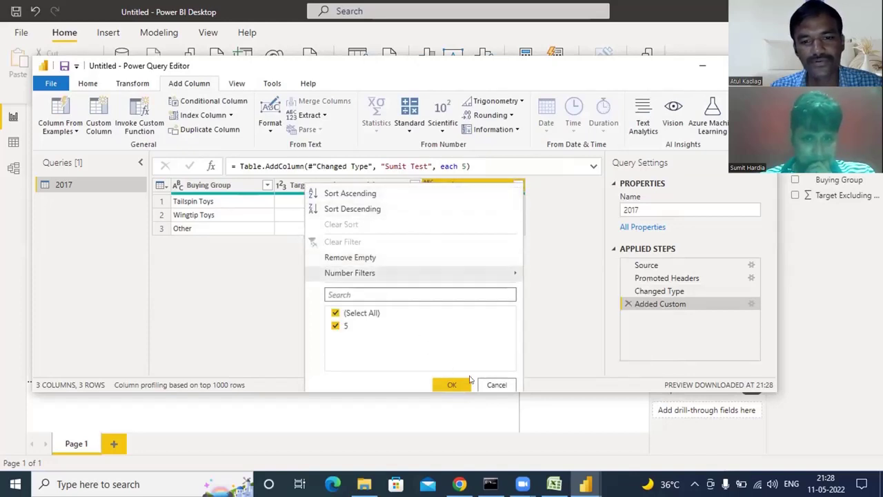
left_click(496, 385)
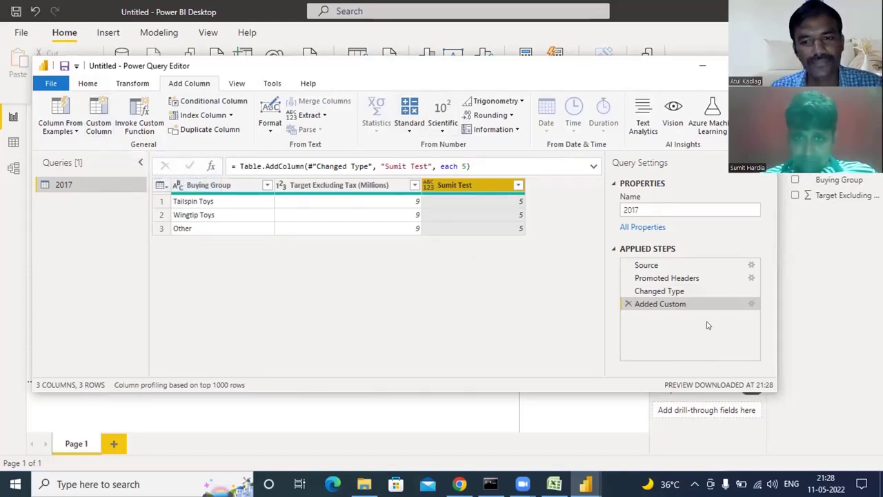
Examine the Table.AddColumn formula of the Added Custom step, including its reference to the Changed Type step.
left_click(281, 166)
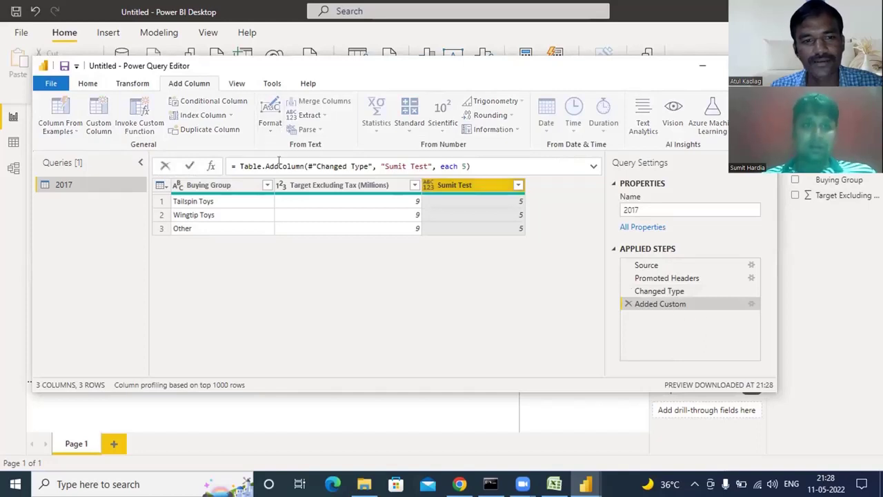
left_click(332, 167)
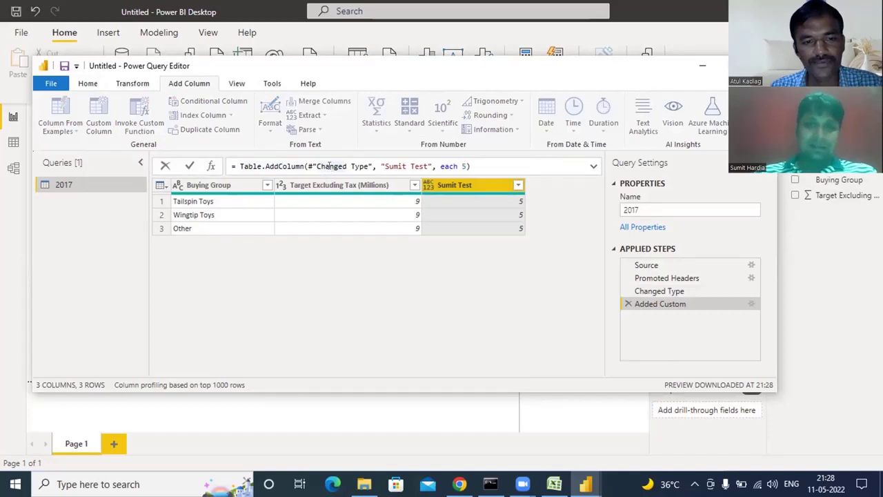
key("Right")
key("Right")
key("Right")
key("Right")
key("Right")
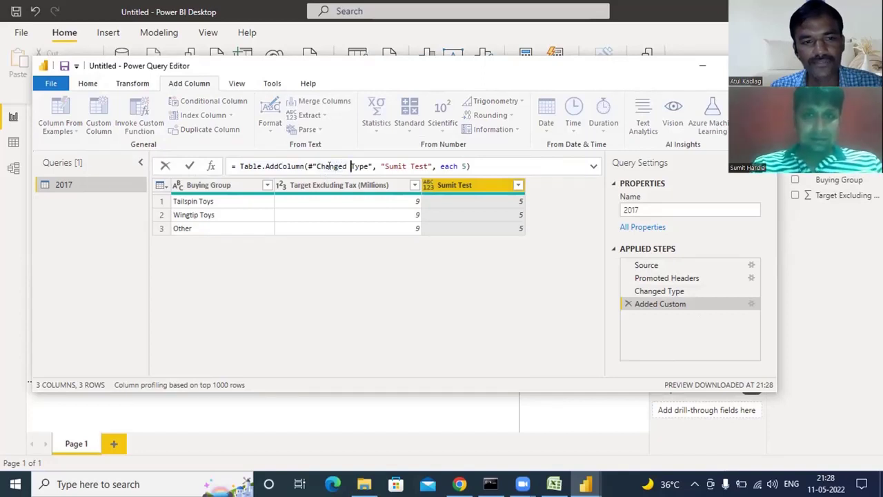
key("Left")
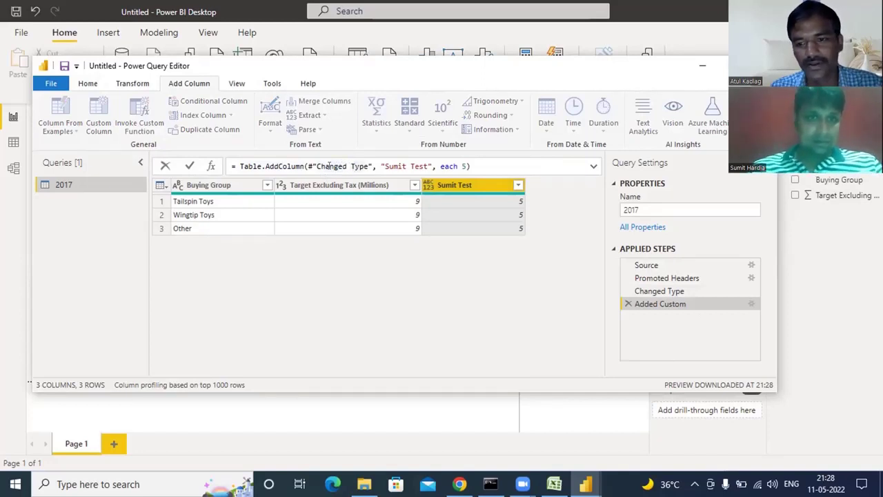
key("Escape")
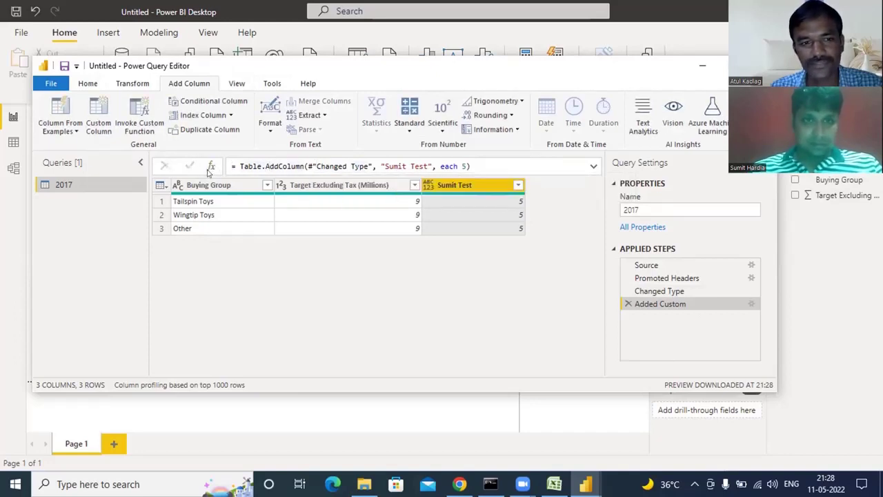
left_click(236, 166)
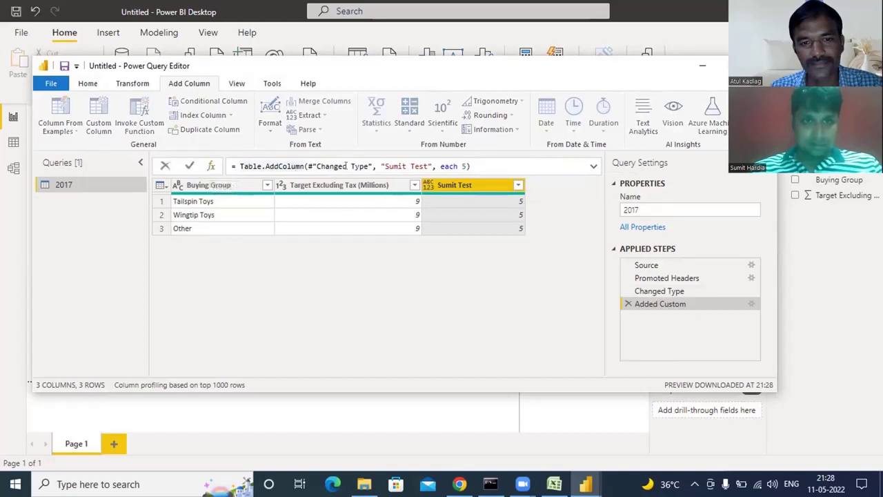
mouse_move(356, 169)
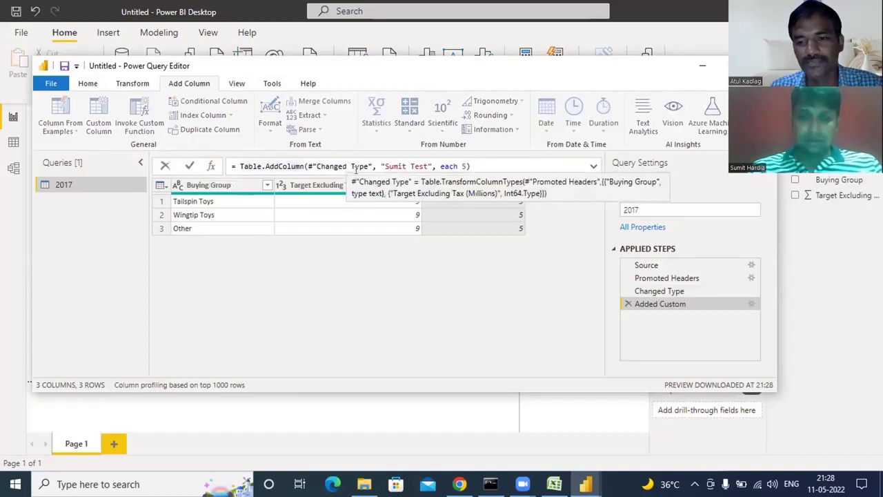
left_click(498, 308)
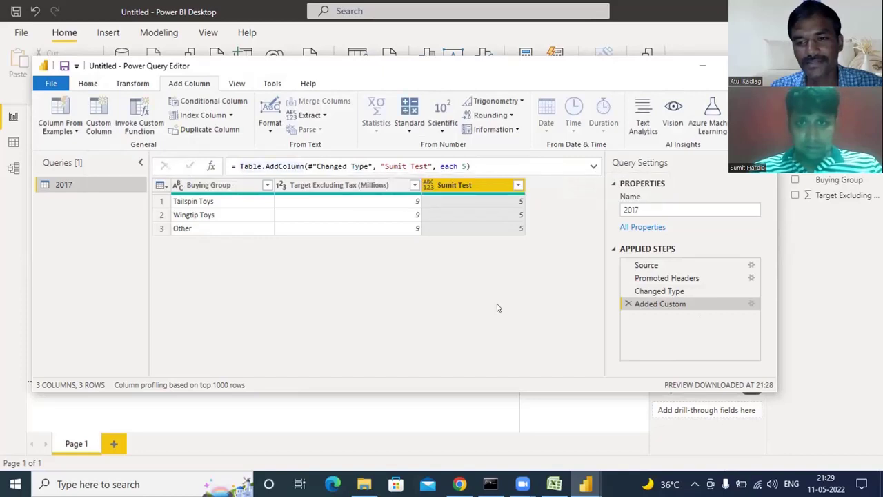
double_click(664, 304)
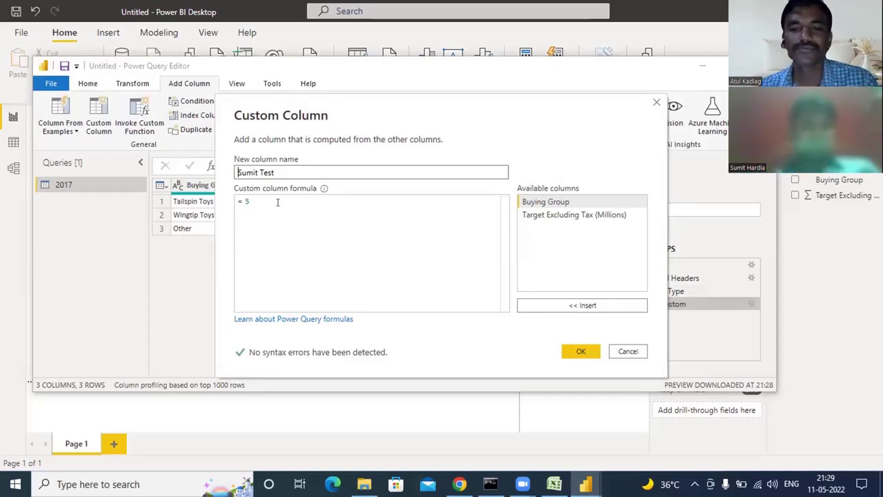
left_click(276, 201)
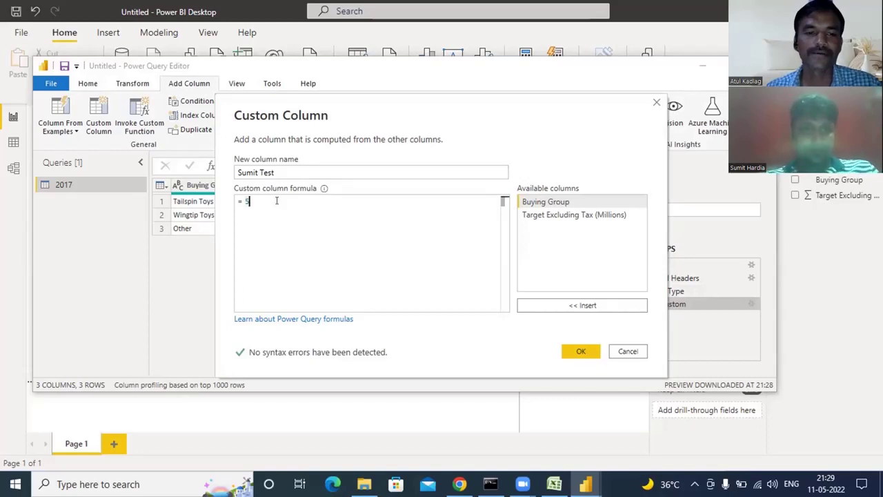
key("BackSpace")
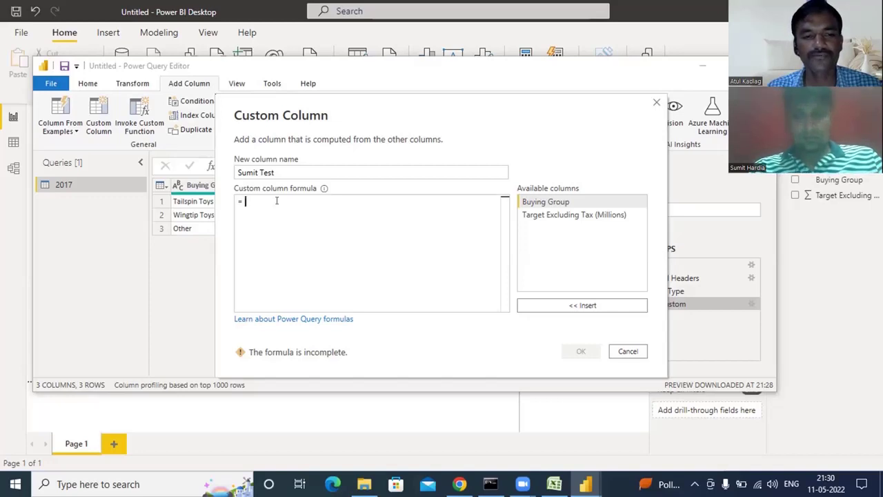
type("4/")
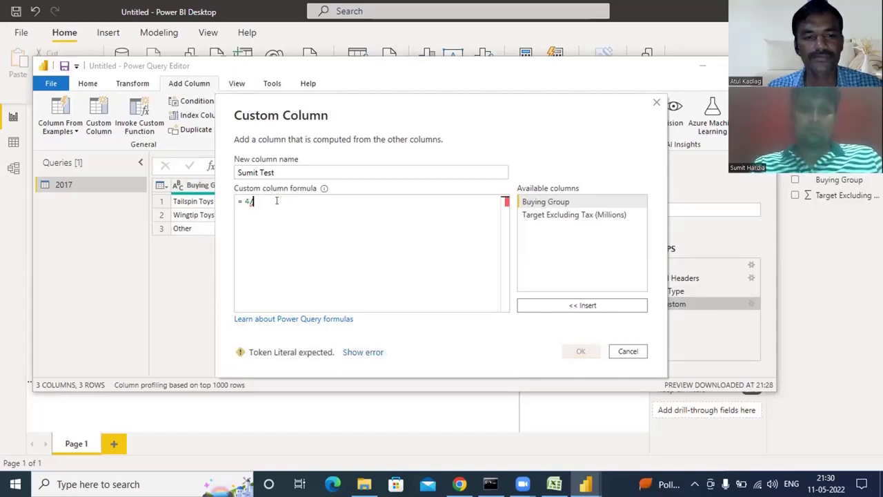
type("10")
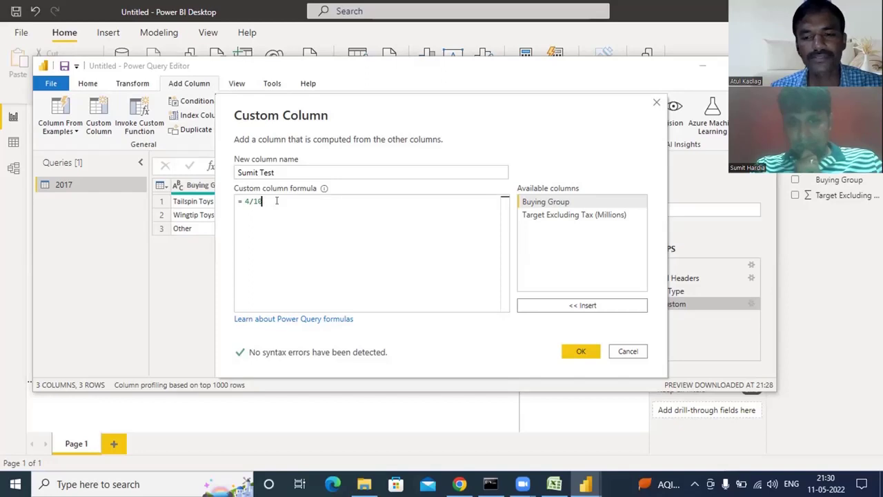
left_click(628, 351)
key("Return")
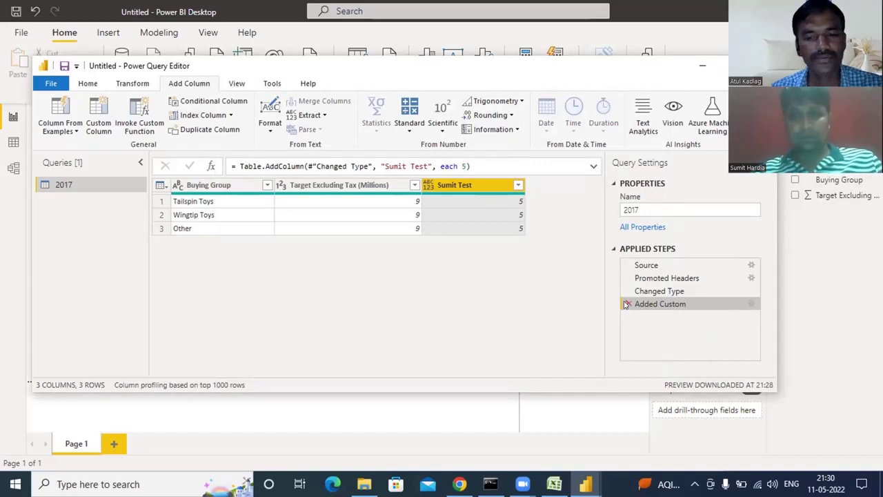
Delete the Added Custom step from the 2017 query.
left_click(627, 304)
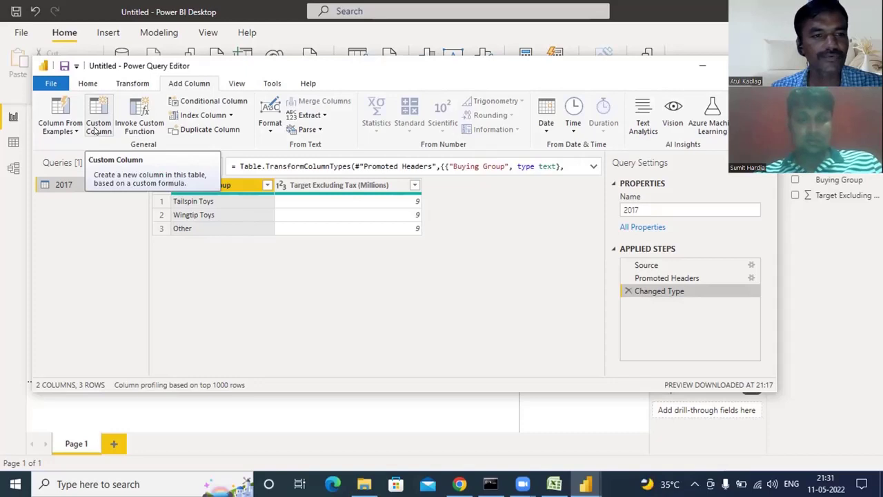
left_click(61, 128)
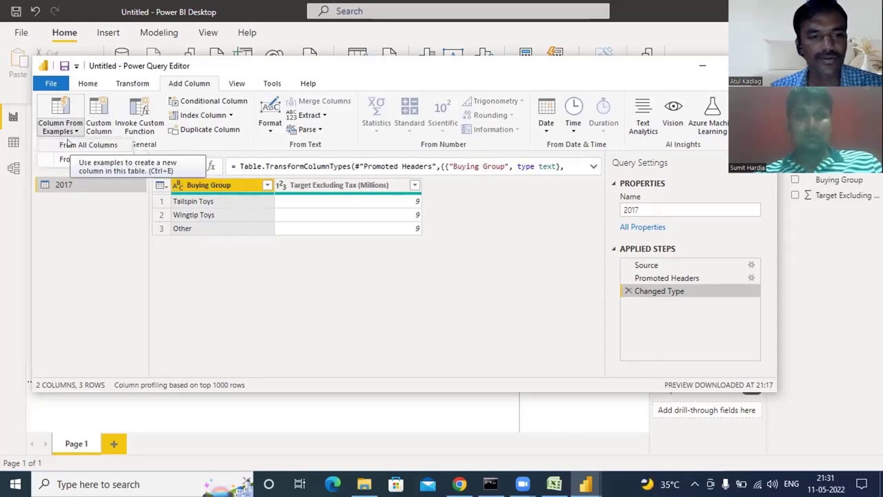
left_click(69, 144)
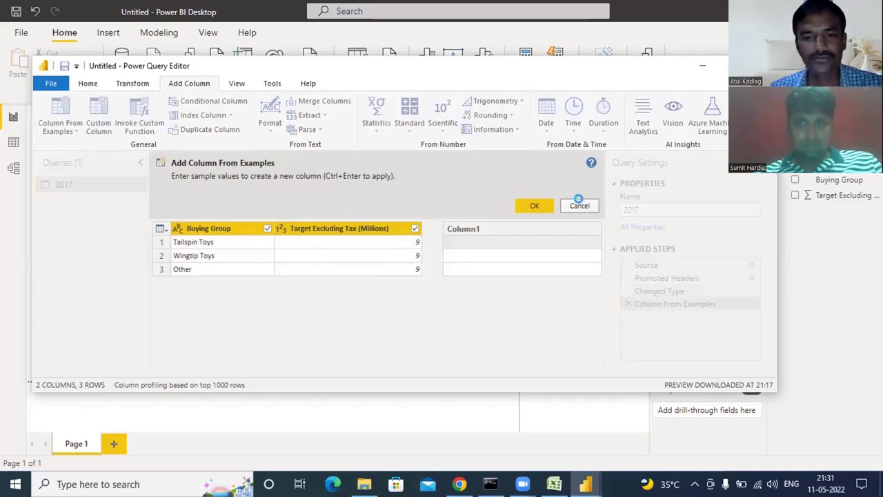
left_click(579, 206)
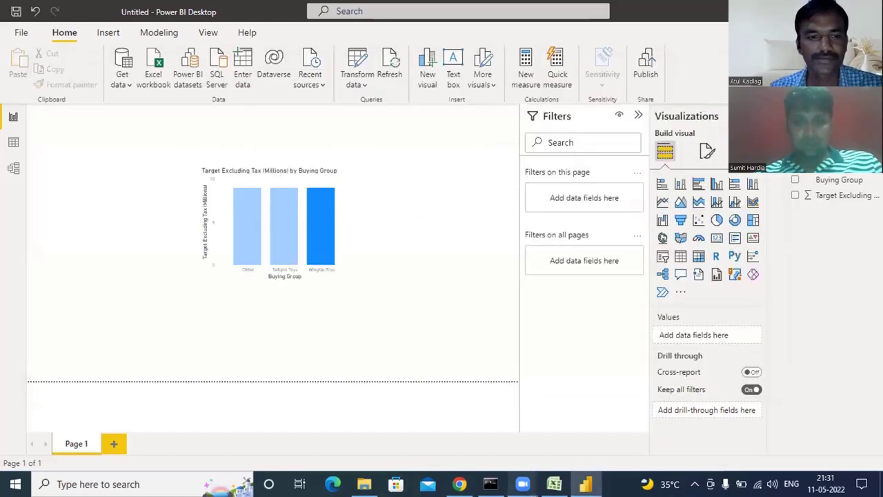
Switch to File Explorer and open the 2017 file from the Targets folder in Excel.
left_click(364, 484)
left_click(460, 173)
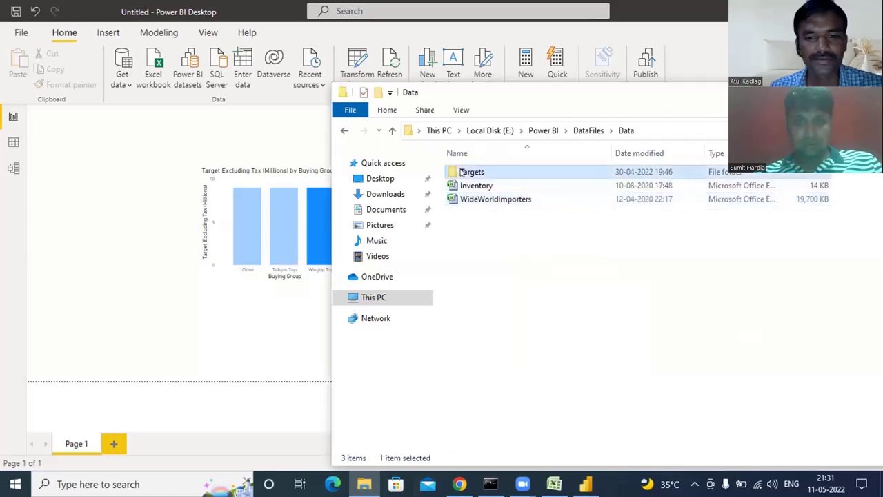
double_click(461, 173)
left_click(468, 174)
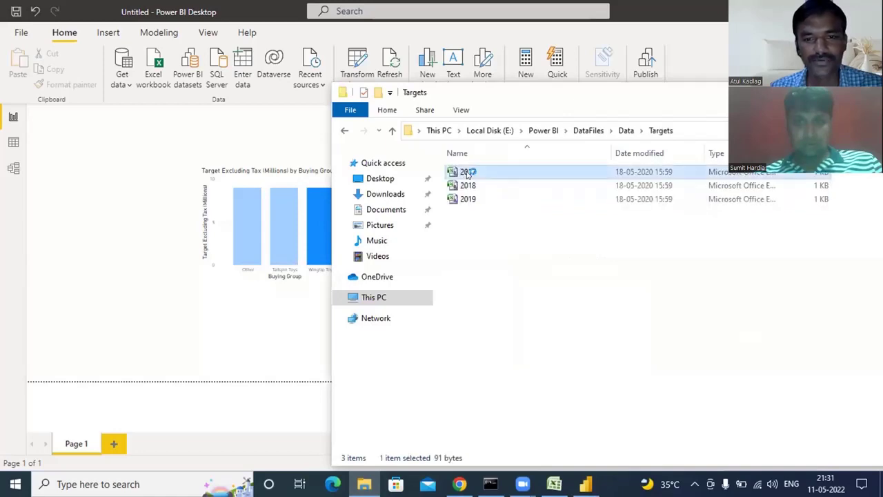
double_click(468, 174)
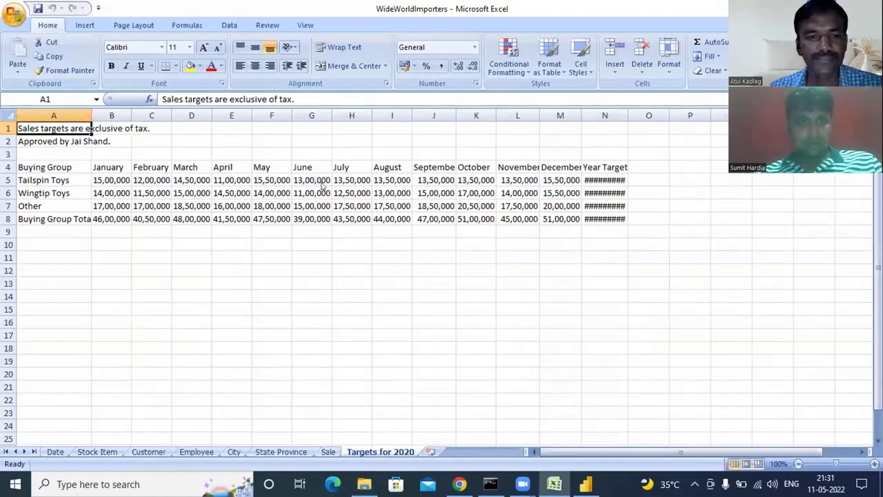
Set the Wingtip Toys target to 6 and the Other target to 4, and close 2017.csv with its changes saved.
left_click(93, 150)
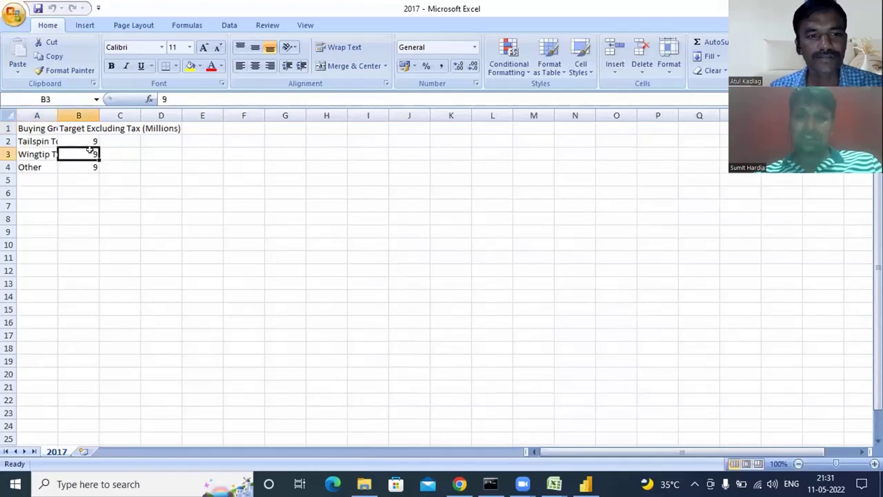
type("6")
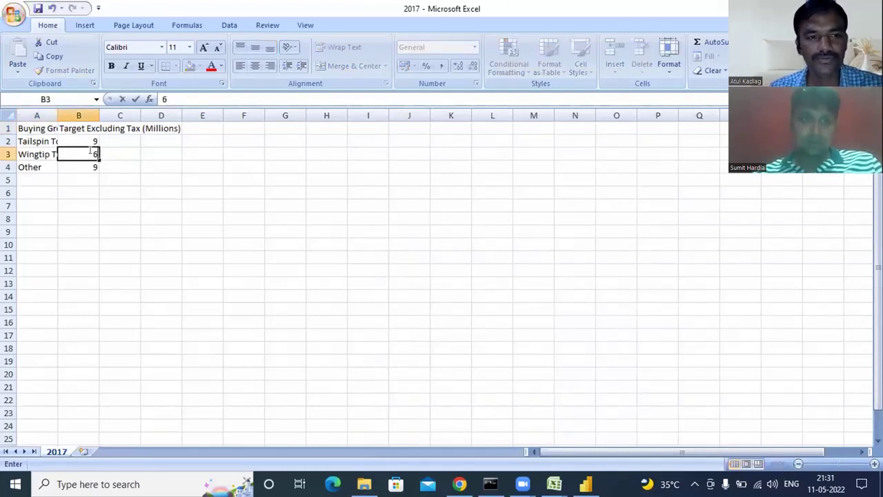
key("Return")
type("4")
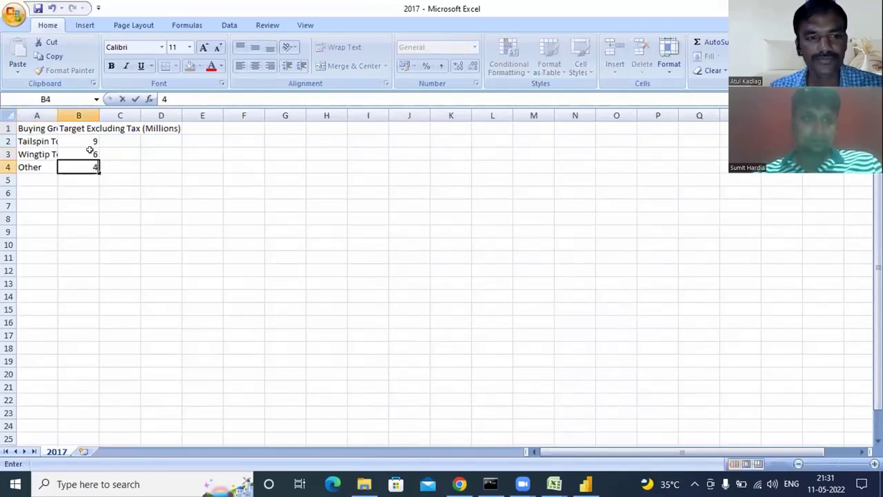
left_click(308, 241)
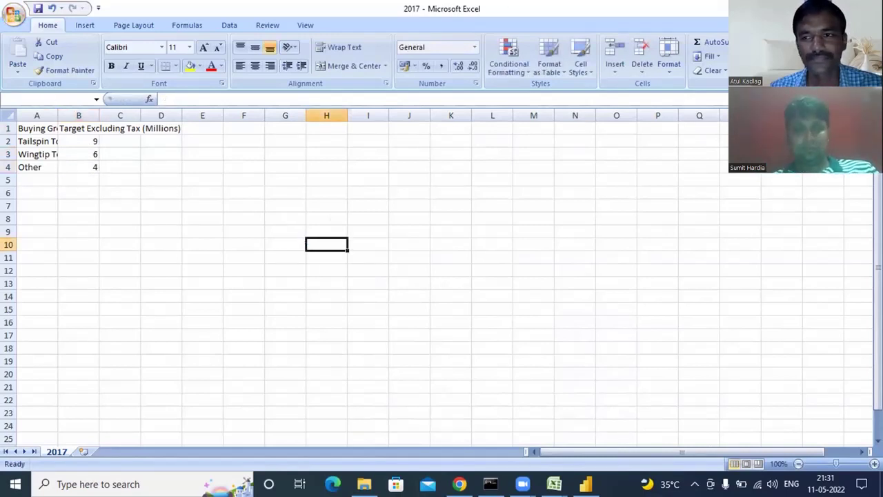
left_click(875, 5)
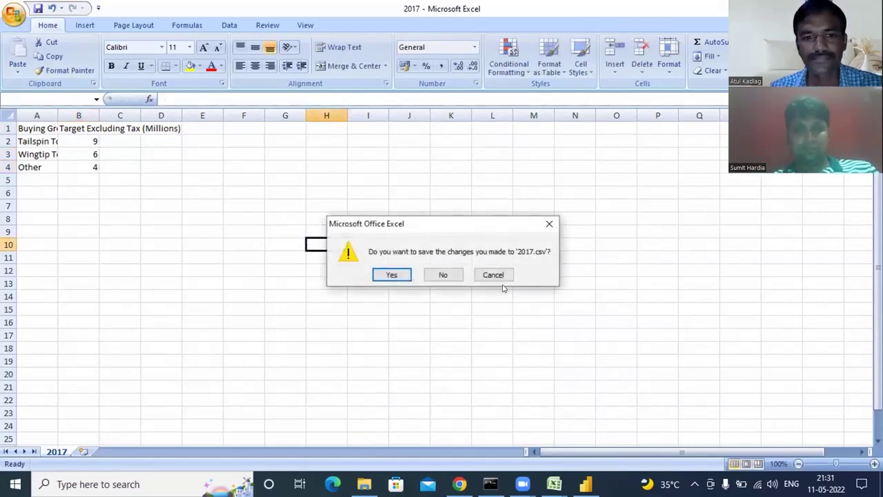
left_click(391, 275)
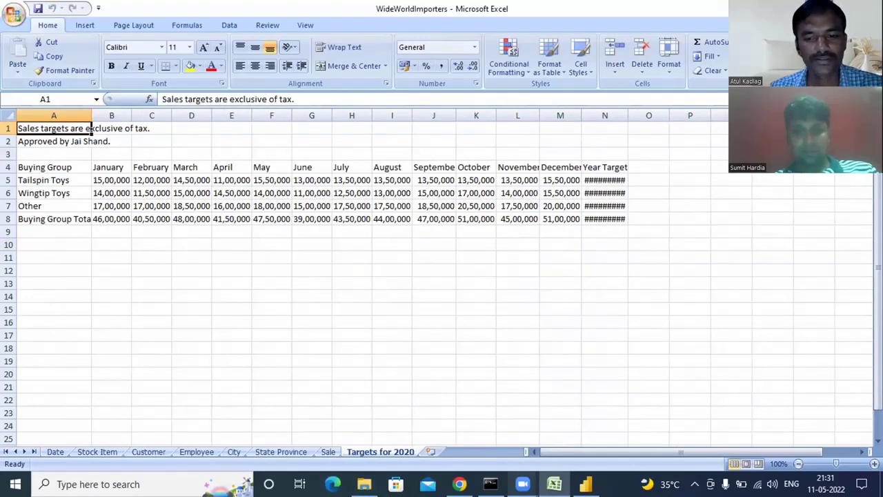
Switch back to Power BI Desktop and open the 2017 query for transformation.
left_click(585, 483)
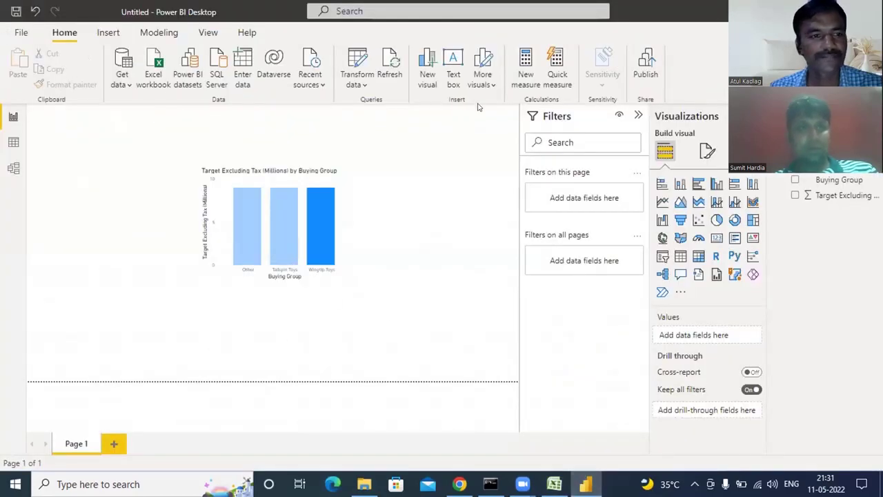
left_click(364, 85)
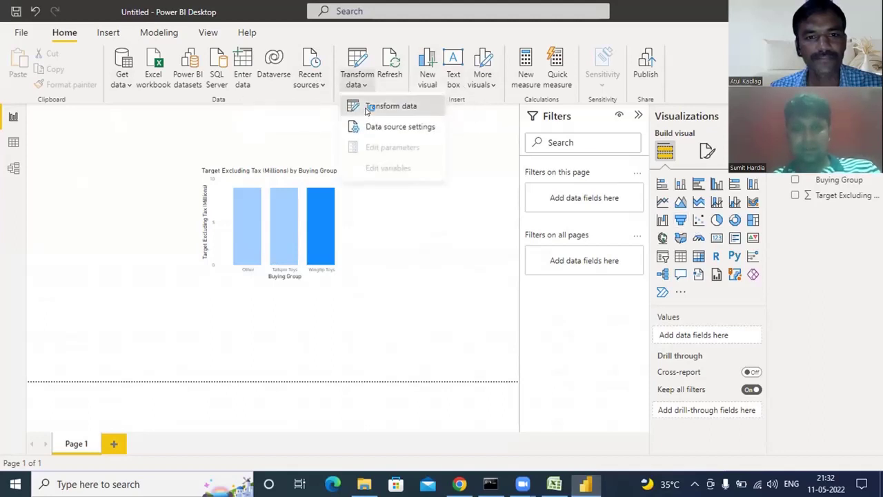
left_click(368, 109)
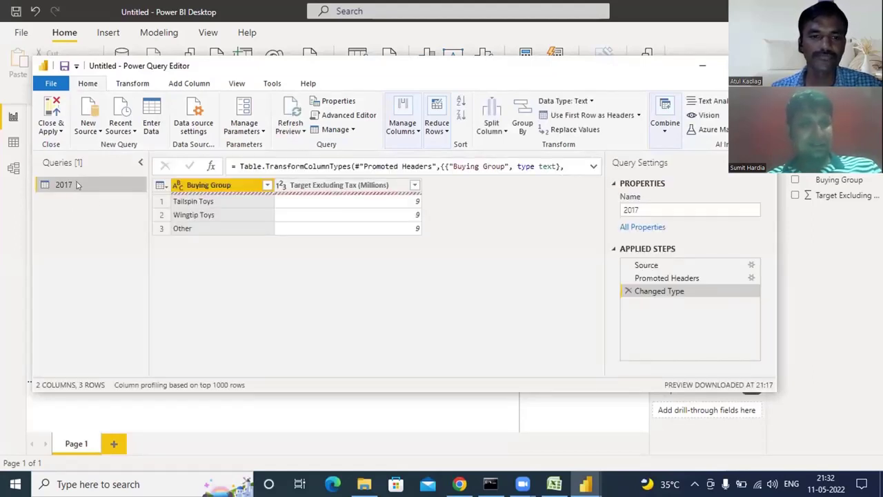
Look through the options of the 2017 query and of the Target Excluding Tax (Millions) column for a way to update the data.
right_click(76, 182)
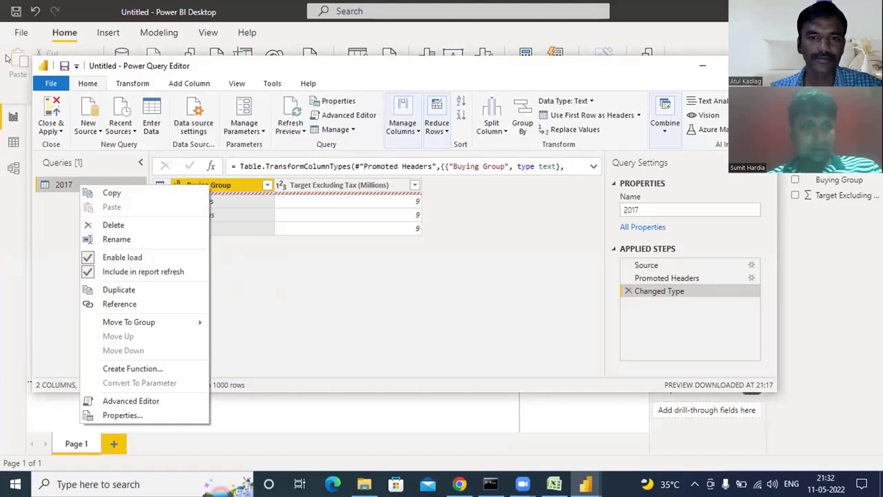
left_click(279, 294)
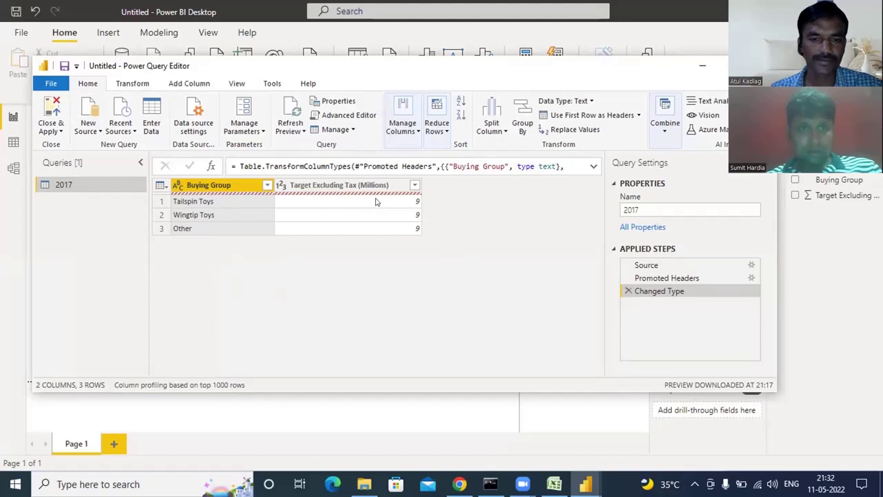
left_click(335, 193)
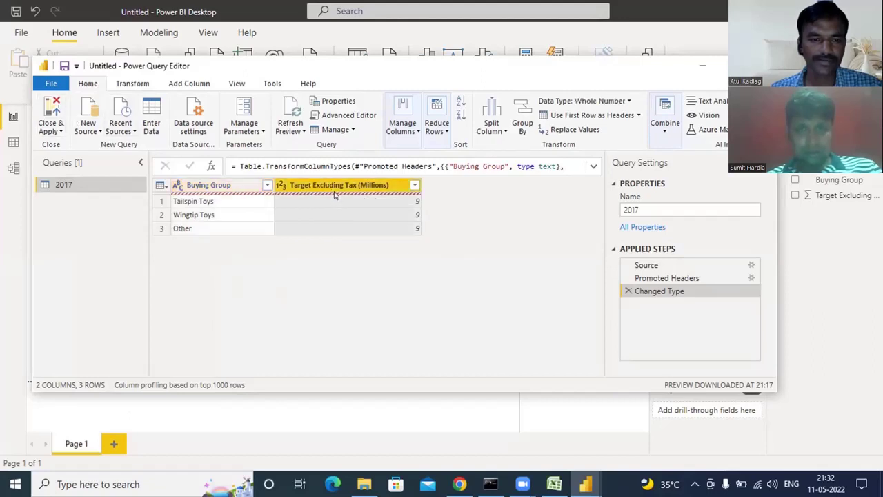
left_click(412, 184)
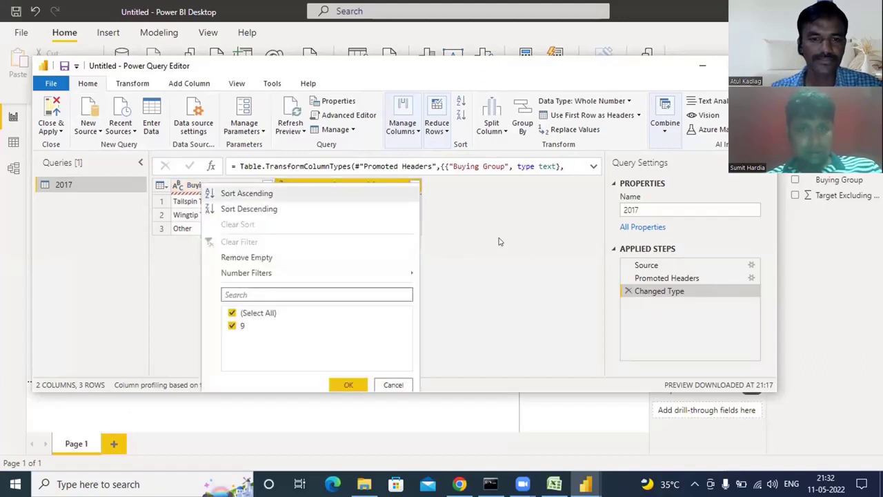
left_click(354, 192)
right_click(354, 192)
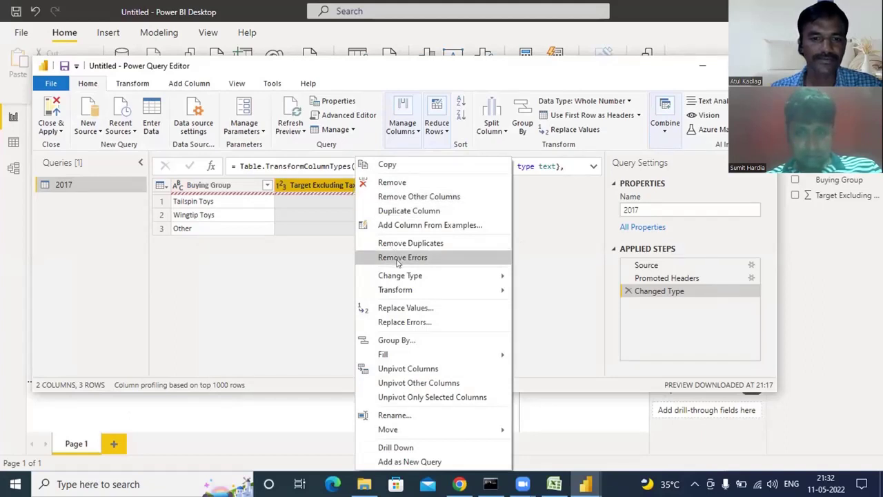
left_click(290, 218)
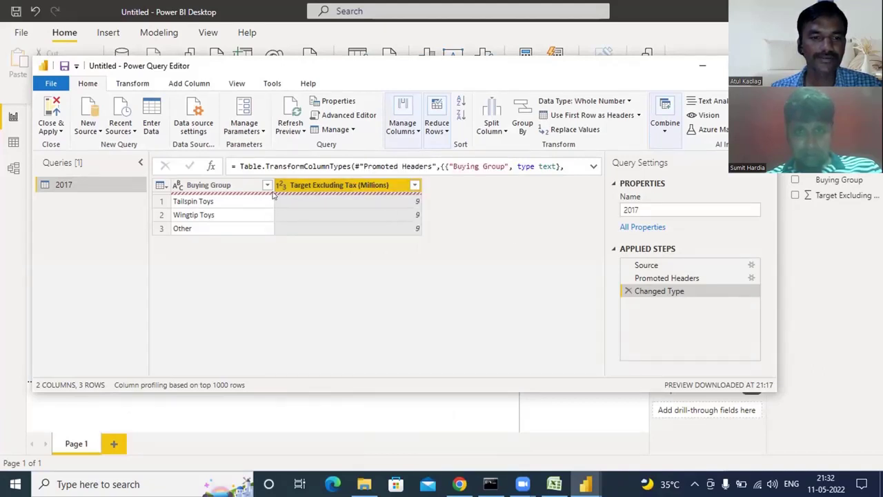
right_click(362, 190)
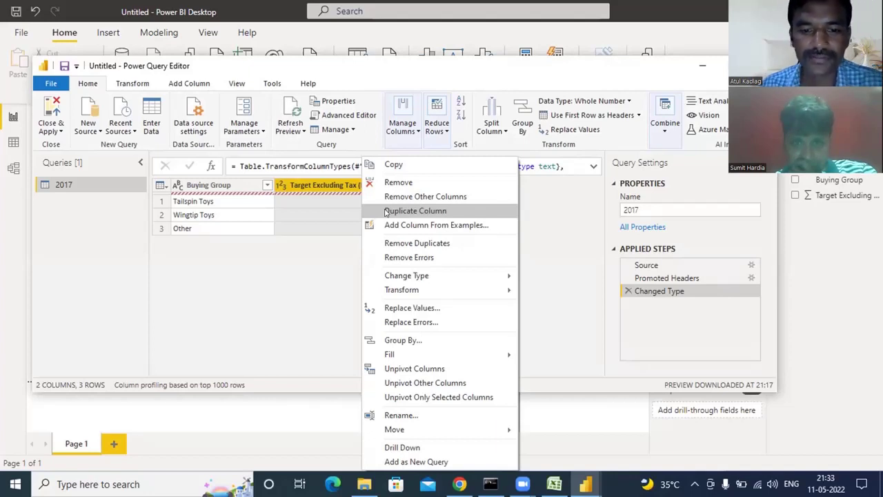
left_click(281, 305)
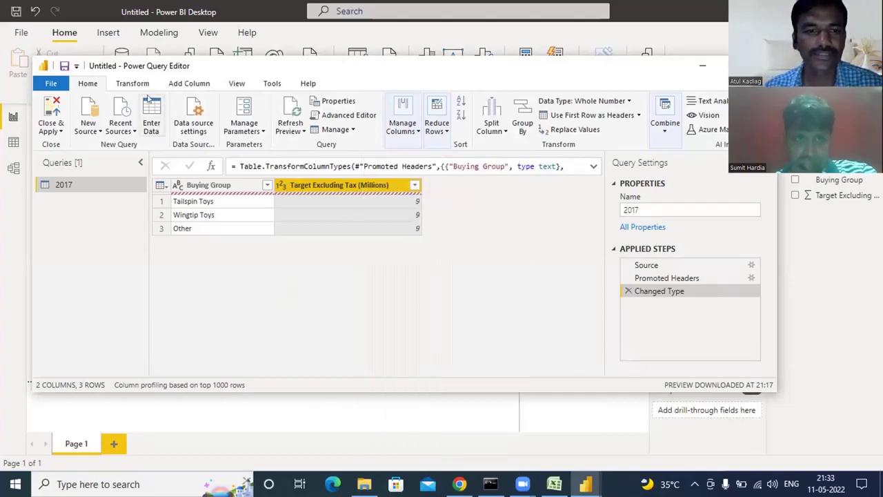
Refresh all query previews and inspect the error details for the 2017 query.
left_click(295, 130)
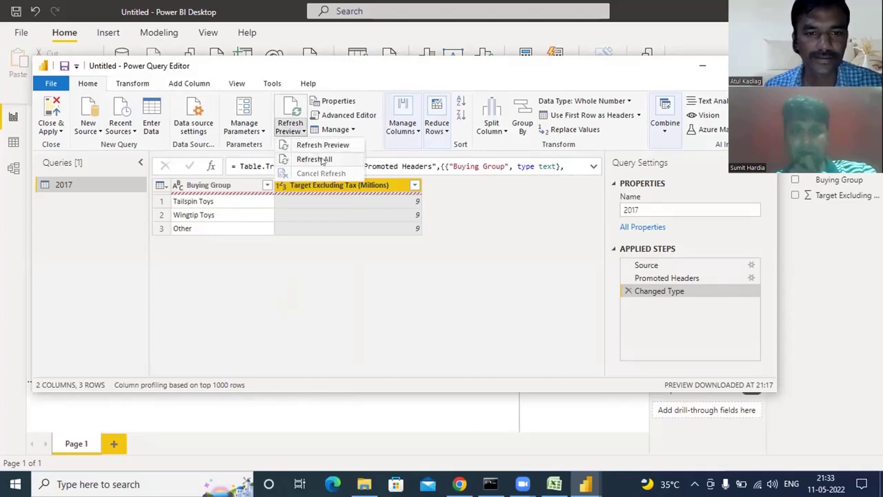
left_click(321, 159)
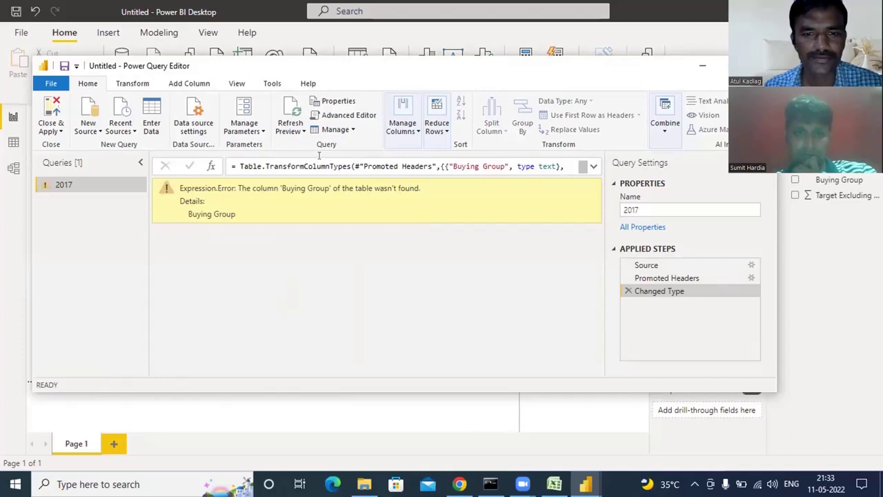
double_click(212, 215)
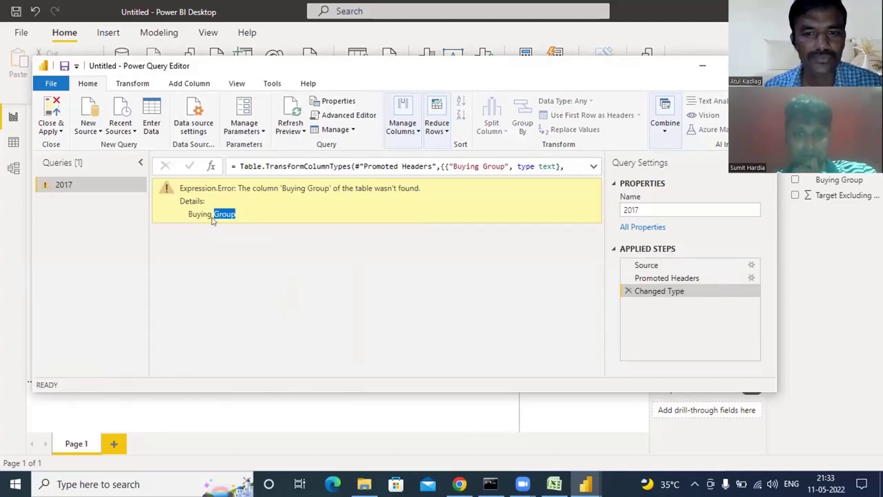
Open 2017.csv from the Targets folder in Excel and widen columns A and B to inspect its layout.
left_click(562, 474)
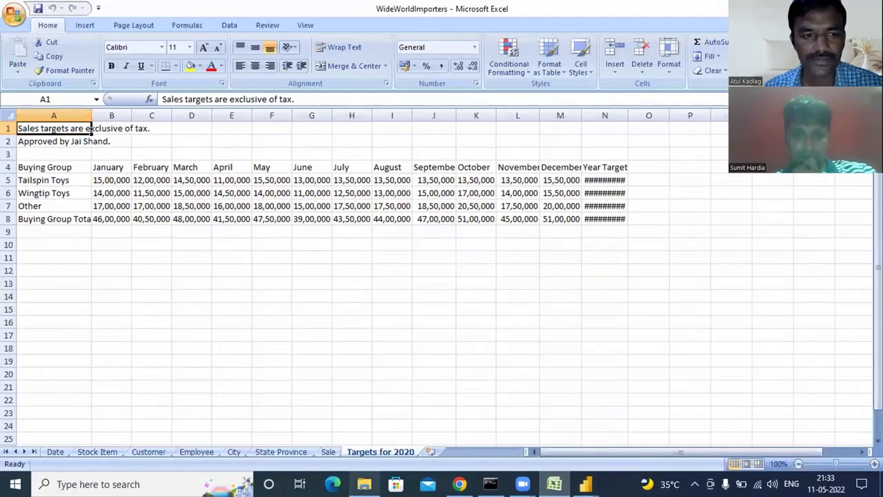
left_click(365, 483)
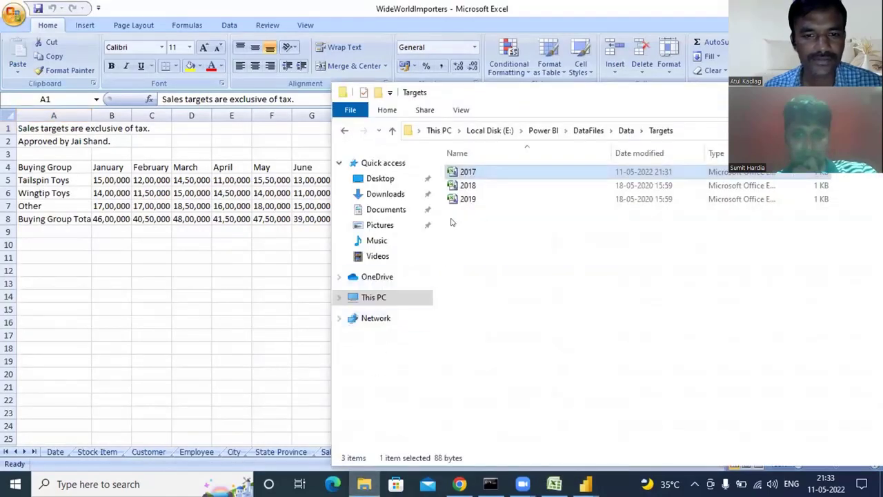
double_click(460, 171)
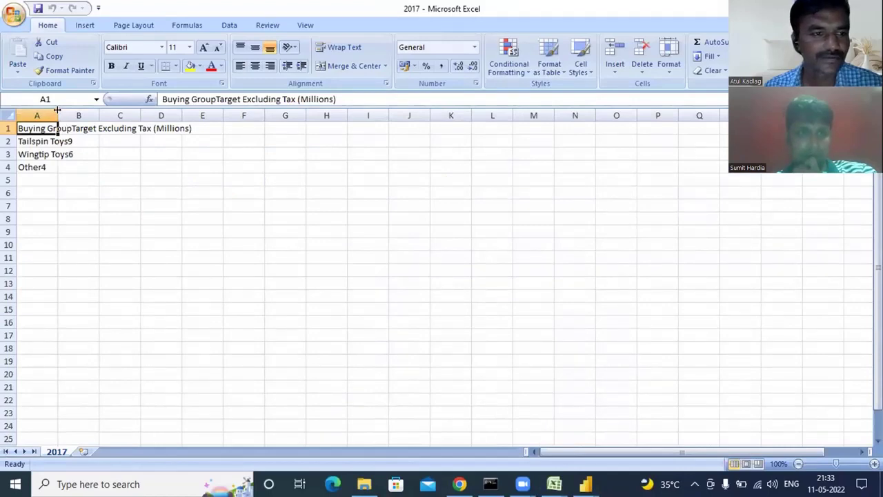
left_click_drag(57, 110, 100, 111)
left_click(158, 220)
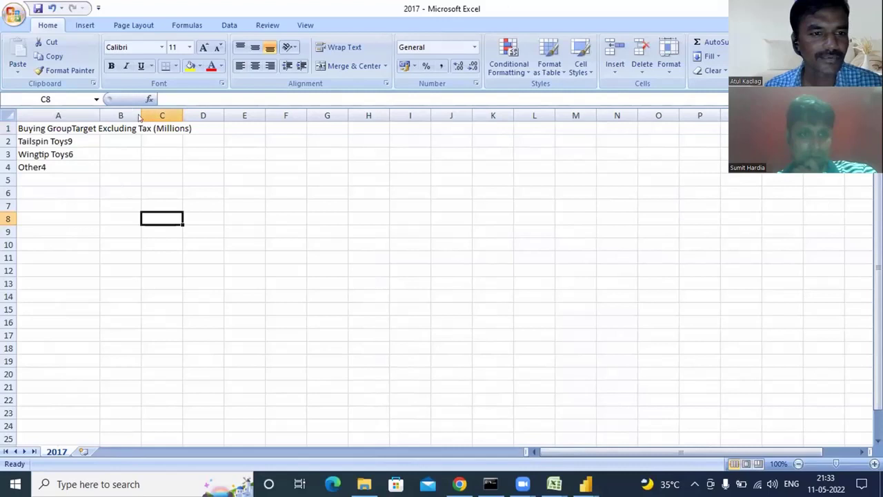
left_click_drag(140, 116, 183, 115)
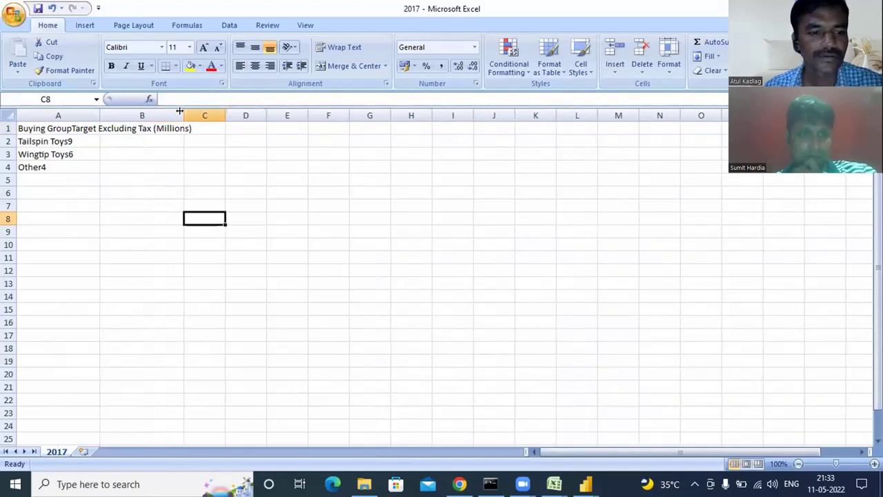
left_click(153, 141)
Try editing the Tailspin Toys entry in cell A2, restore its text as Tailspin Toys9, and leave the cell.
double_click(79, 140)
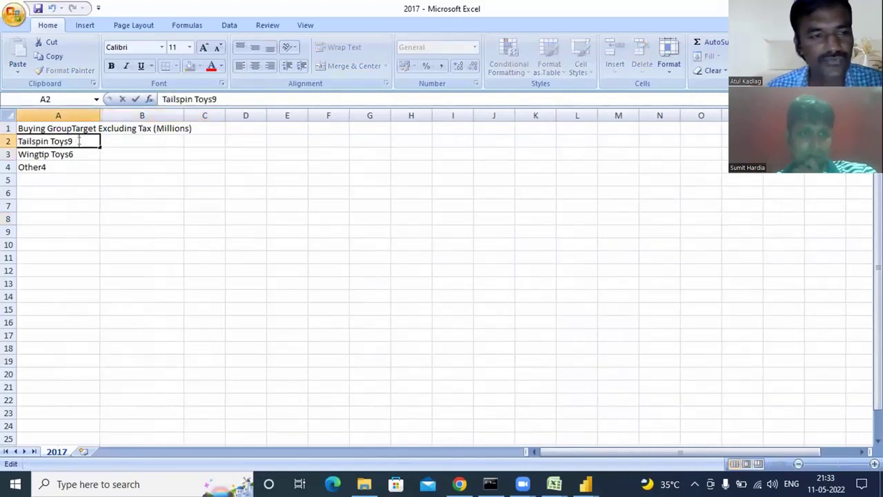
key("BackSpace")
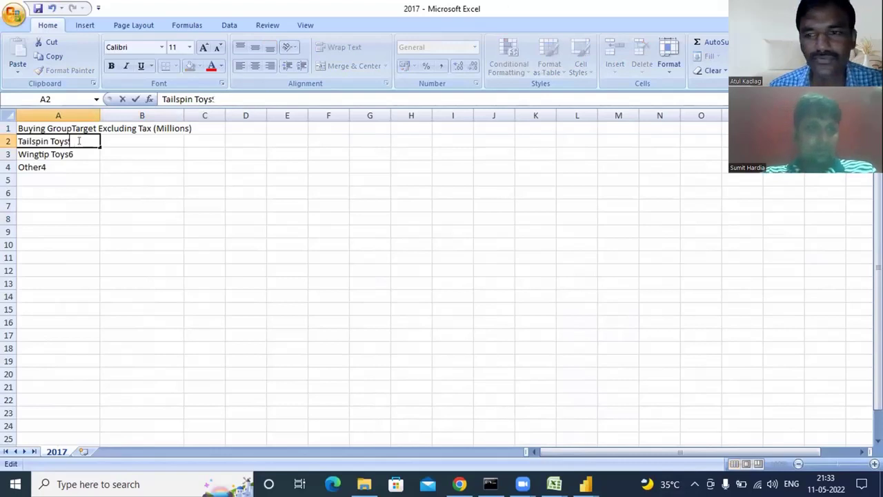
key("BackSpace")
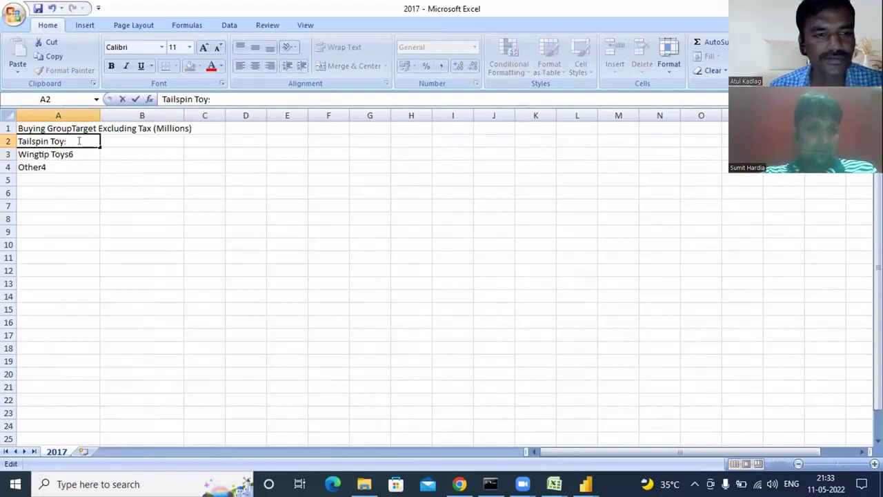
type("s9")
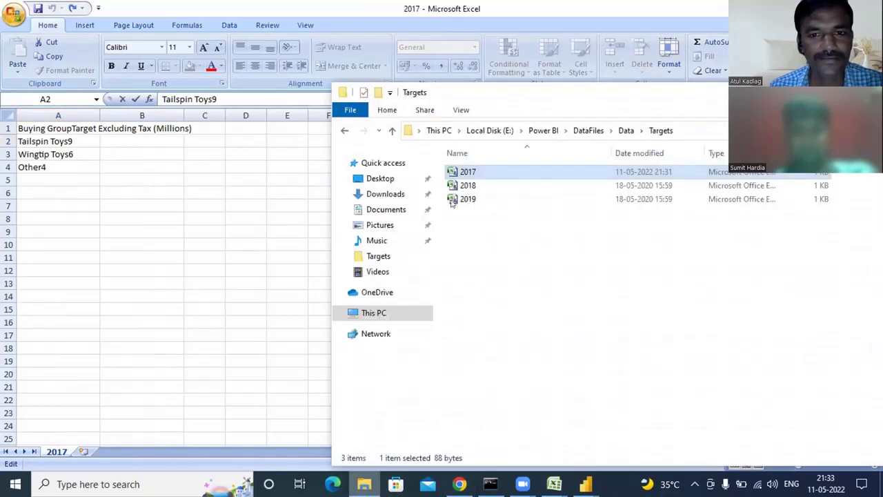
left_click(383, 193)
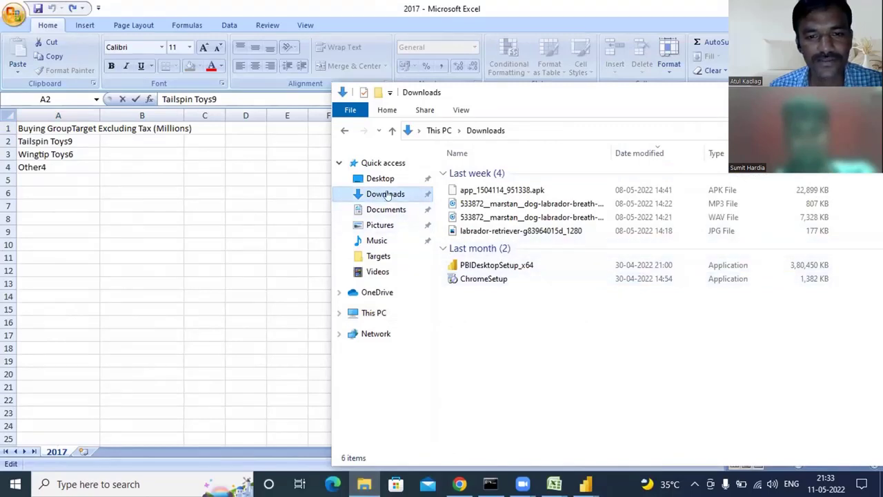
left_click(76, 141)
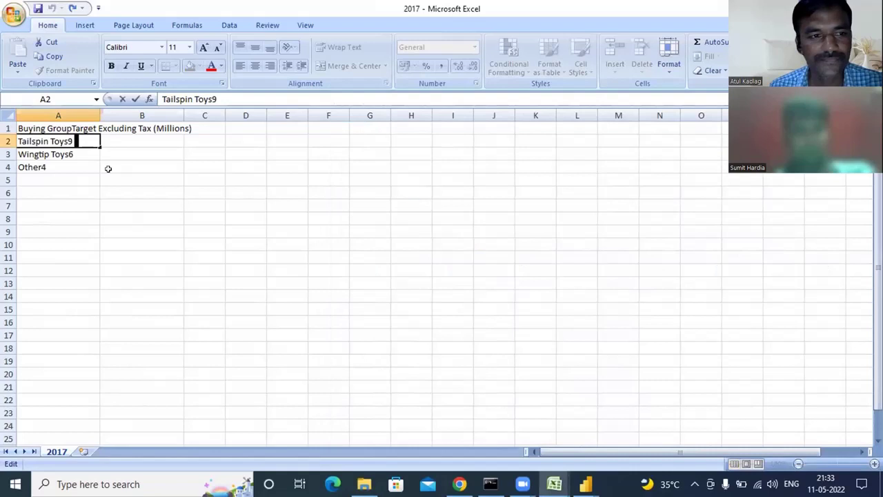
left_click(119, 192)
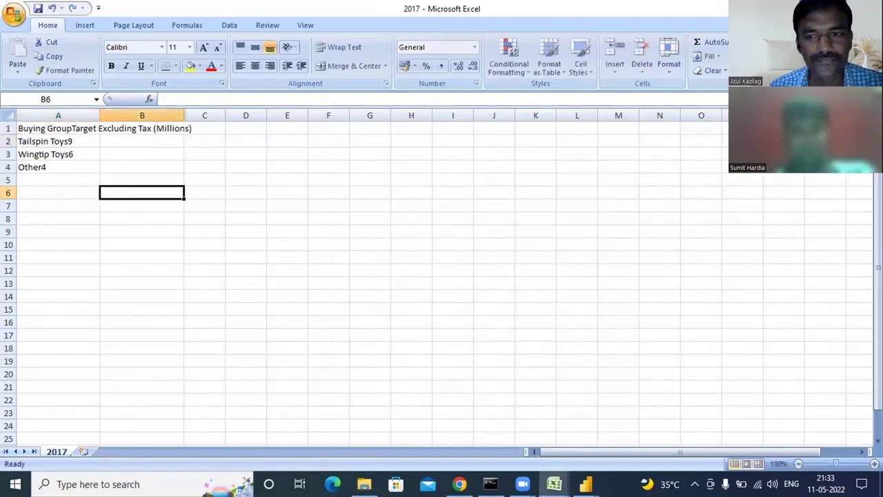
Browse drive E: through the Power BI folder and look through its DataFiles folder.
key("alt+Tab")
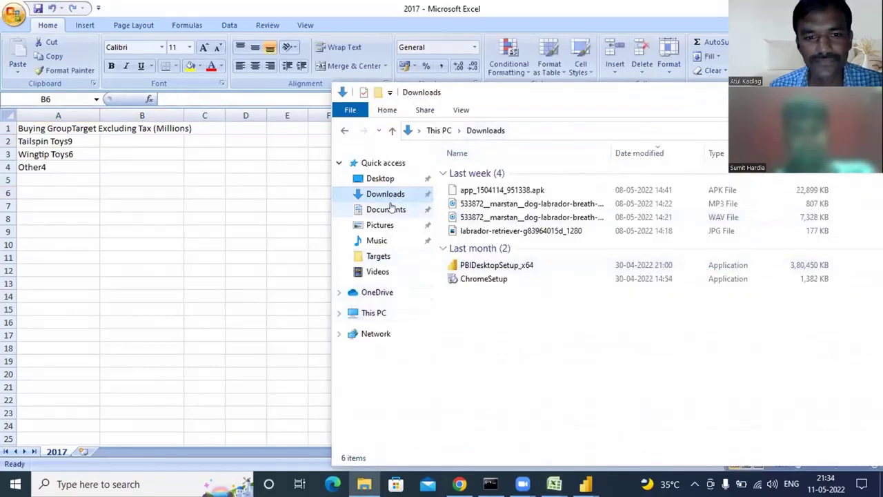
left_click(386, 311)
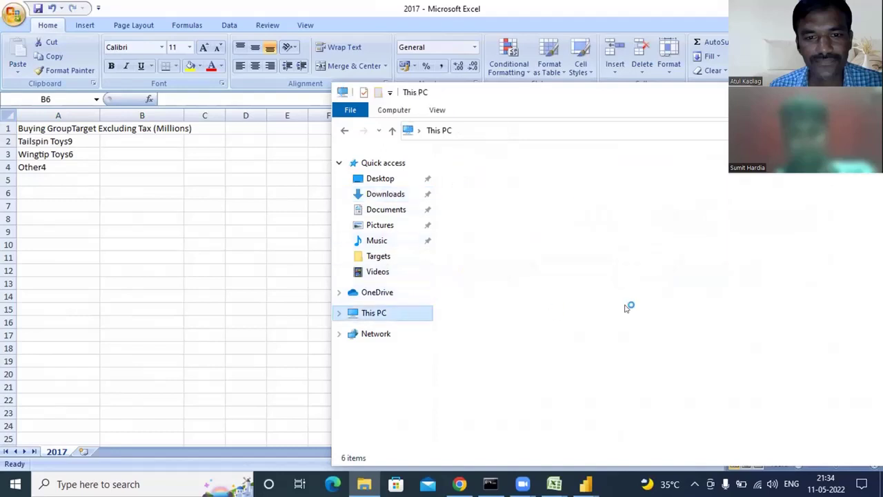
double_click(833, 315)
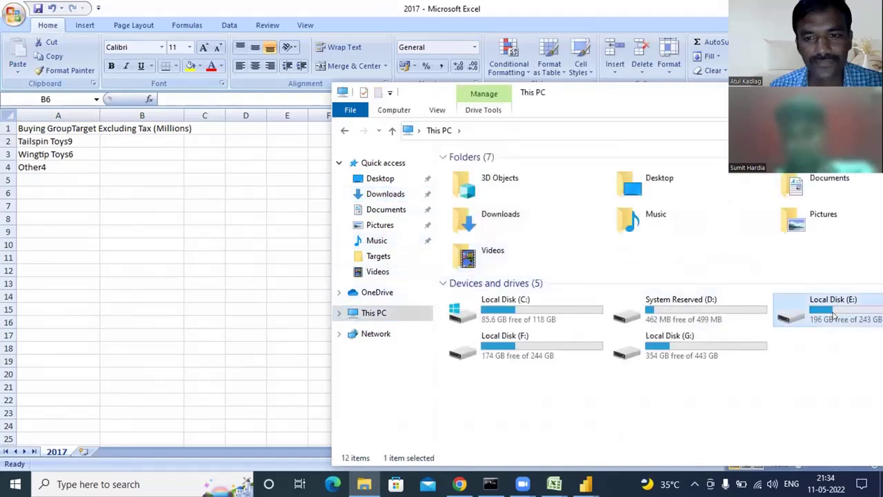
left_click(487, 199)
double_click(487, 199)
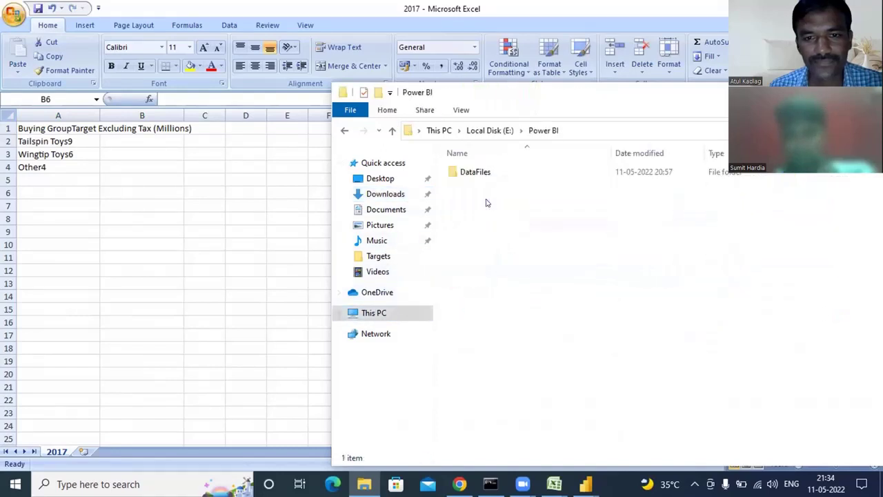
double_click(469, 173)
double_click(469, 172)
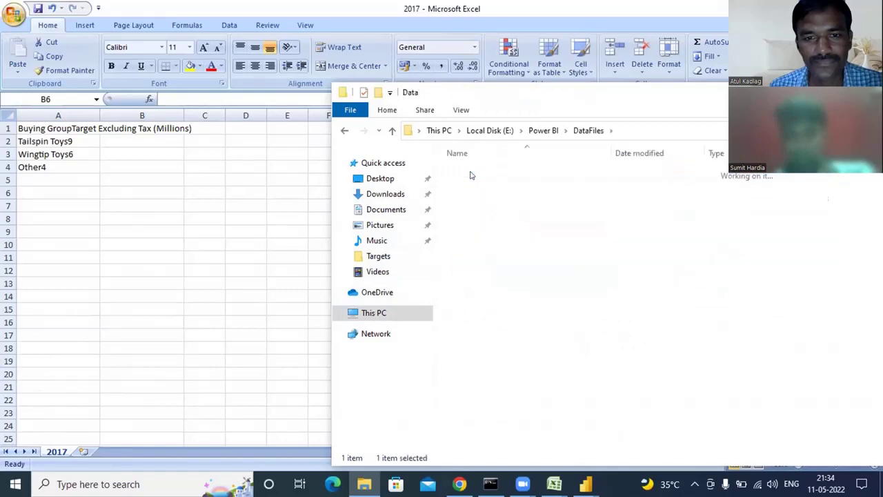
left_click(583, 130)
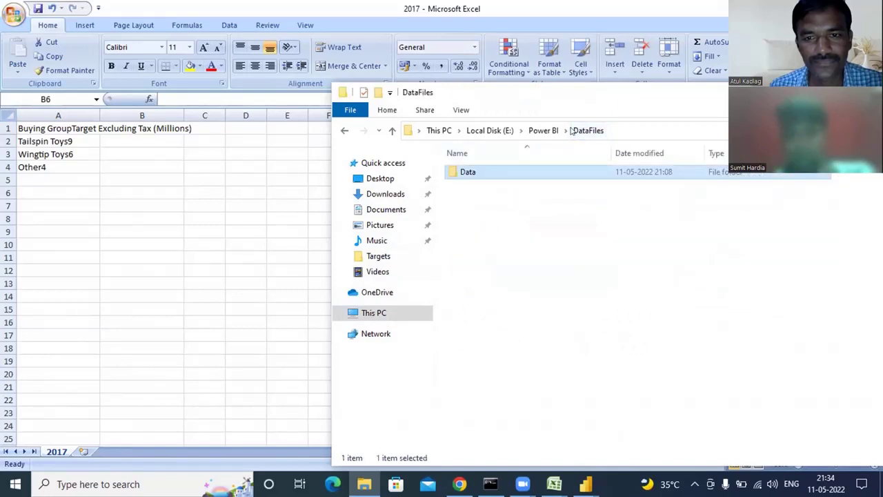
left_click(543, 131)
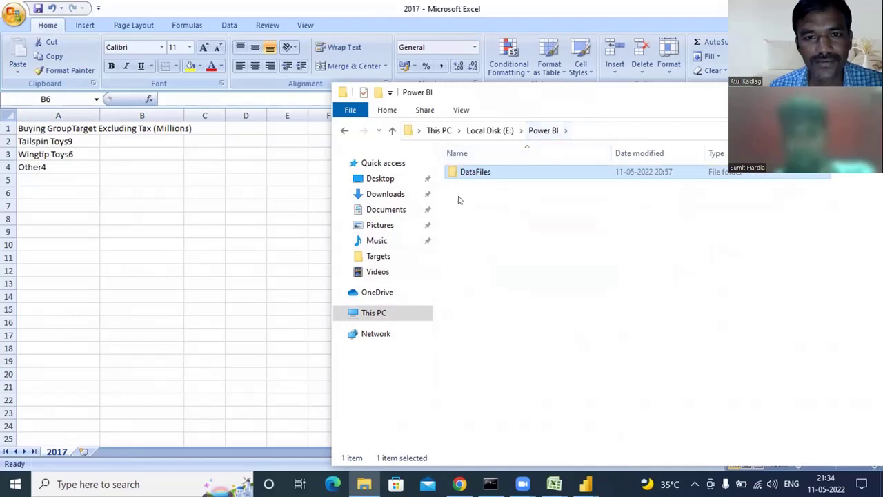
double_click(471, 172)
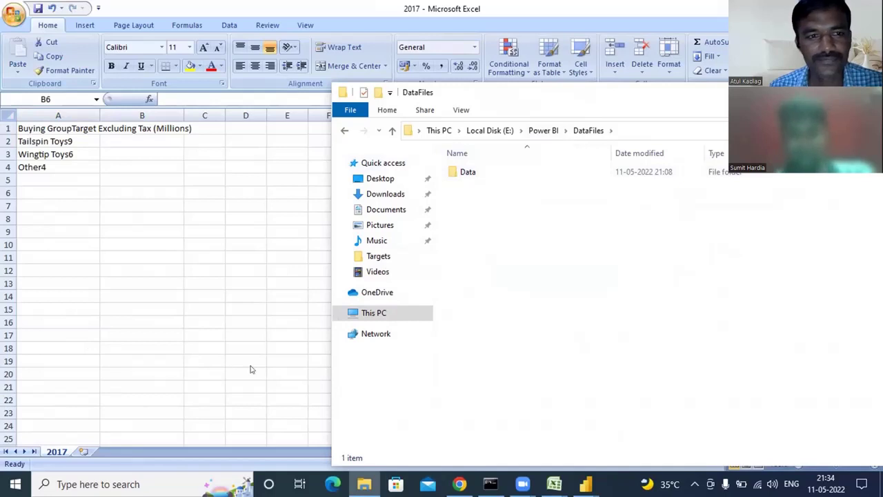
Close the 2017 workbook and open the Targets folder inside DataFiles\Data.
key("alt+Tab")
key("alt+Tab")
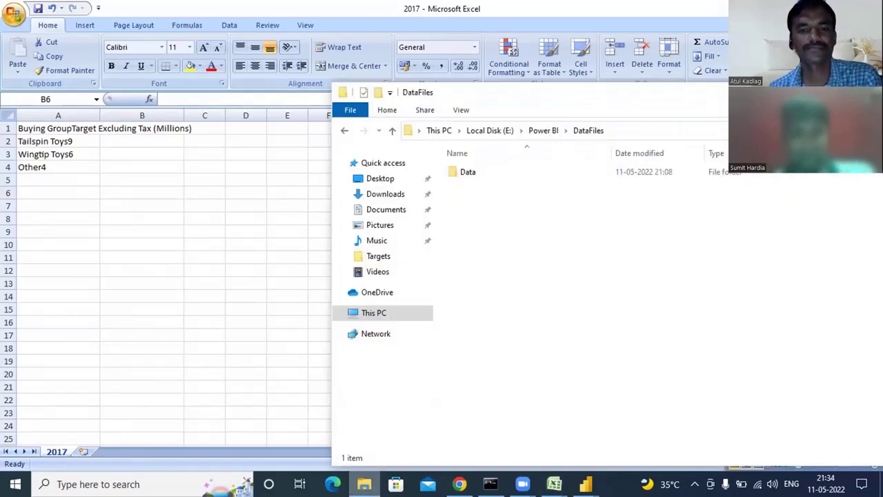
left_click(387, 195)
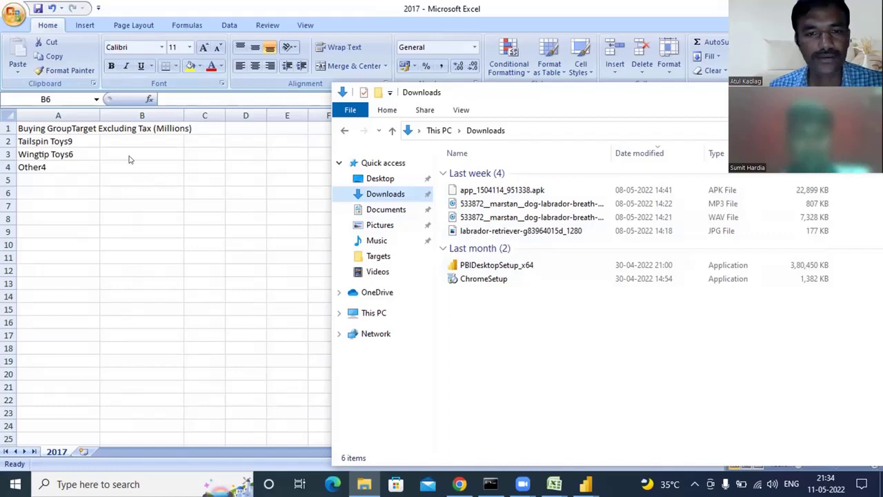
left_click(142, 192)
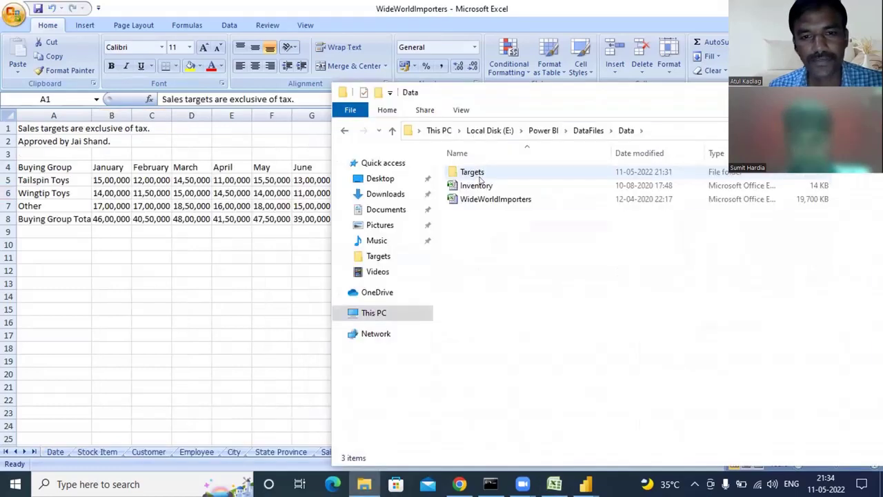
left_click(472, 176)
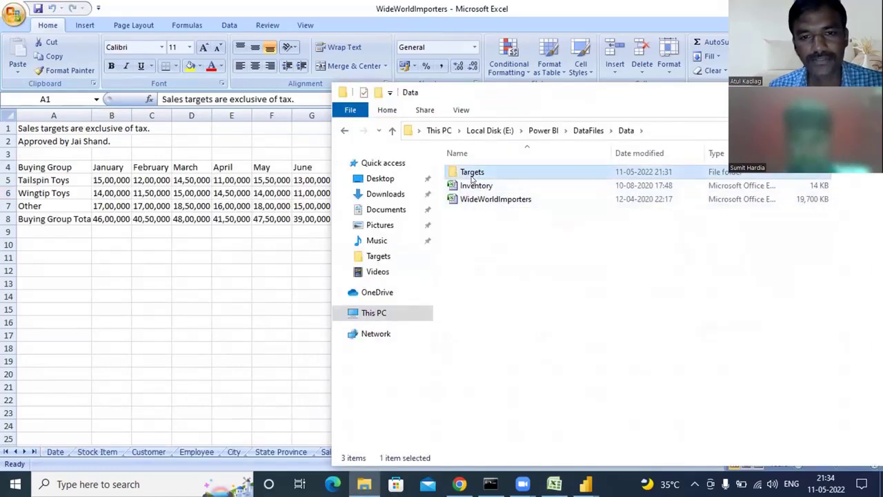
double_click(473, 174)
Delete 2017.csv from the Targets folder and copy 2018.csv into the parent Data folder.
left_click(469, 186)
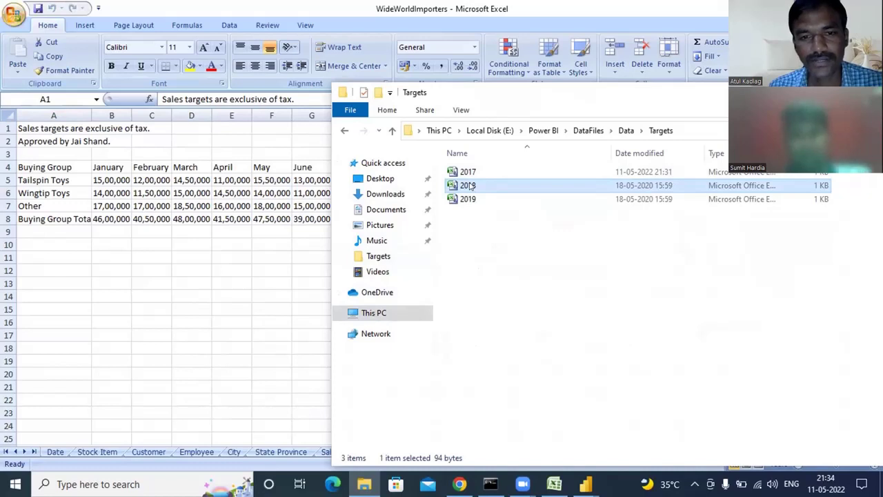
left_click(469, 186)
left_click(506, 232)
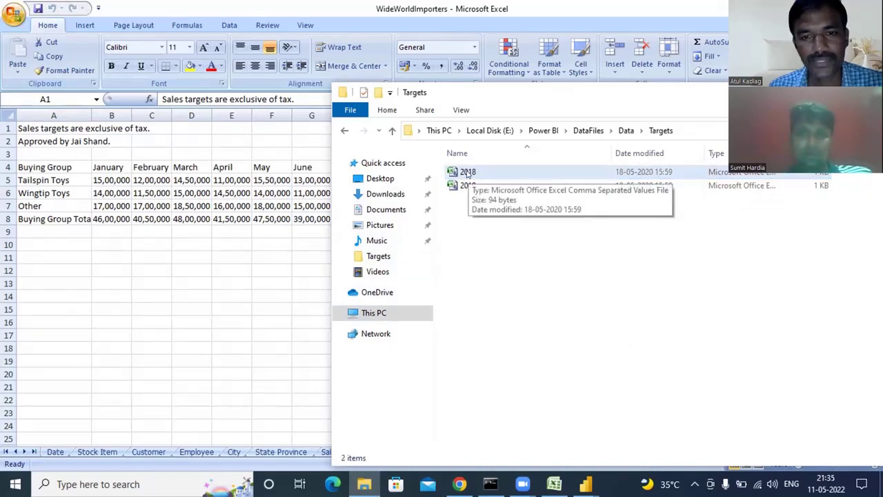
key("ctrl+x")
key("alt+Up")
key("ctrl+v")
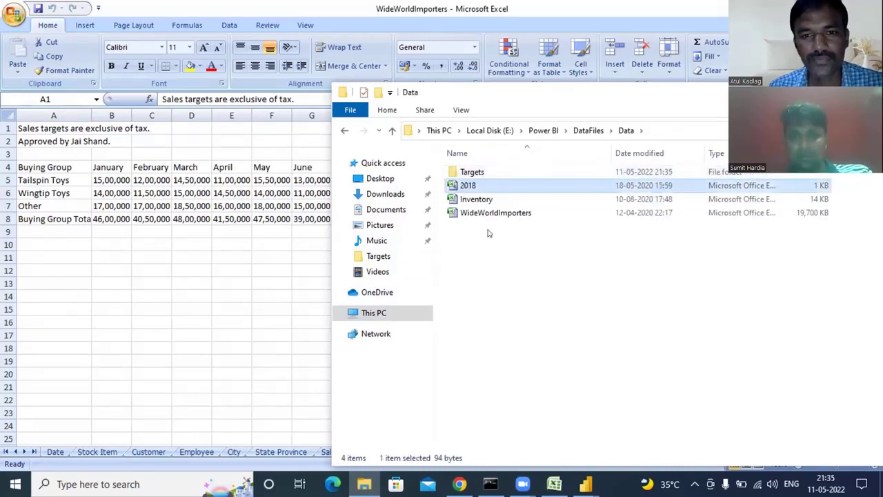
Rename the copied 2018 file in the Data folder as 2017 and move it into the Targets folder.
right_click(472, 182)
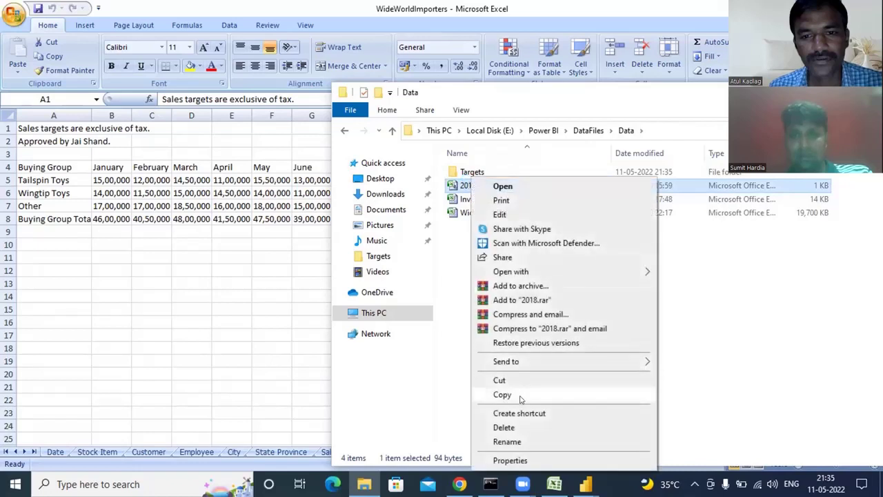
left_click(510, 442)
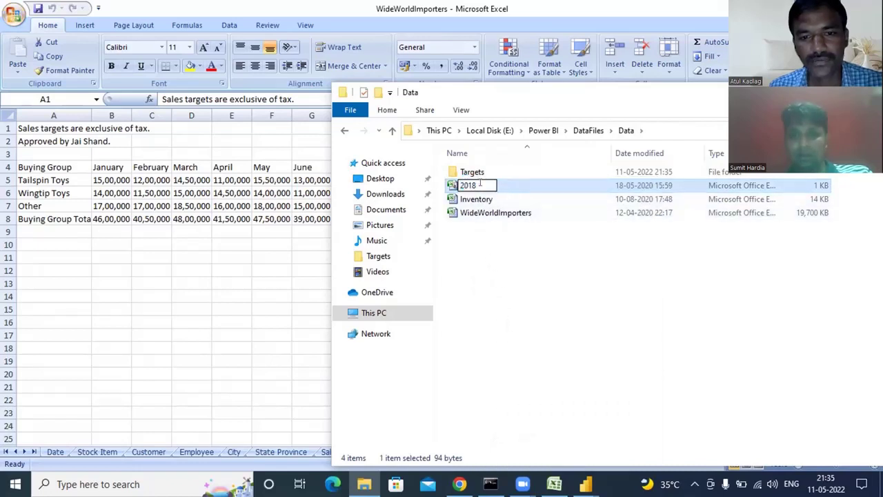
key("Escape")
key("alt+Left")
left_click(544, 275)
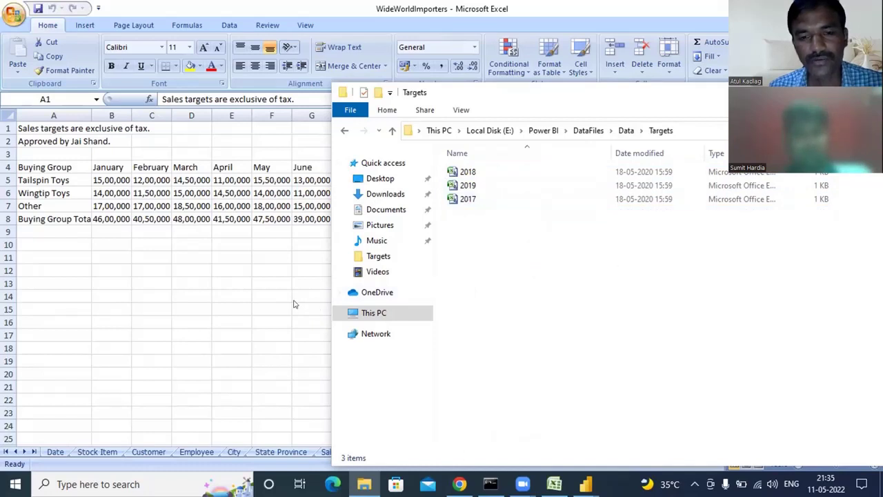
Open the replacement 2017.csv from the Targets folder in Notepad.
right_click(478, 199)
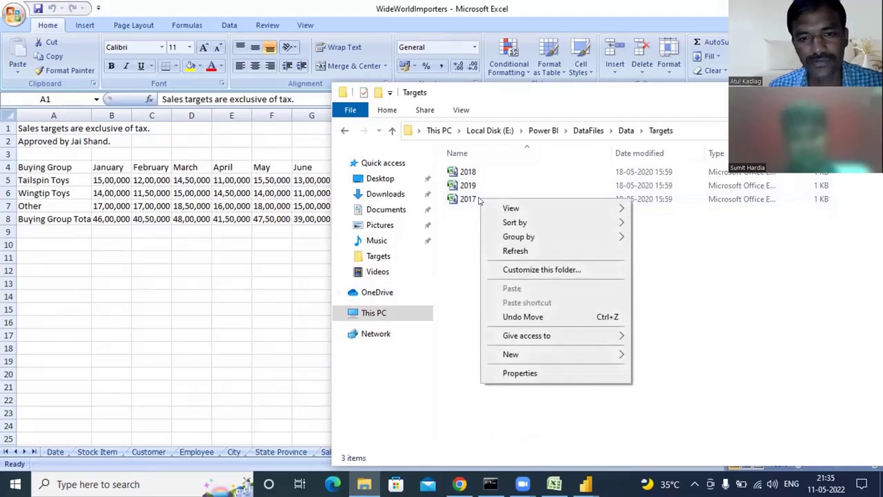
left_click(459, 256)
left_click(467, 200)
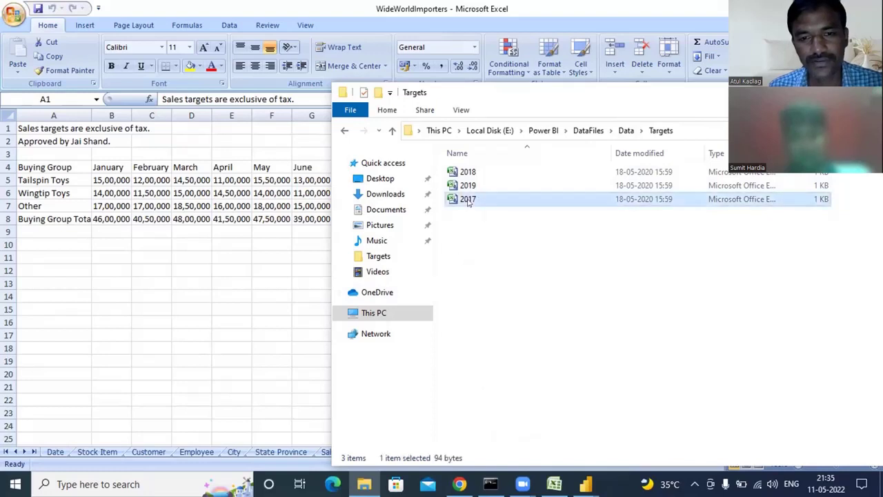
right_click(468, 200)
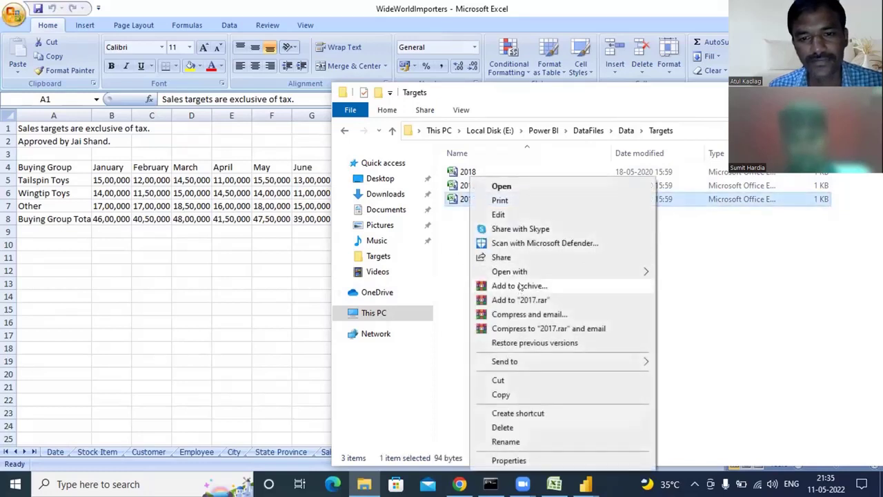
mouse_move(522, 272)
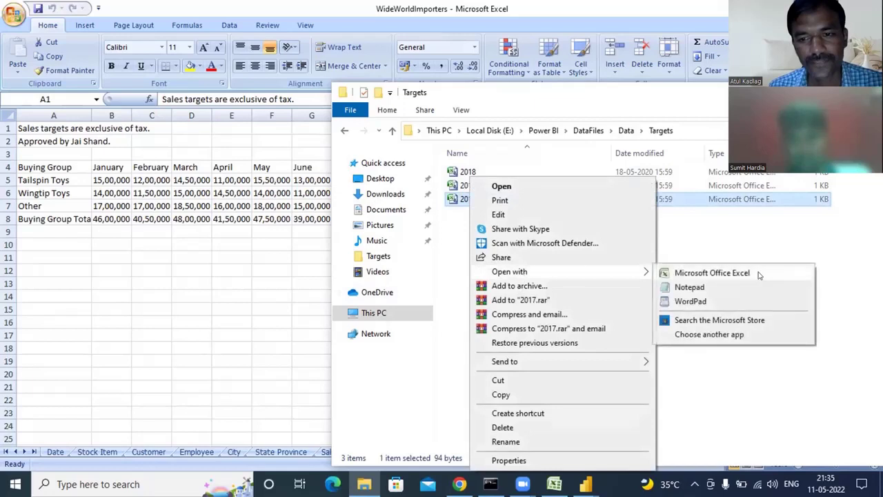
left_click(715, 289)
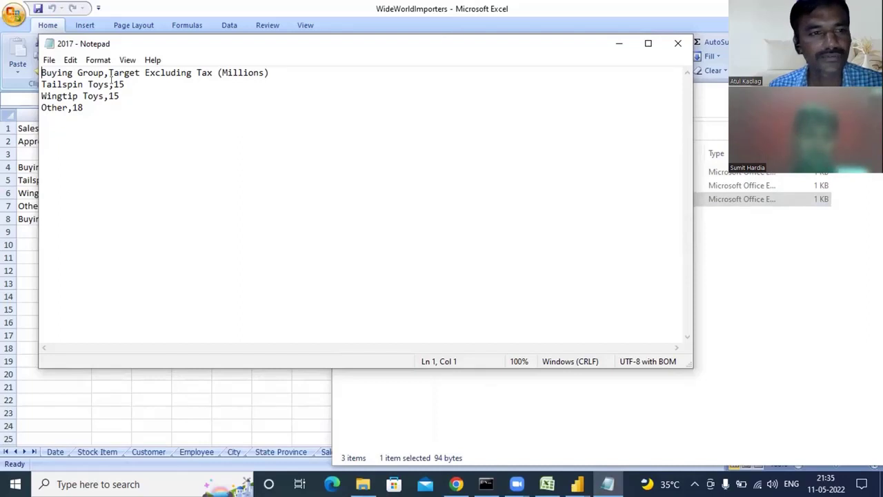
Close the 2017 text file, switch to the Power Query Editor and refresh all query previews.
left_click(678, 46)
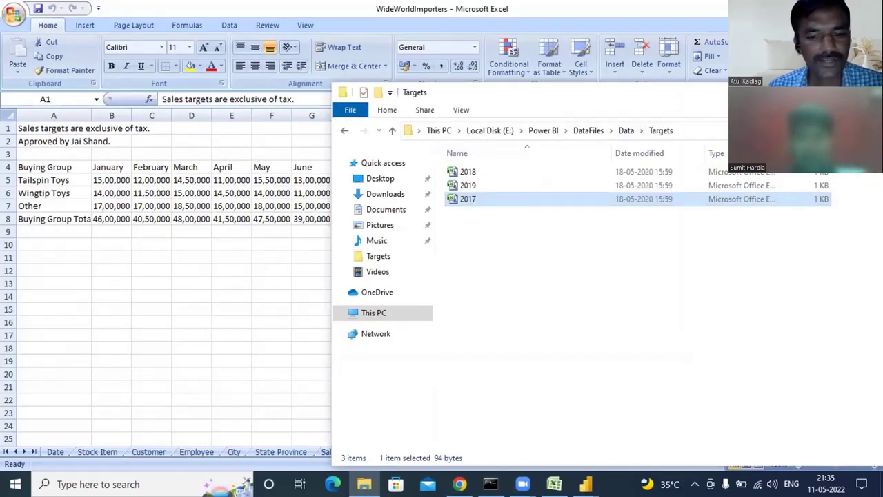
mouse_move(585, 484)
left_click(623, 431)
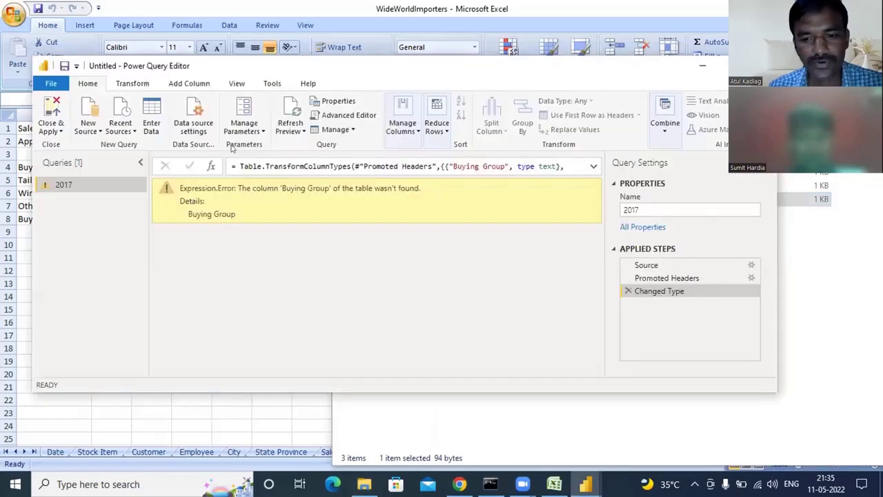
left_click(289, 129)
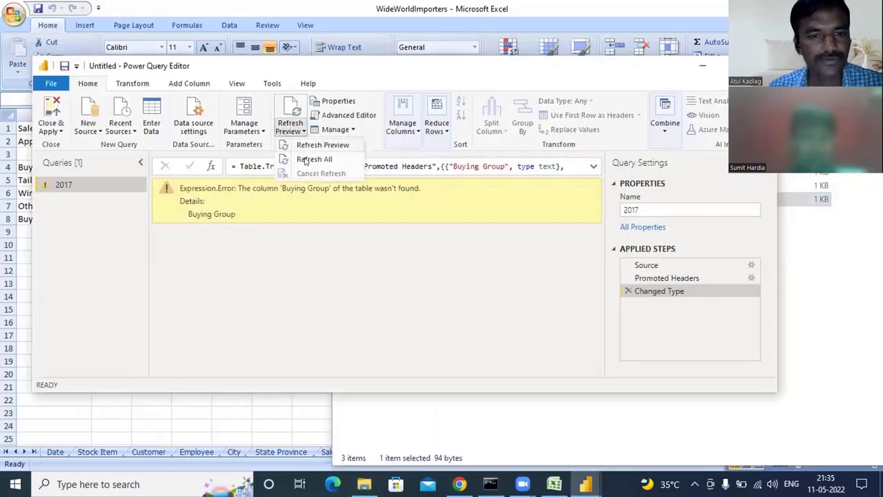
left_click(307, 159)
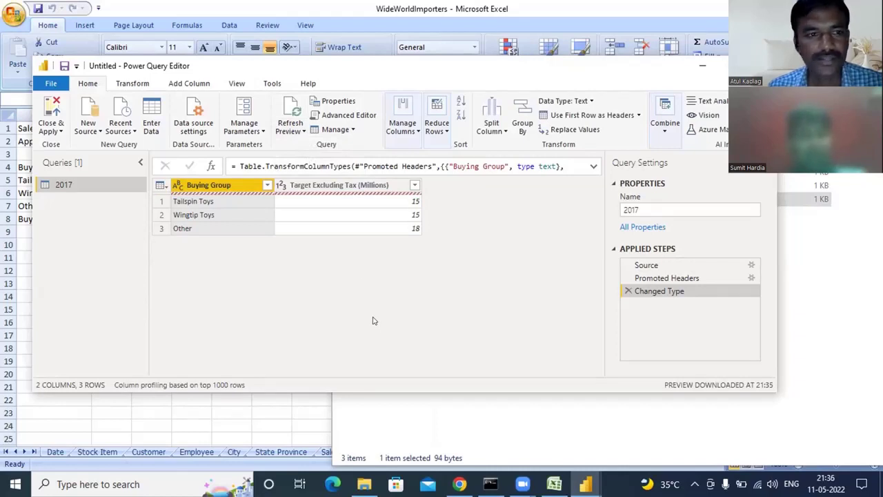
Apply the query changes while closing the Power Query Editor, and refresh the report data behind the Buying Group column chart.
left_click(51, 83)
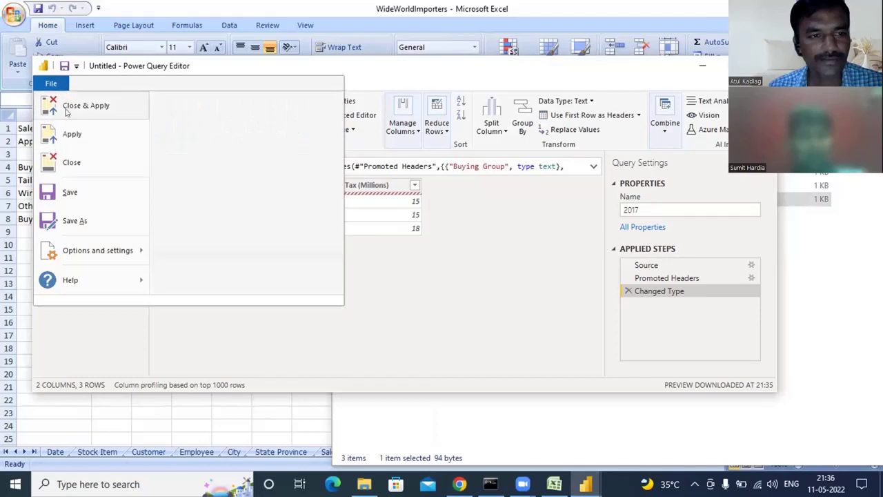
left_click(67, 109)
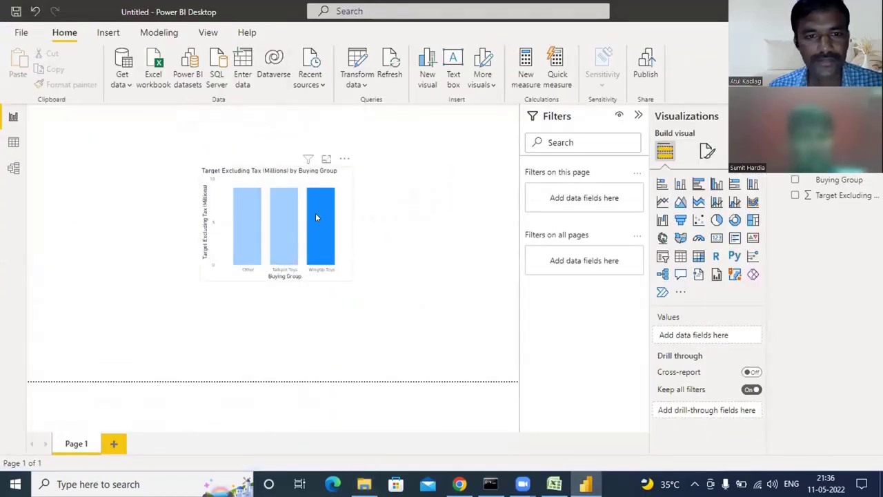
mouse_move(316, 218)
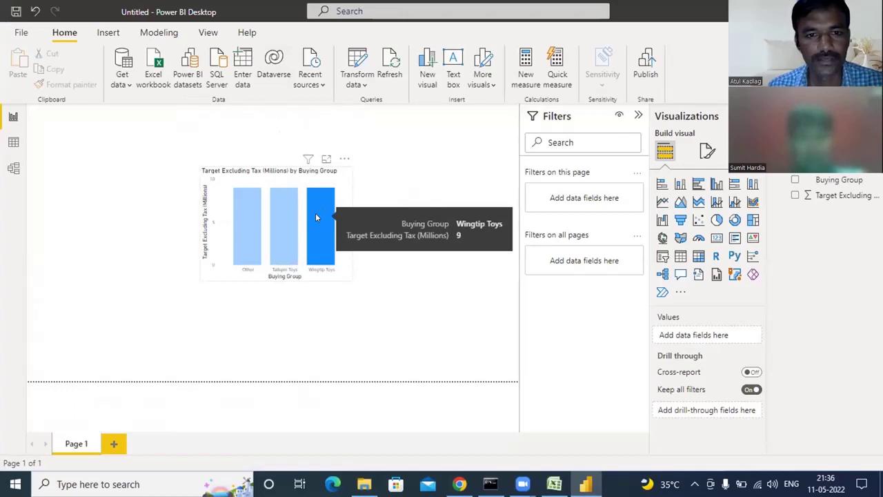
left_click(390, 69)
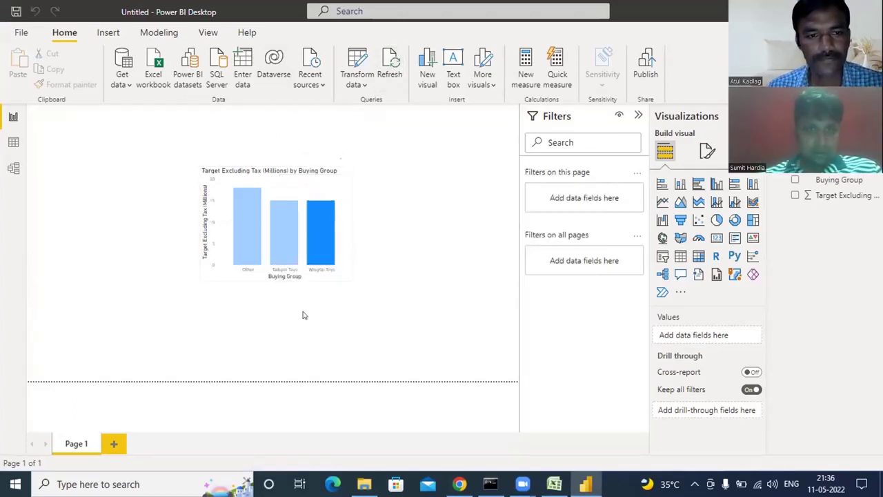